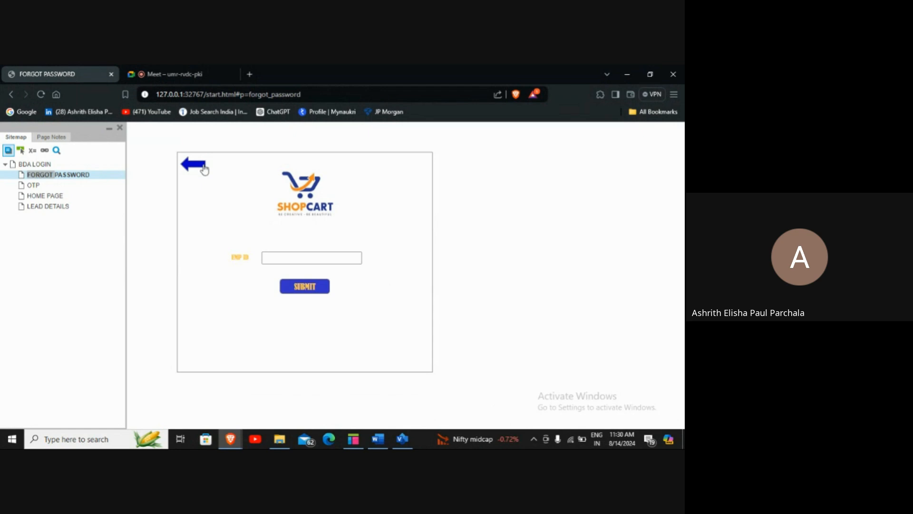
Open the FORGOT PASSWORD page, enter the employee ID and submit it
left_click(203, 168)
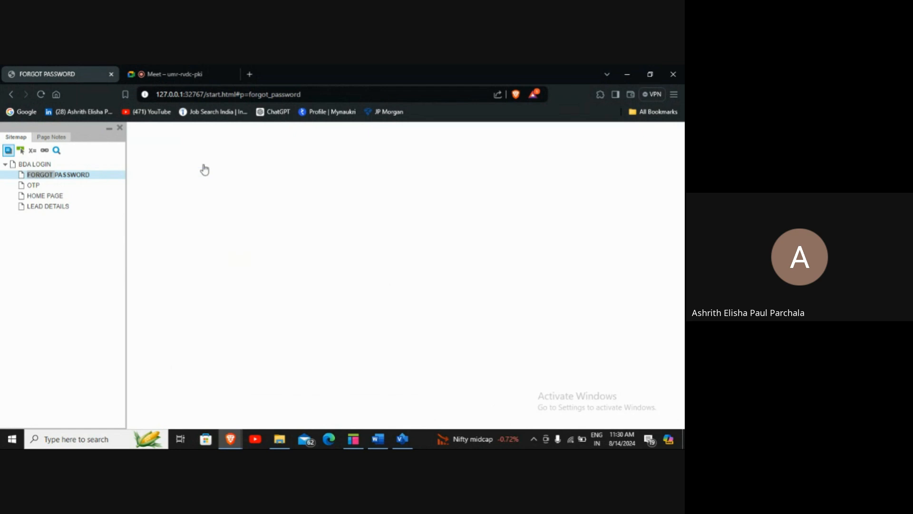
double_click(61, 176)
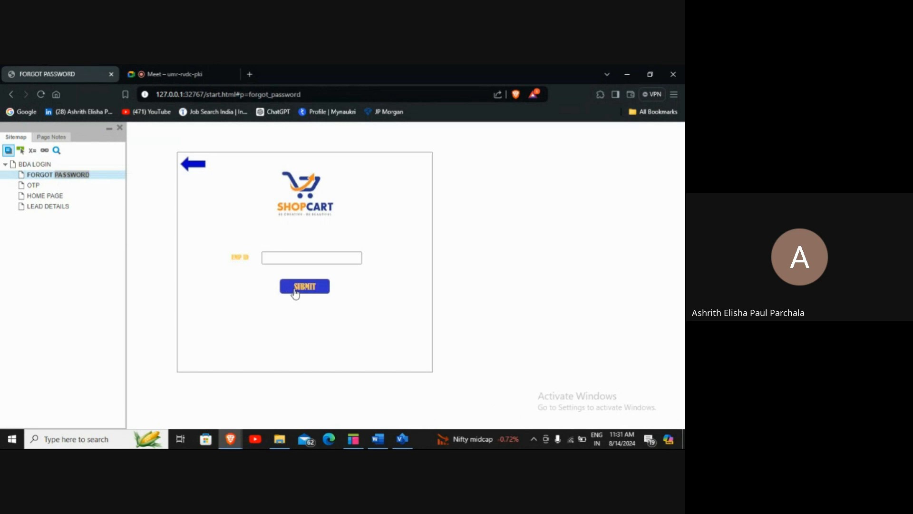
left_click(297, 260)
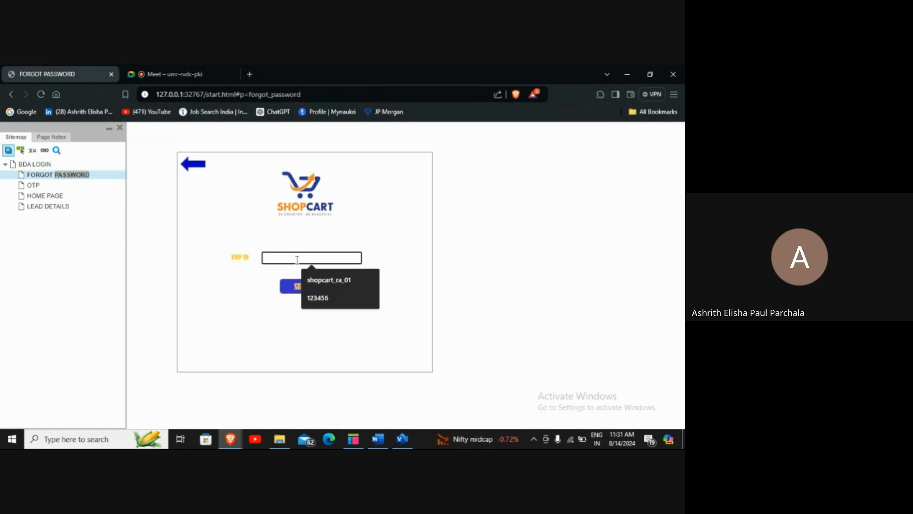
left_click(329, 281)
key("BackSpace")
key("BackSpace")
key("BackSpace")
key("BackSpace")
key("BackSpace")
key("BackSpace")
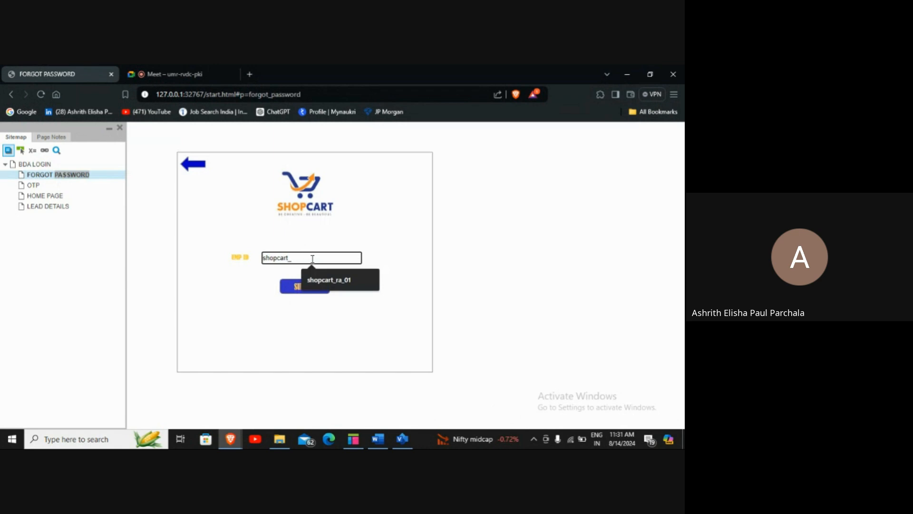
type("bda_")
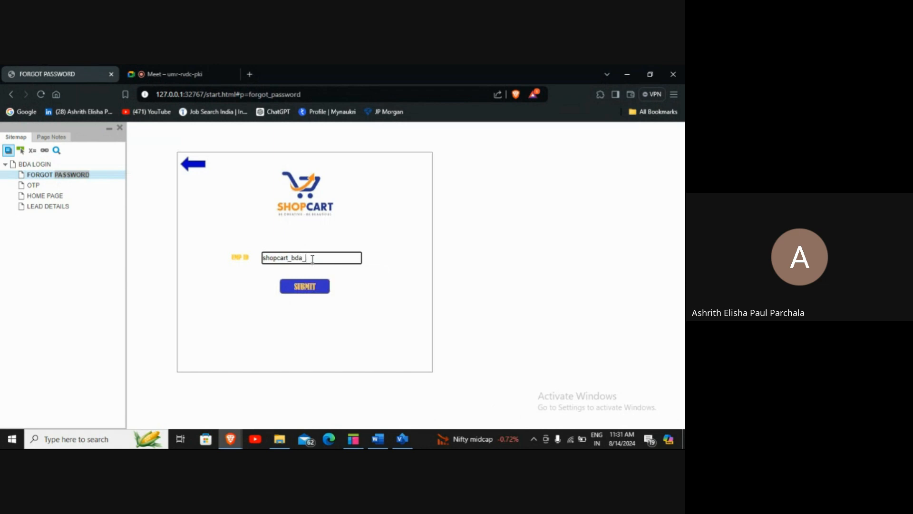
type("01")
left_click(321, 288)
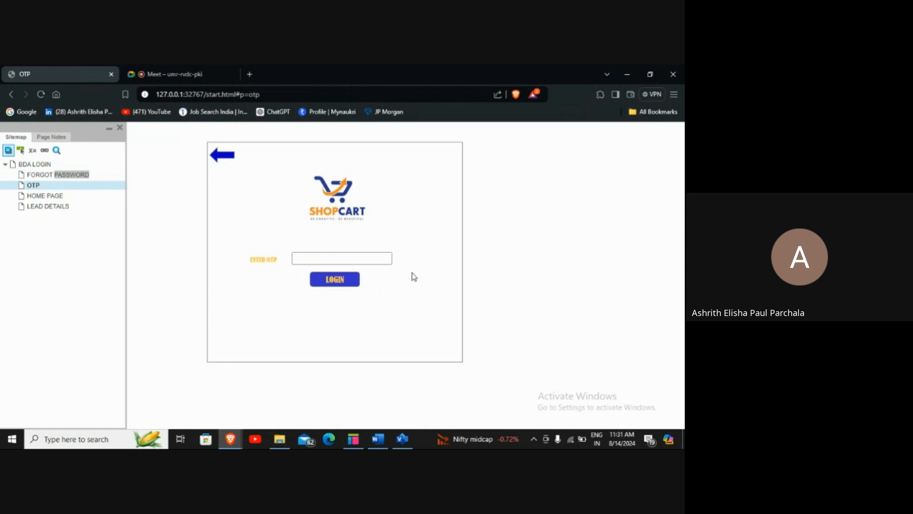
Enter the one-time code and log in to reach the HOME PAGE lead table
left_click(374, 257)
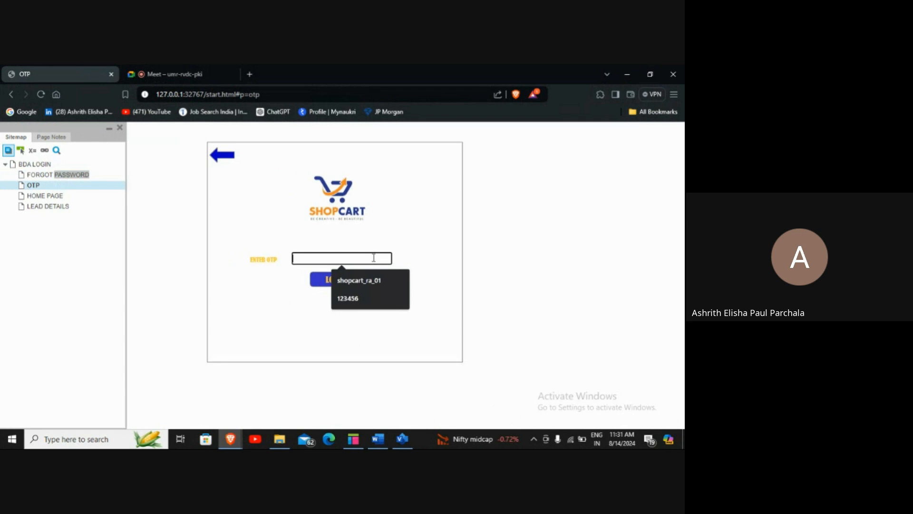
type("1234")
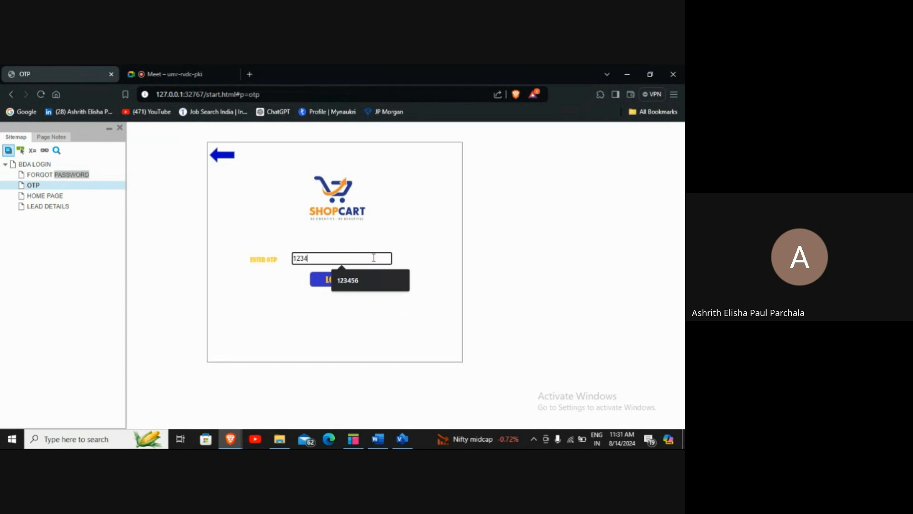
type("56")
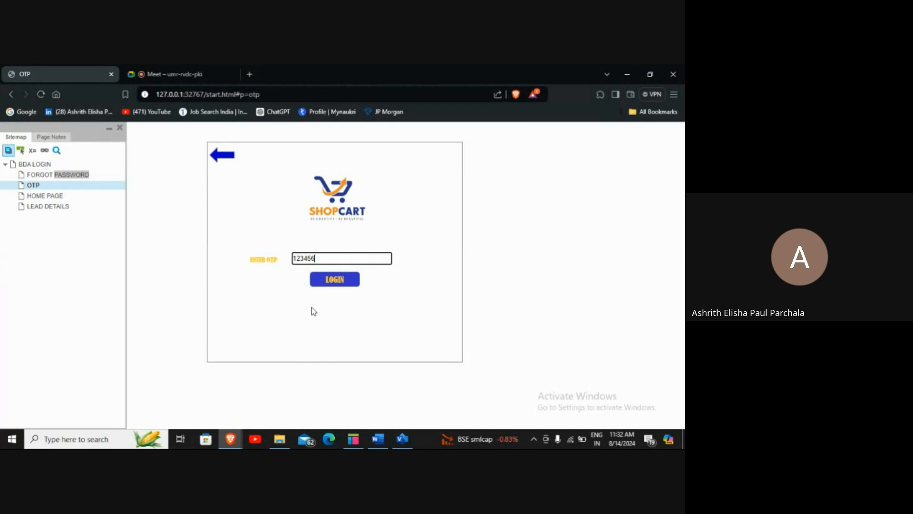
left_click(336, 283)
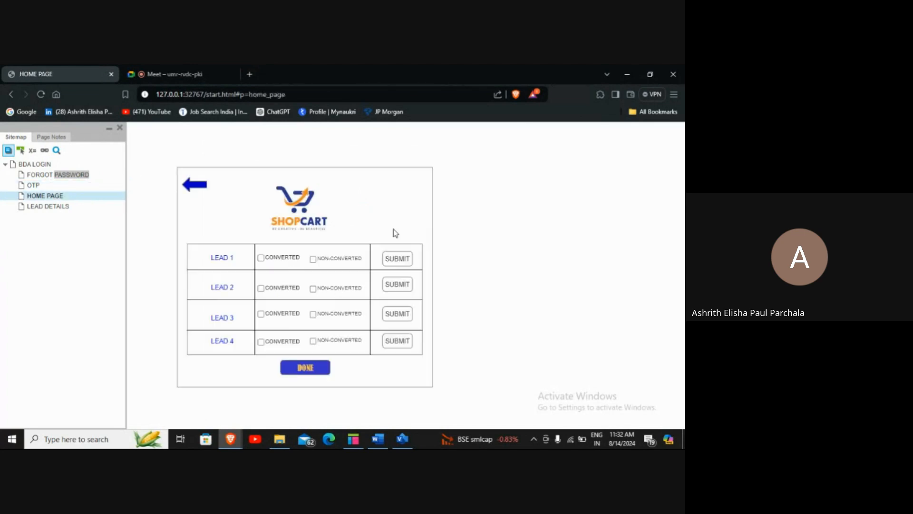
Return to the FORGOT PASSWORD page from the Sitemap
left_click(29, 176)
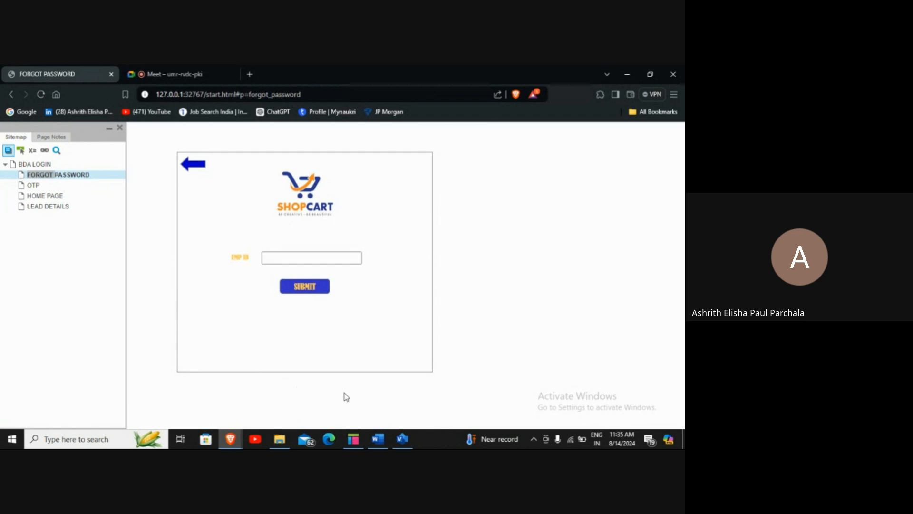
In Word, add the line '1.START - USER' below the USER OTP LOGIN PAGE heading
left_click(378, 438)
scroll(317, 358, "up", 4)
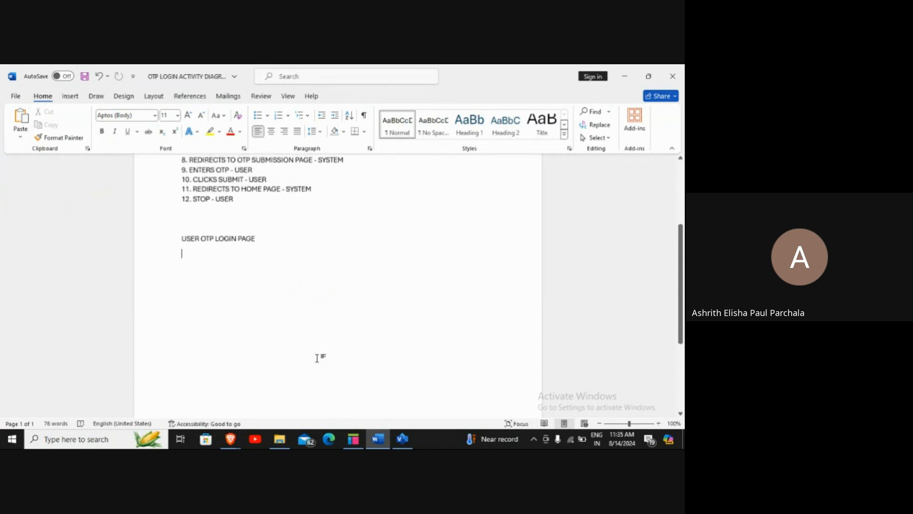
scroll(319, 358, "down", 2)
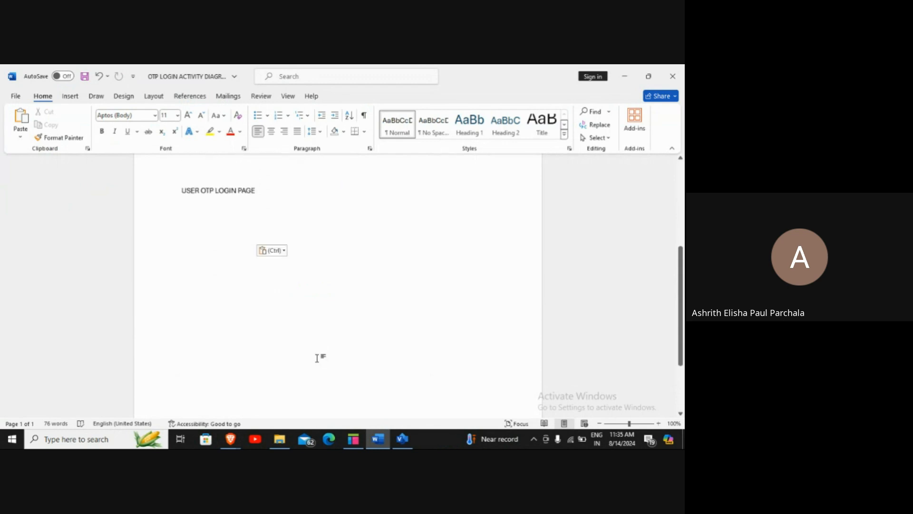
left_click(267, 188)
key("Return")
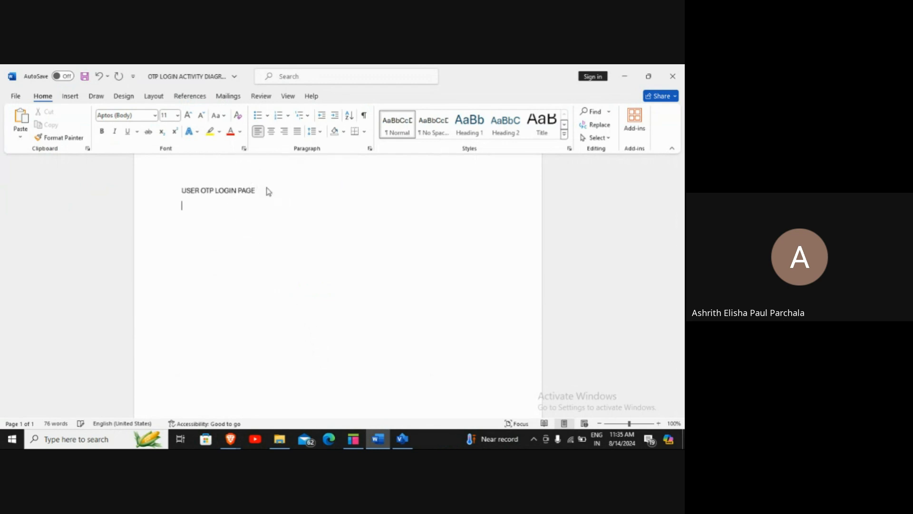
type("1.START - USER")
Append '- USER AND SYSTEM' to the heading and start a new line after step 1
left_click(268, 191)
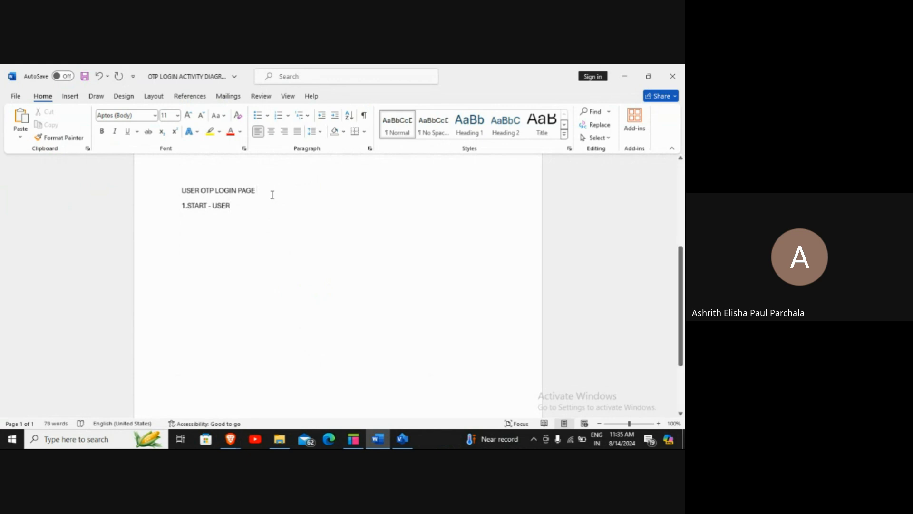
type("- US")
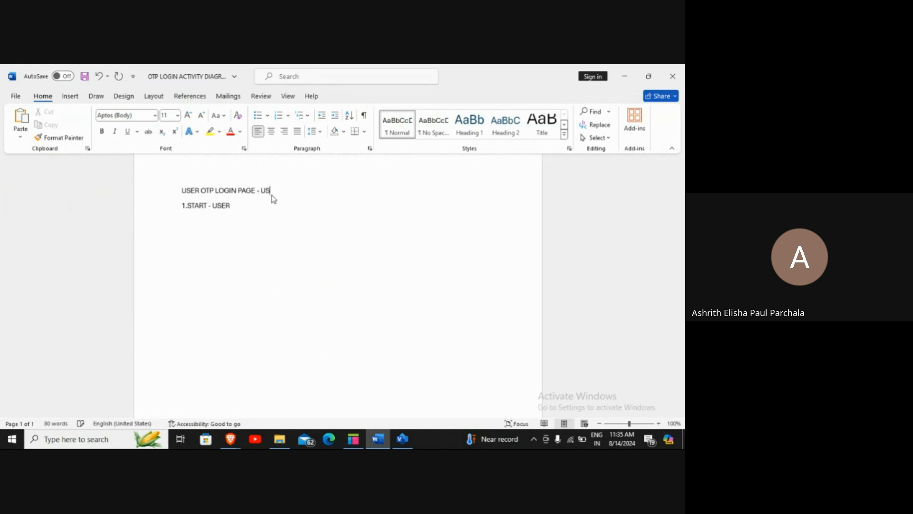
type("ER AND SYSTEM")
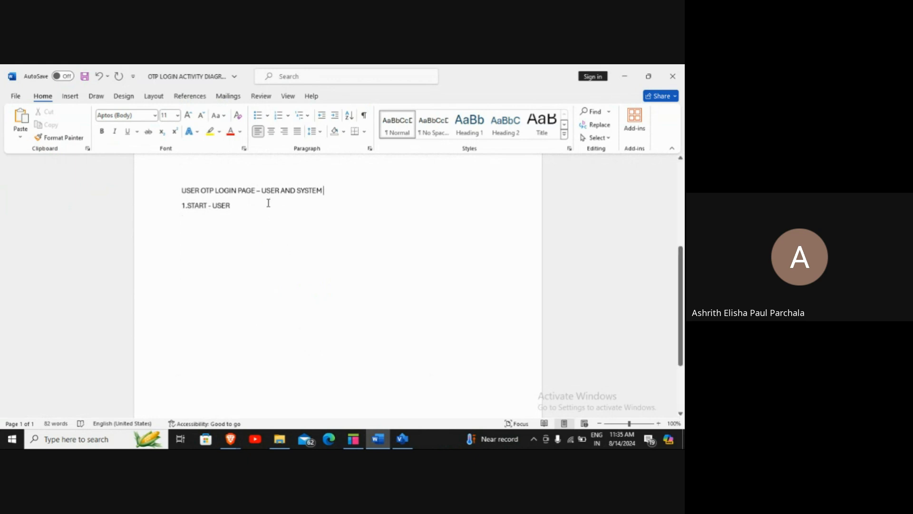
left_click(243, 207)
key("Return")
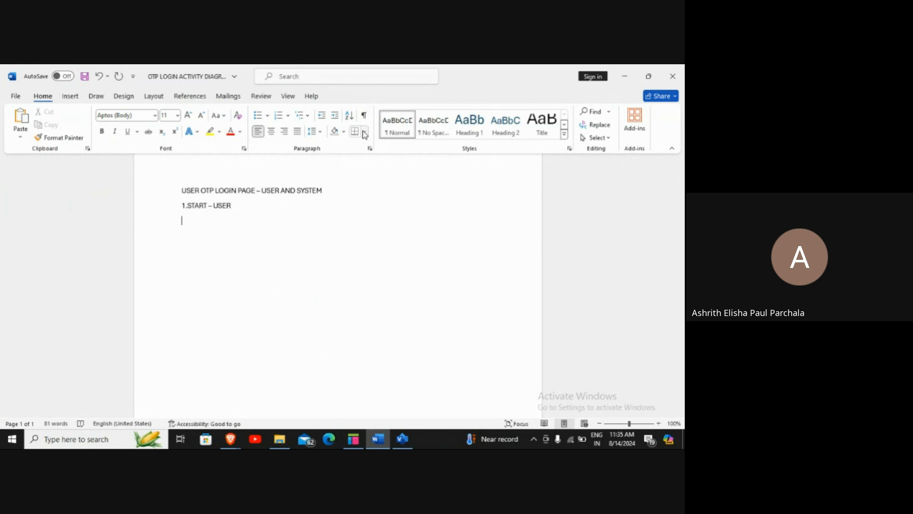
Set 1.0 line spacing and remove the space after the paragraph below line 1
left_click(318, 133)
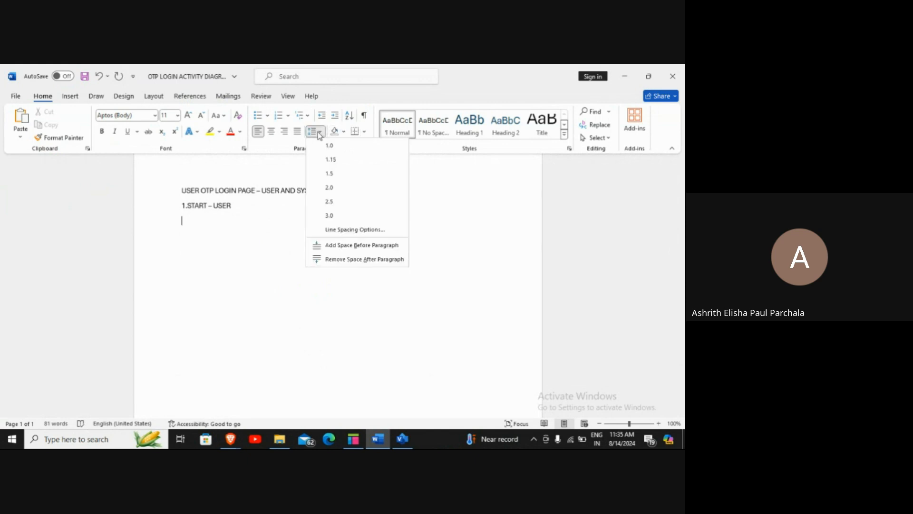
left_click(320, 259)
left_click(237, 208)
key("Return")
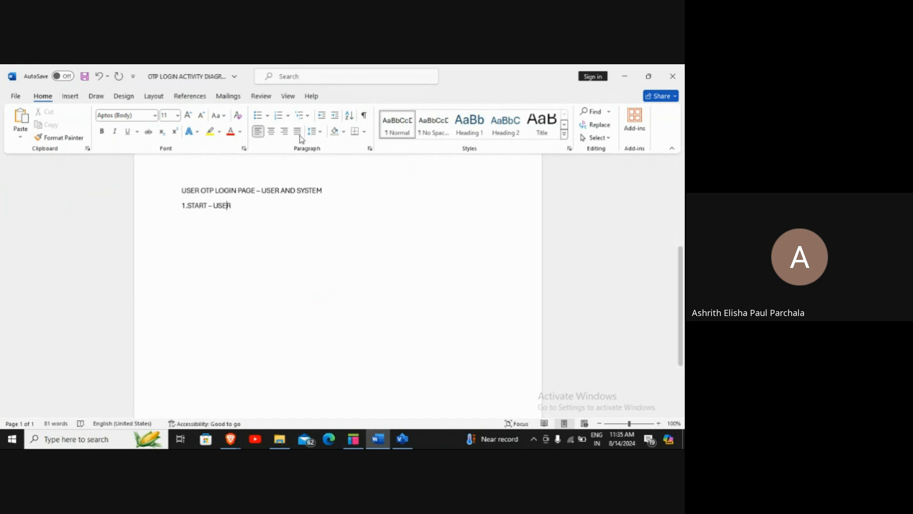
left_click(319, 132)
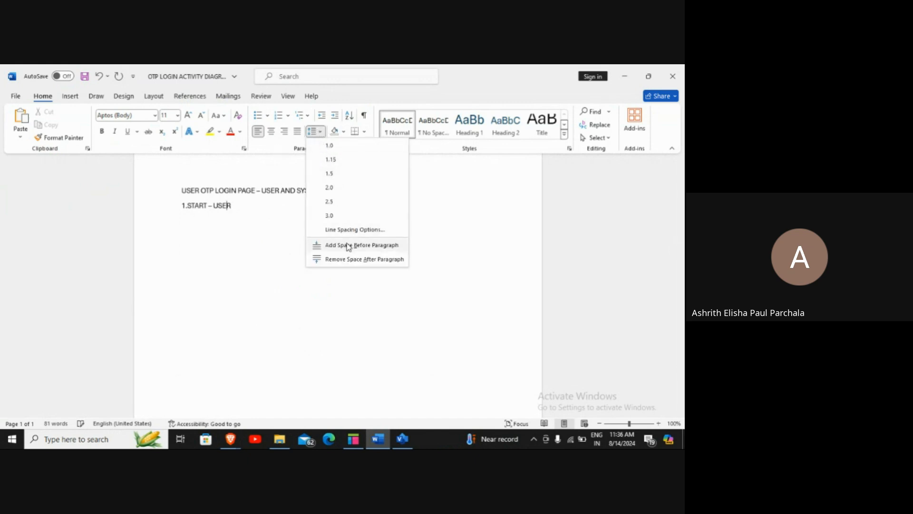
left_click(330, 145)
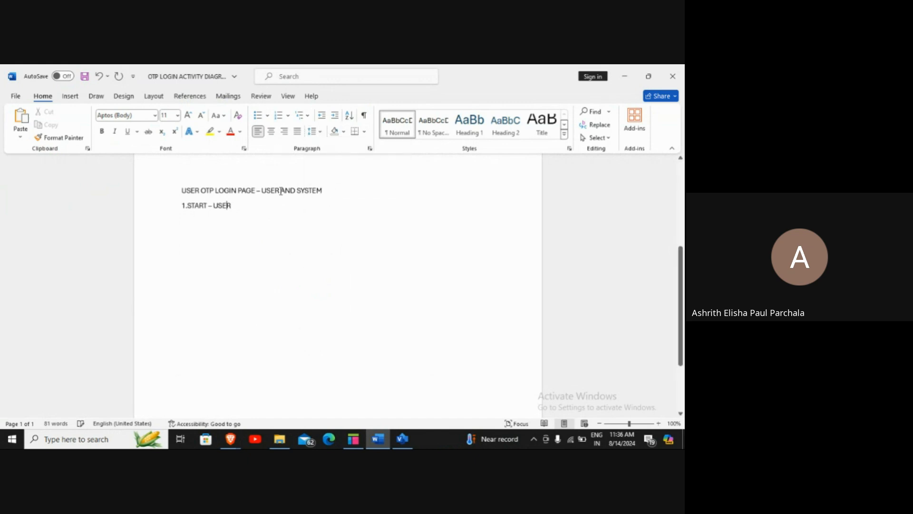
Add numbered line '2.' and remove the paragraph gap so it sits under line 1
left_click(246, 205)
key("Return")
type("2.")
left_click(320, 133)
left_click(342, 259)
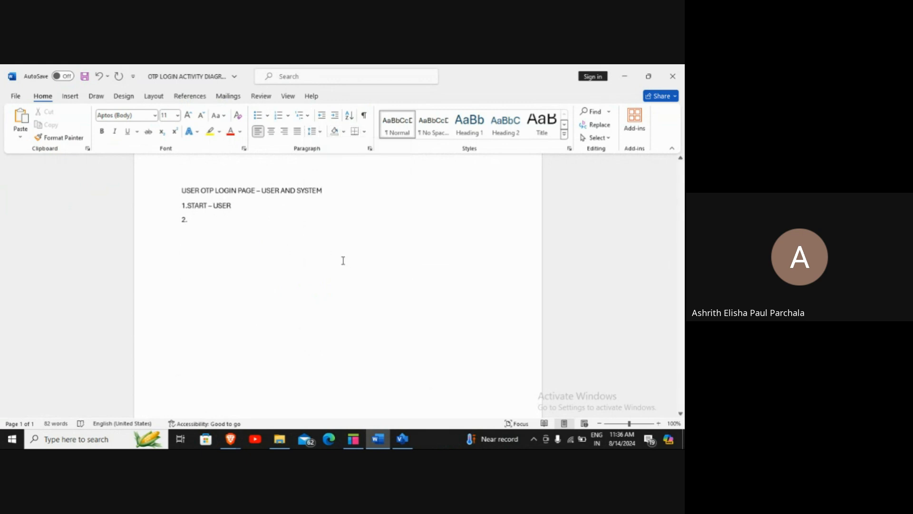
left_click(213, 205)
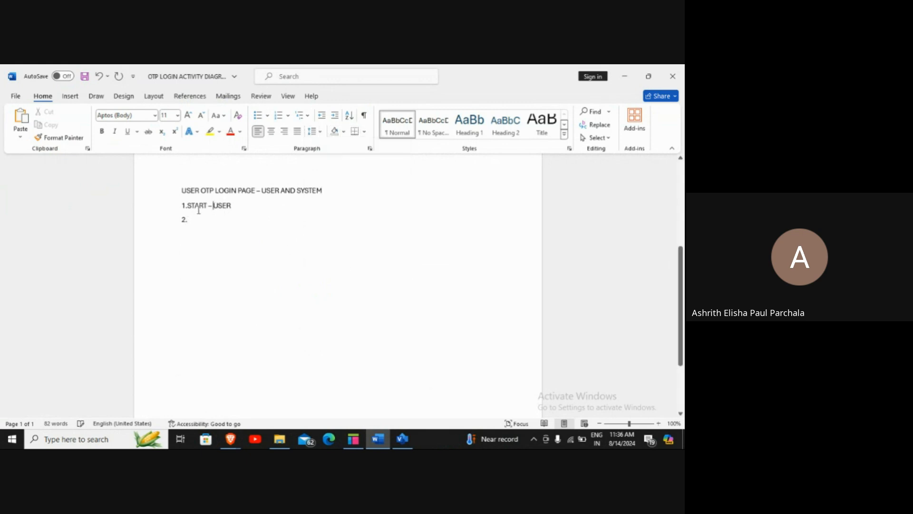
left_click(313, 132)
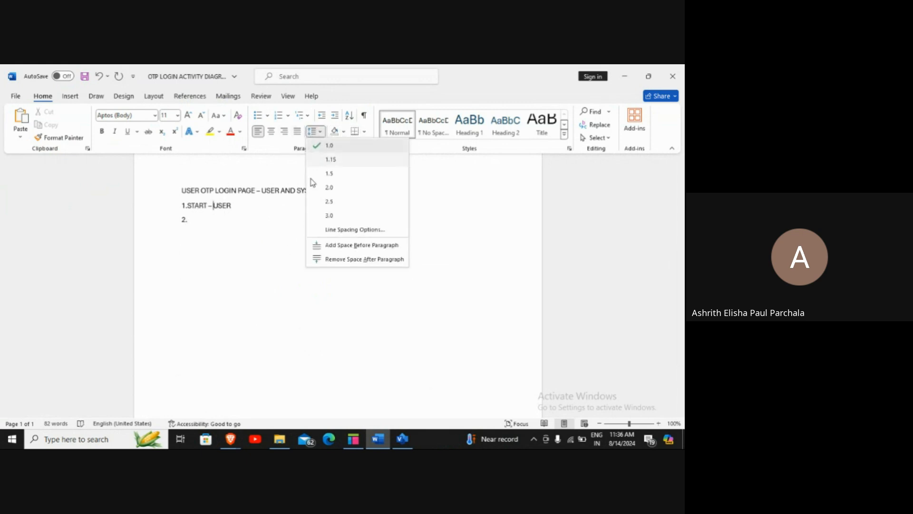
left_click(320, 259)
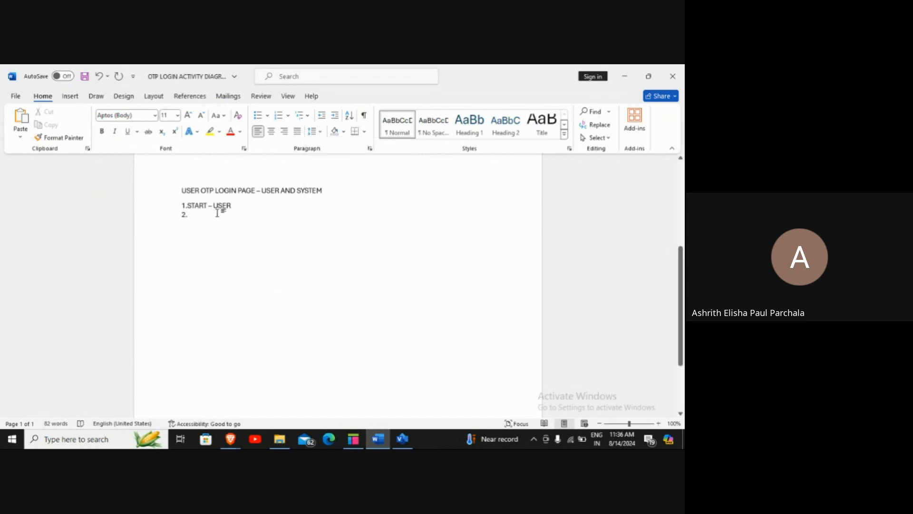
Type step 2 'OPEN OTP LOGIN PAGE - USER' and step 3 'REDIRECTS TO OTP LOGIN PAGE - SYSTEM'
left_click(218, 213)
type("open")
key("BackSpace")
key("BackSpace")
key("BackSpace")
key("BackSpace")
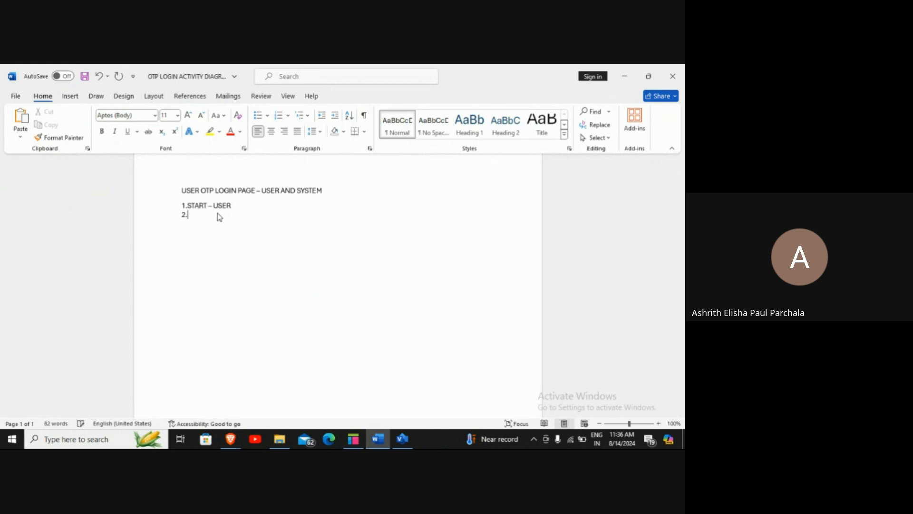
type("OPEN OTP LOGIN PAGE - USER")
key("Return")
type("3.")
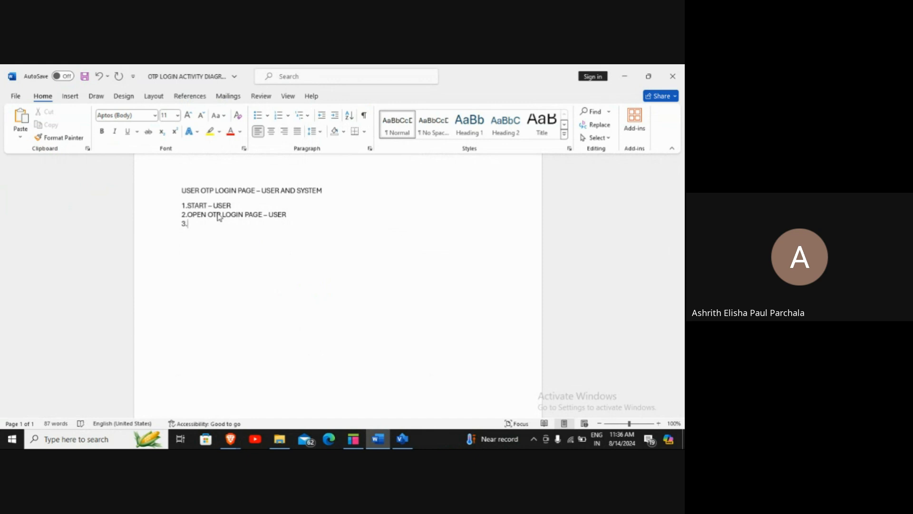
type("REDIRECTS TO OTP LOGIN PAG")
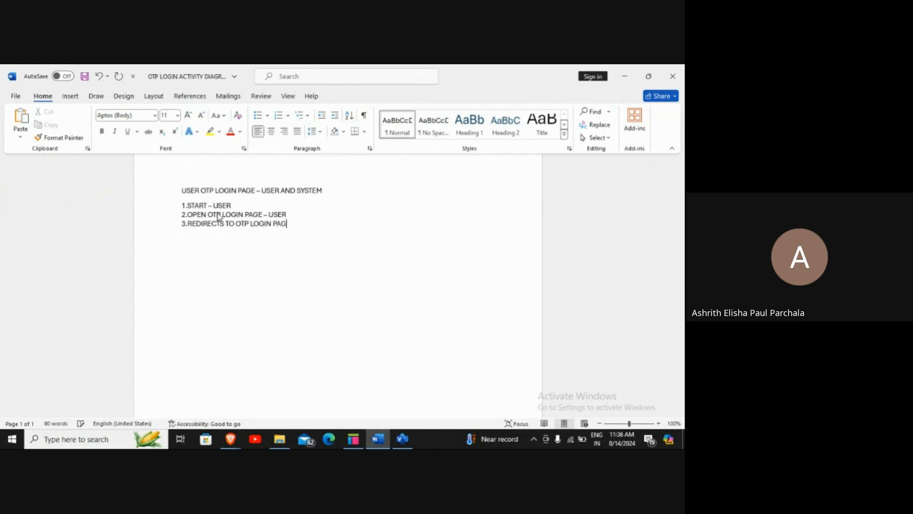
type("E - SYTEM")
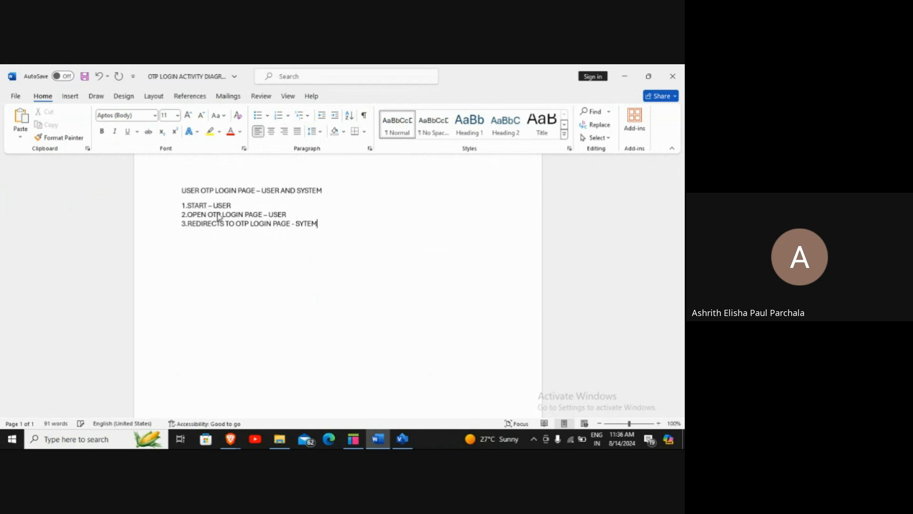
key("BackSpace")
key("BackSpace")
key("BackSpace")
type("STEM")
key("Return")
Type step 4 'PROMPTS THE USER TO ENTER EMPLOYEE ID - SYSTEM' and start a new line
type("4.")
type("PROMTOS")
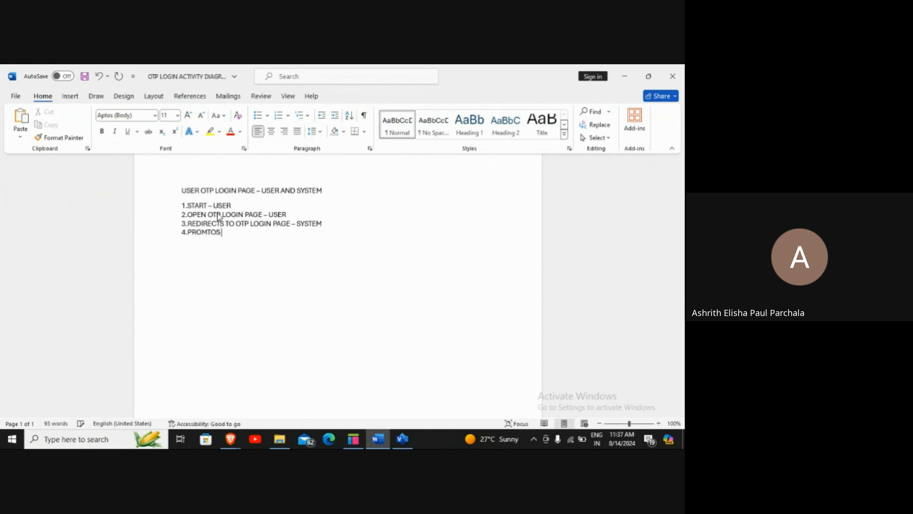
key("BackSpace")
key("BackSpace")
key("BackSpace")
type("PTS TO ")
type("EN")
key("BackSpace")
key("BackSpace")
key("BackSpace")
key("BackSpace")
type("HE USER TO ENTER")
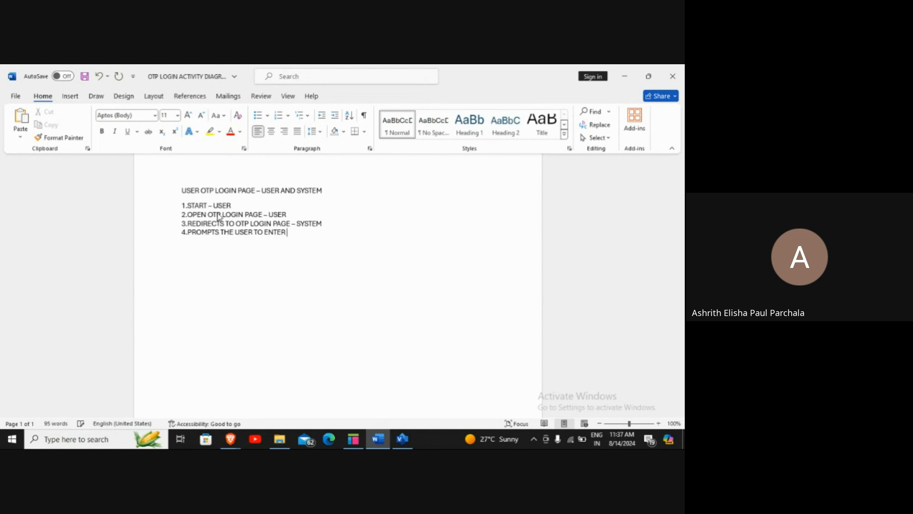
type(" EMPLOEE")
key("BackSpace")
key("BackSpace")
type("E ID - ")
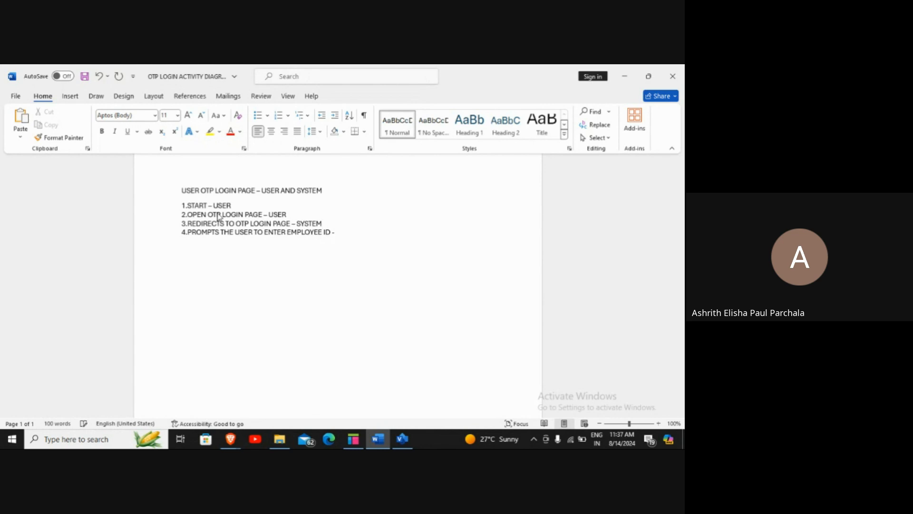
type("SYSTEM")
key("Return")
Type '5.ENTERS THE EMPLOYEE ID - USER' and '6.CLICKS SUBMIT - USER', then begin '7.'
type("5.")
type("ENTERS THE E")
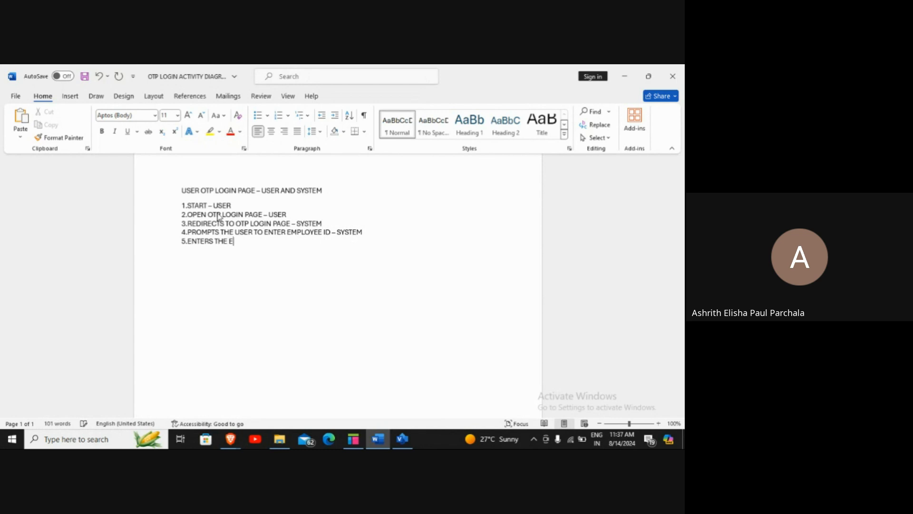
type("MPLOYEE ID - ")
type("USER")
key("Return")
type("6.")
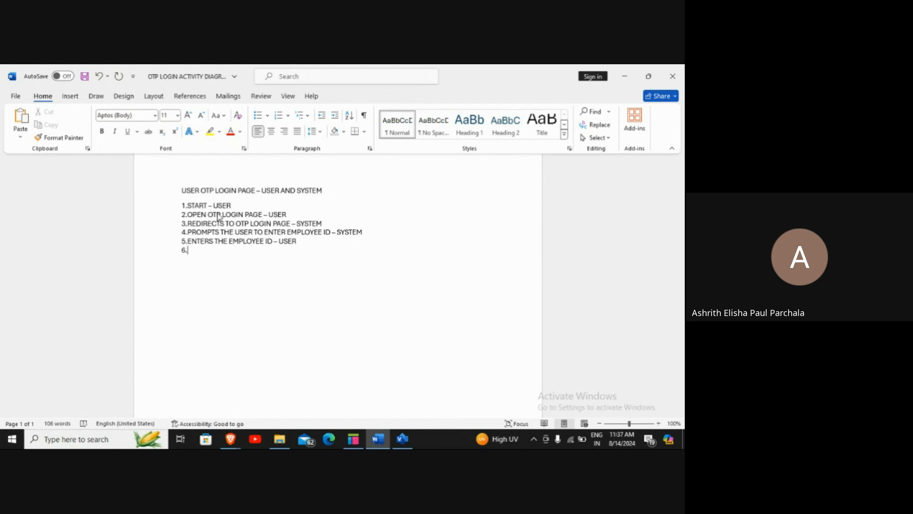
type("CLICKS")
type(" SUN")
key("BackSpace")
type("BMIT - USER")
key("Return")
type("7.")
Type step 7 'REDIRECTS TO OTP PAGE - SYSTEM', a step 8 OTP prompt, and '9.ENTERS THE OTP - USER'
type("REDIRECTS")
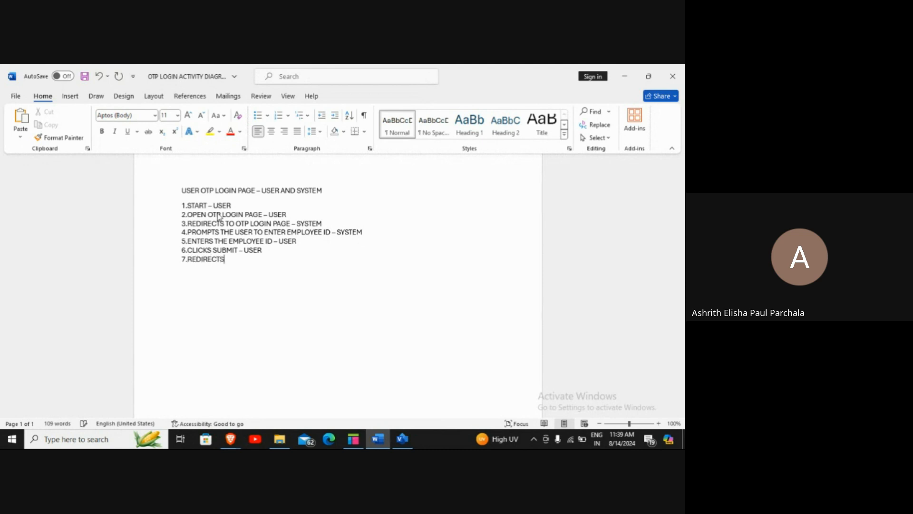
type(" TO OTP PAGE - SYSTEM")
key("Return")
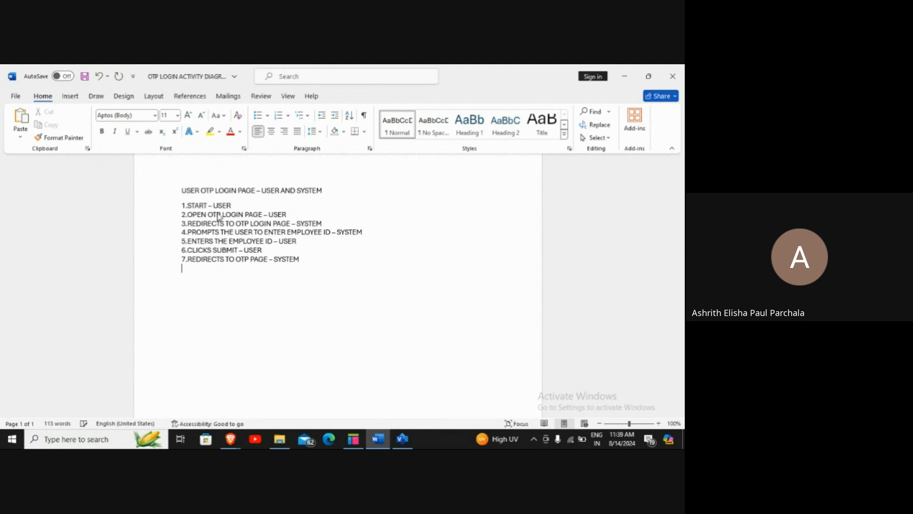
type("8.PROMPTS TO")
key("BackSpace")
key("BackSpace")
type("THE USER TO ENTER")
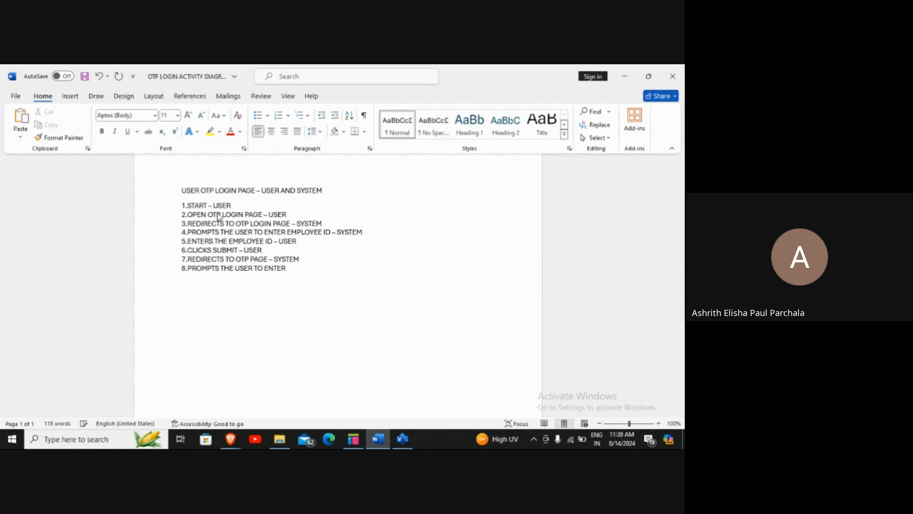
type(" OTP - SYSTEM")
key("Return")
type("9.")
type("ENTERS THE OTP")
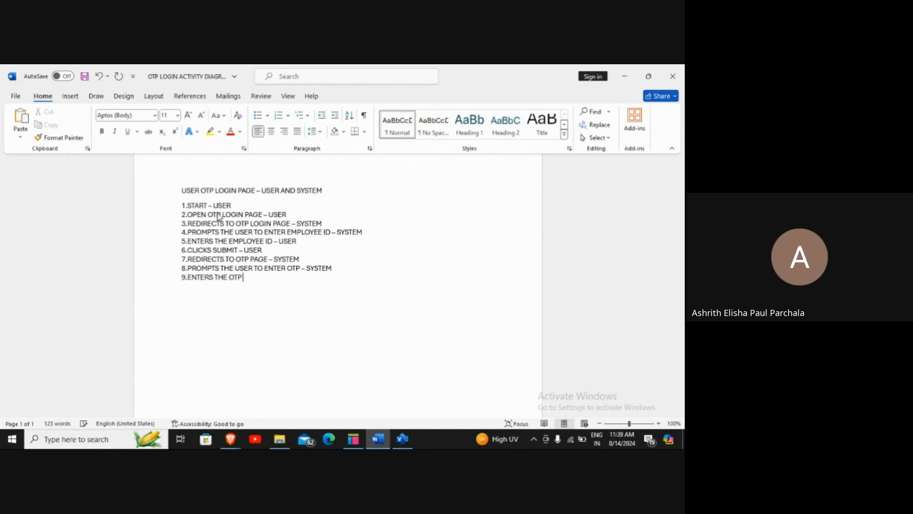
type(" - USER")
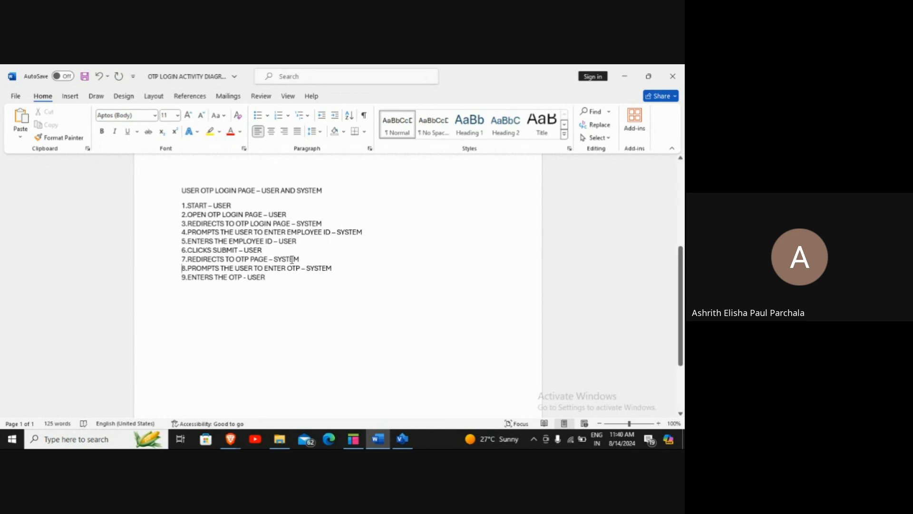
Insert the line '9.GENERATES AND SENDS THE OTP - SYSTEM' and delete the step 8 prompt line
key("Down")
key("Return")
key("Up")
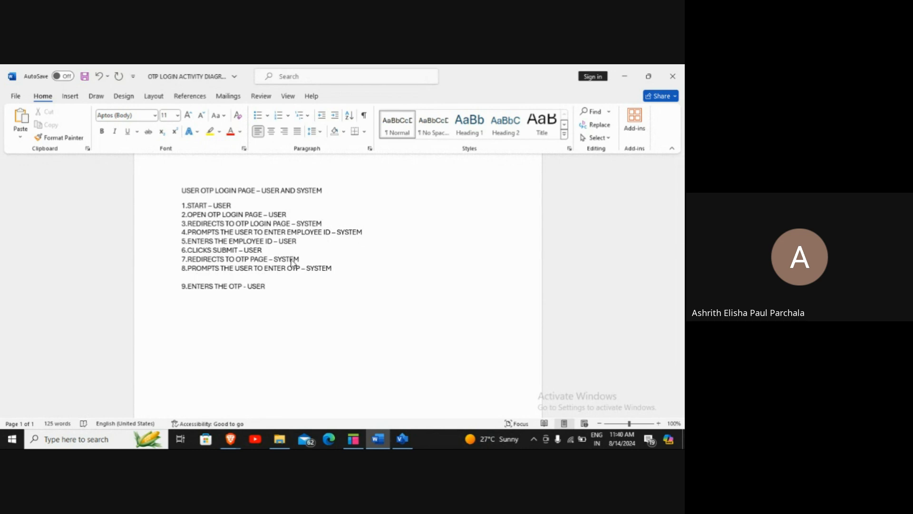
type("9.GENERATES AND SEN")
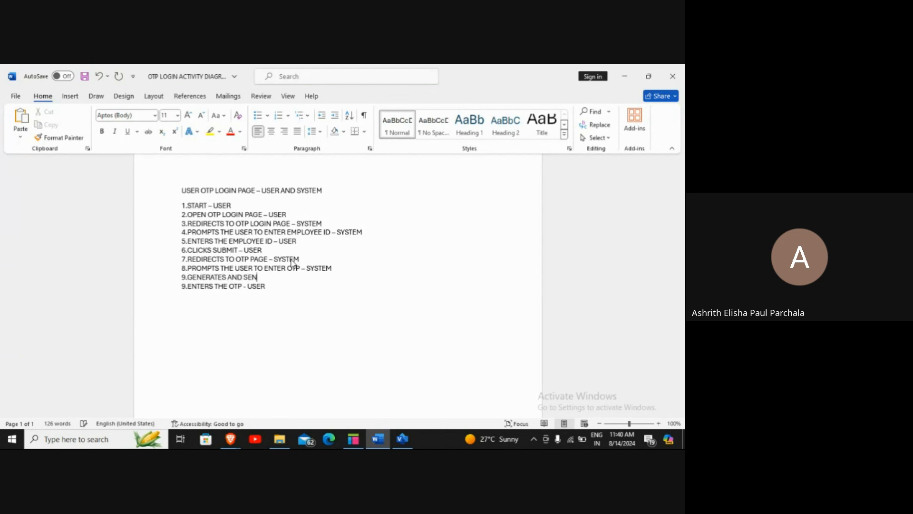
type("DS THE OTP - SYSTES")
key("BackSpace")
type("M")
left_click_drag(183, 269, 330, 272)
key("Delete")
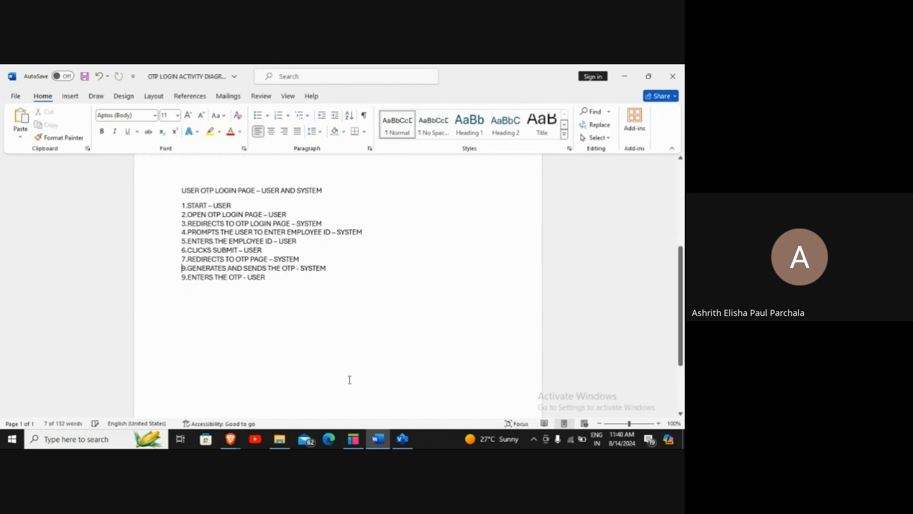
Choose 'Stay in the call' on the Google Meet inactivity prompt, then return to Word
mouse_move(231, 438)
left_click(223, 412)
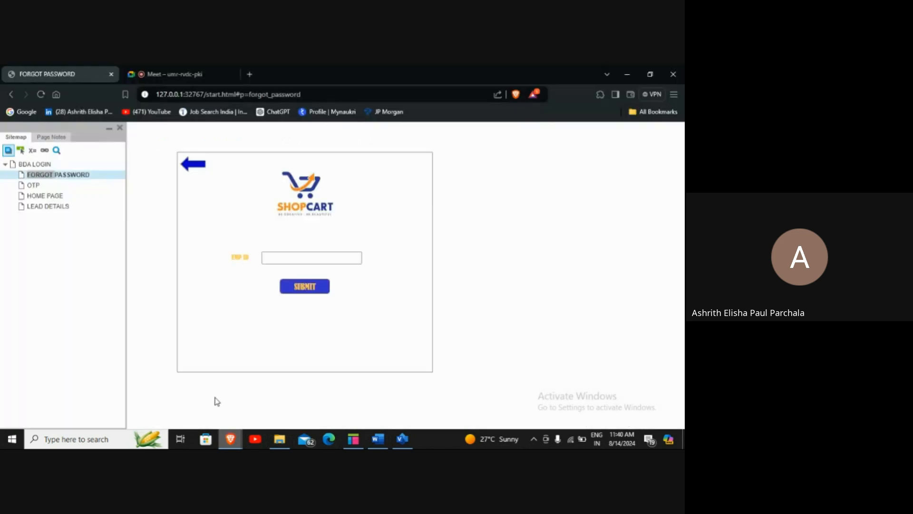
left_click(161, 72)
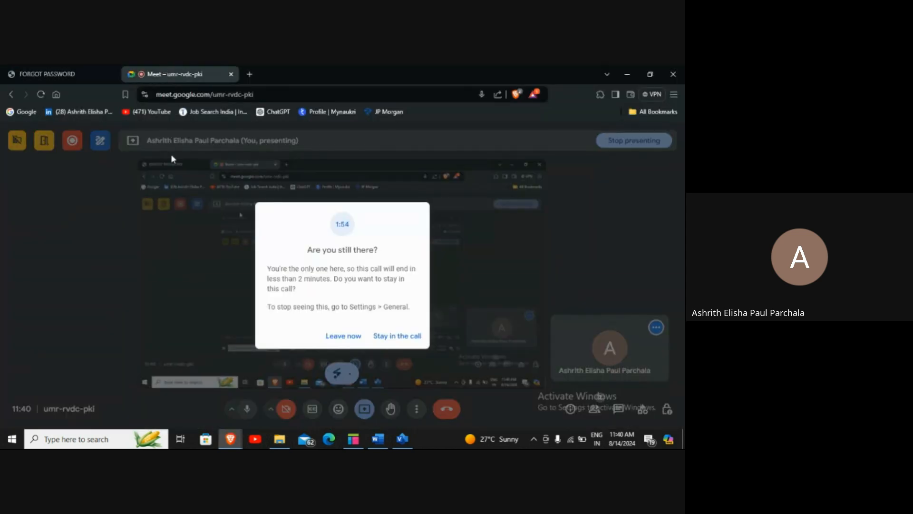
left_click(385, 339)
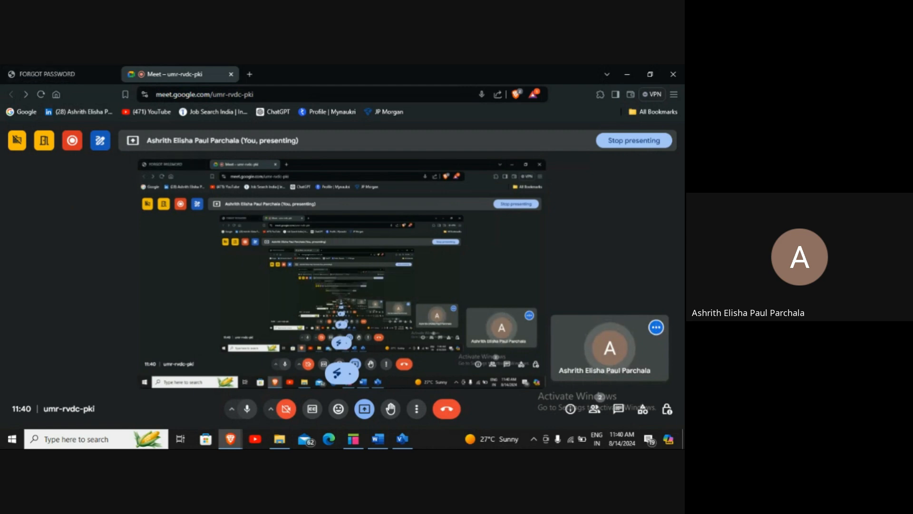
left_click(378, 438)
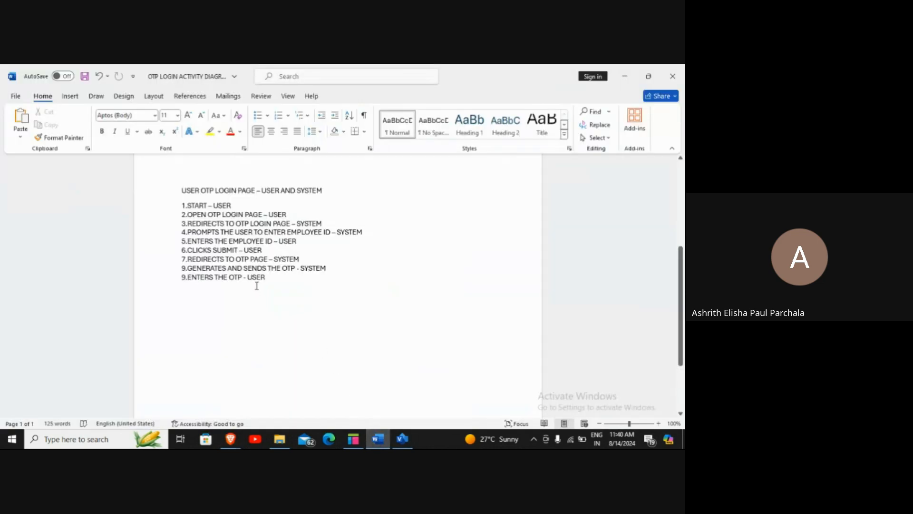
Move the GENERATES AND SENDS THE OTP line above the redirect step and number it 7
left_click(278, 280)
left_click_drag(180, 268, 339, 270)
key("ctrl+c")
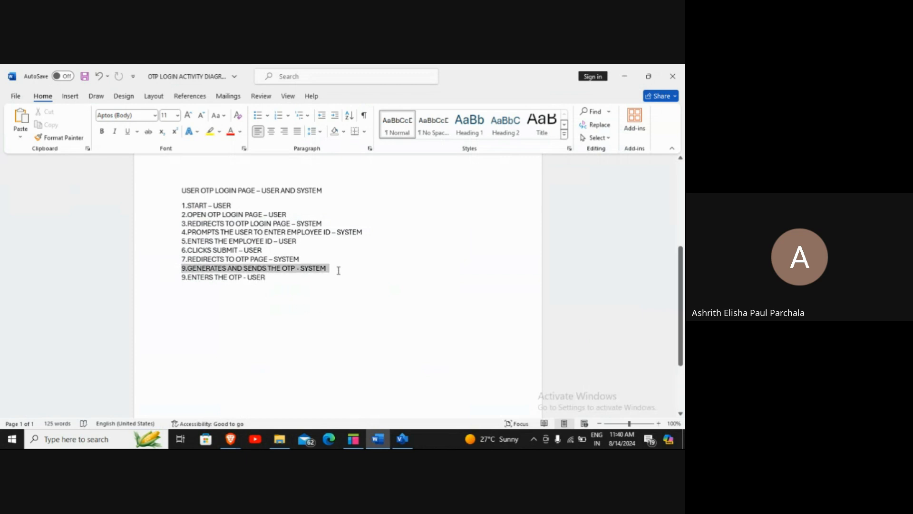
key("BackSpace")
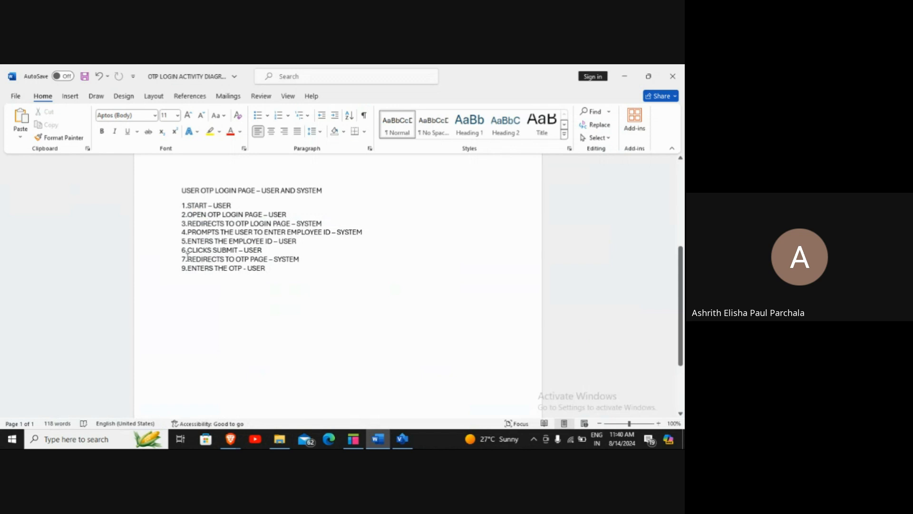
left_click(182, 259)
key("Return")
key("Up")
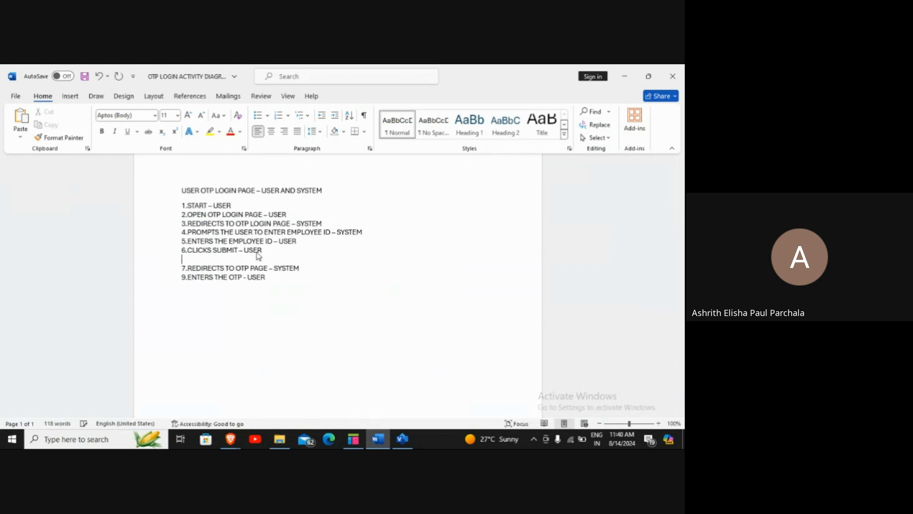
key("ctrl+v")
key("Home")
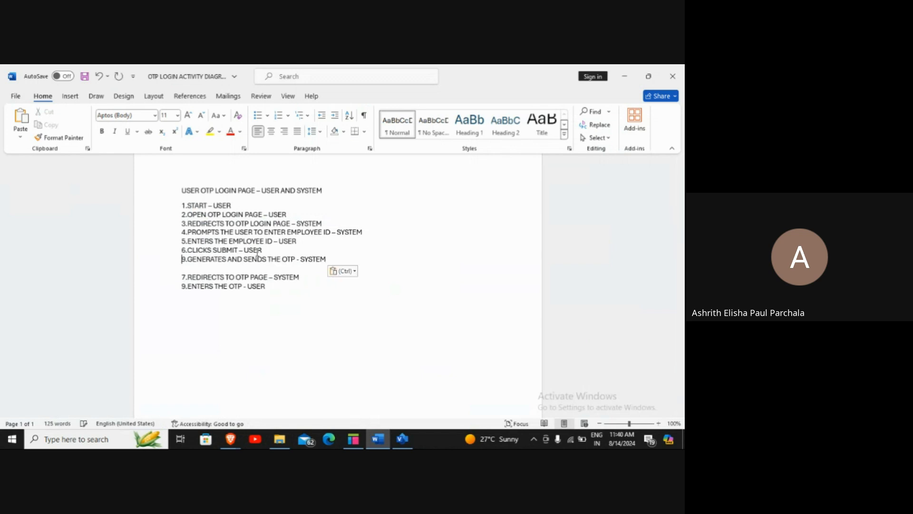
key("Right")
key("BackSpace")
type("7")
key("Delete")
Renumber the redirect step 8, add '9.PROMPTS THE USER TO ENTER THE OTP - SYSTEM', make OTP entry step 10
key("End")
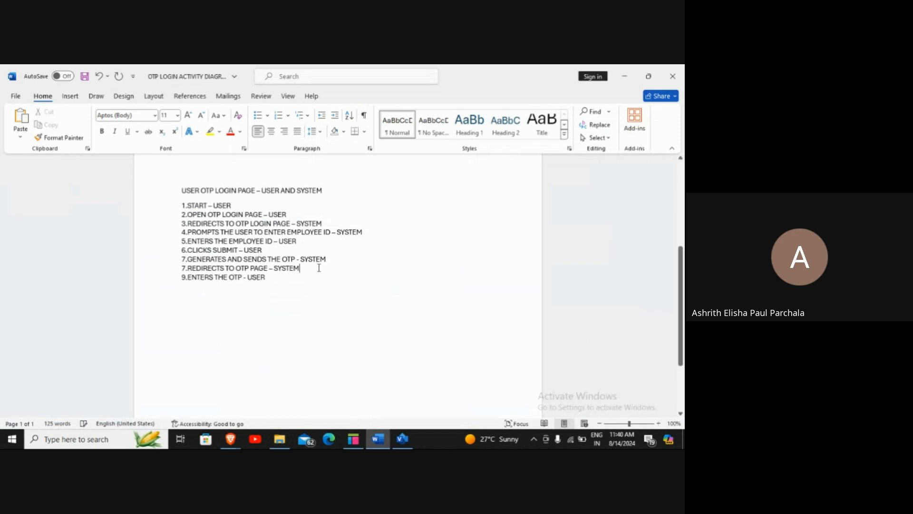
key("Return")
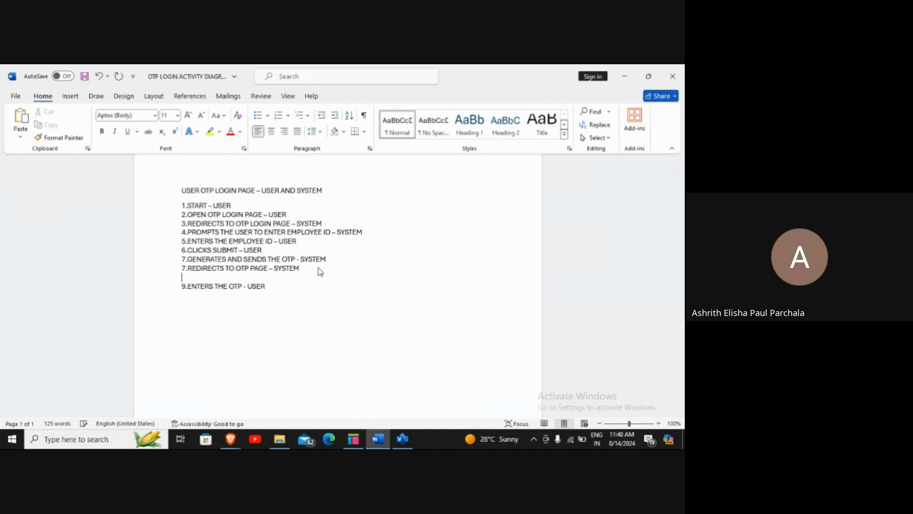
key("Up")
key("BackSpace")
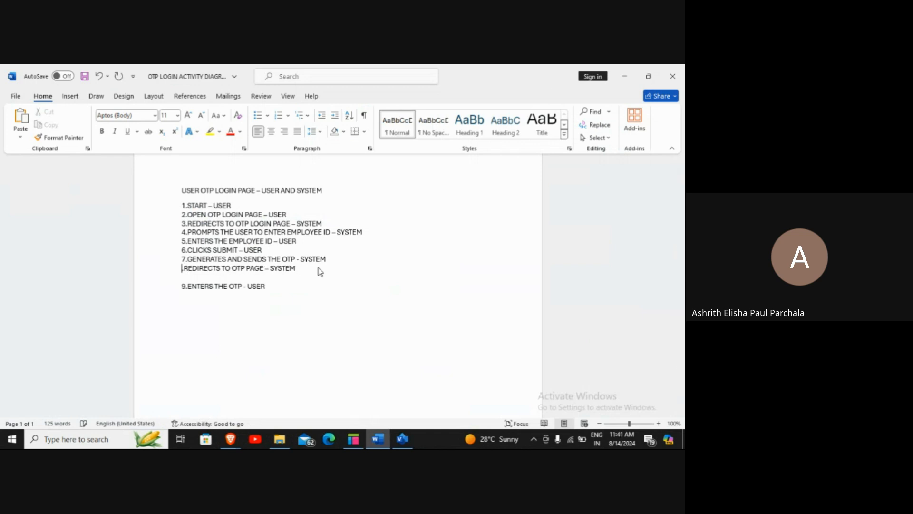
type("8.")
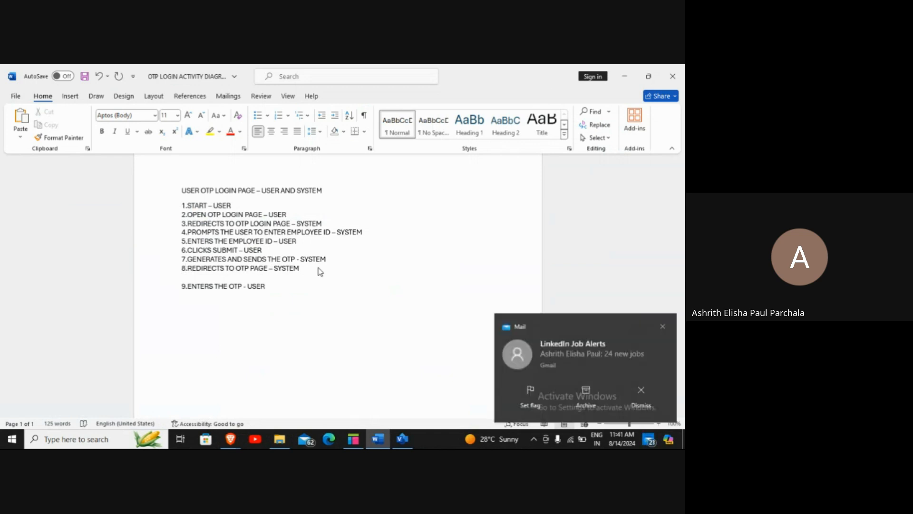
key("Down")
type("9")
left_click(663, 326)
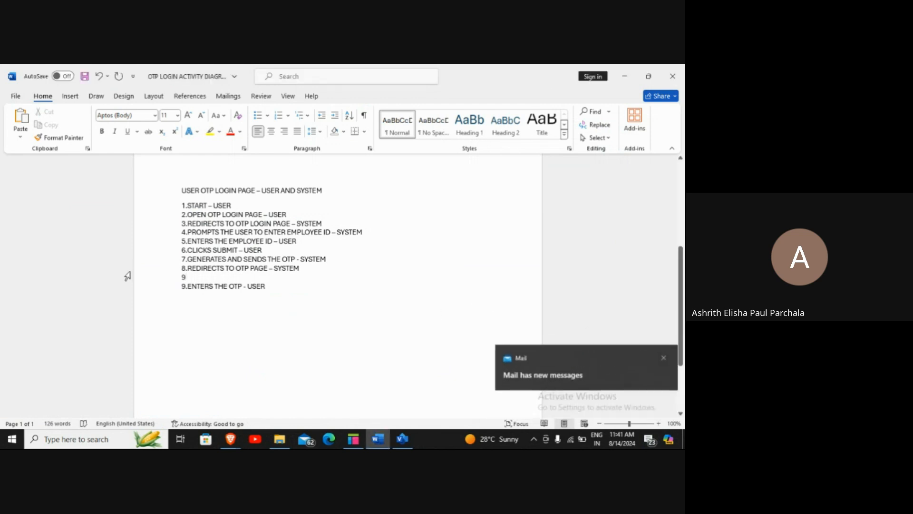
left_click(661, 391)
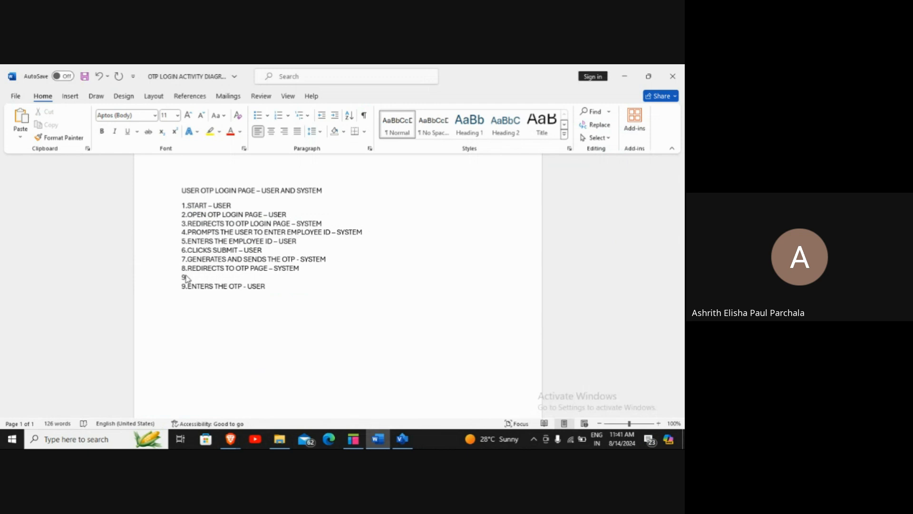
type("PROMPTS THE USER TO ENTER")
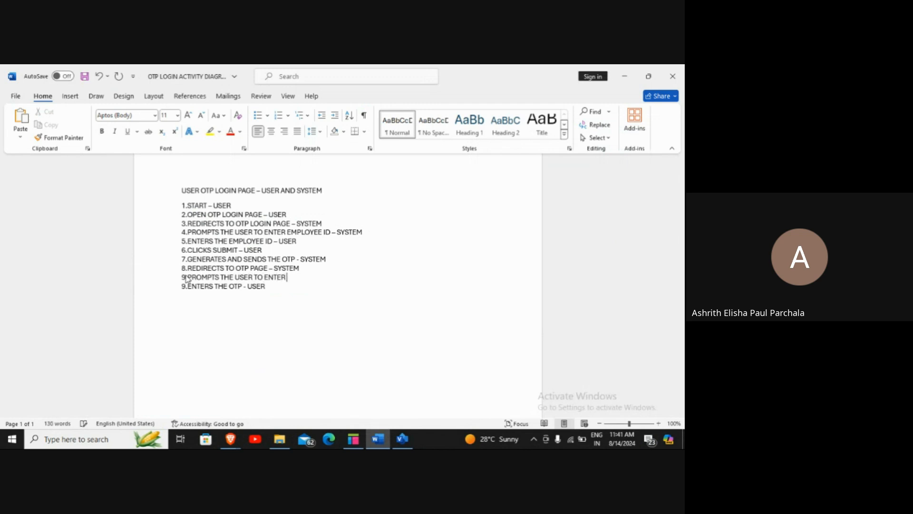
type(" THE OTP - SYSTEM")
key("Down")
key("Return")
key("BackSpace")
key("BackSpace")
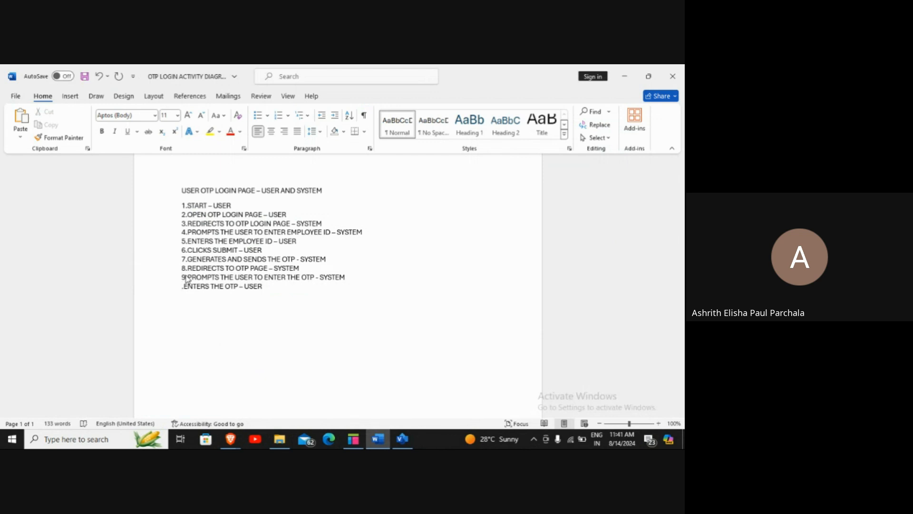
type("10")
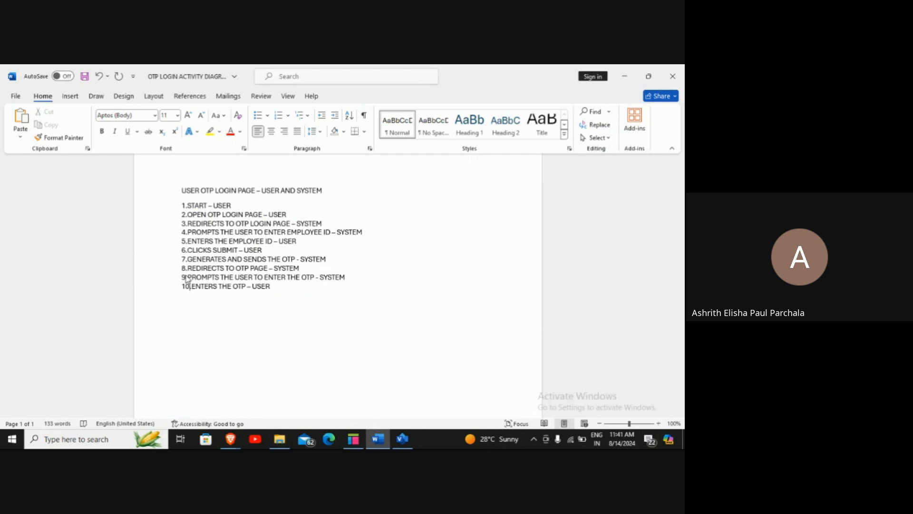
type("11.")
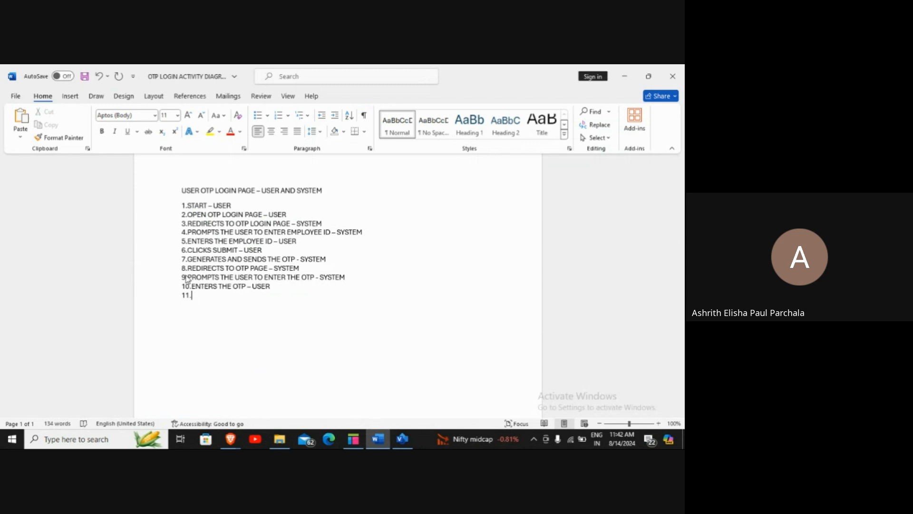
Finish step 11 as 'CLICKS SUBMIT - USER' in the Word list
type("CLICKS SUBMIT - USER")
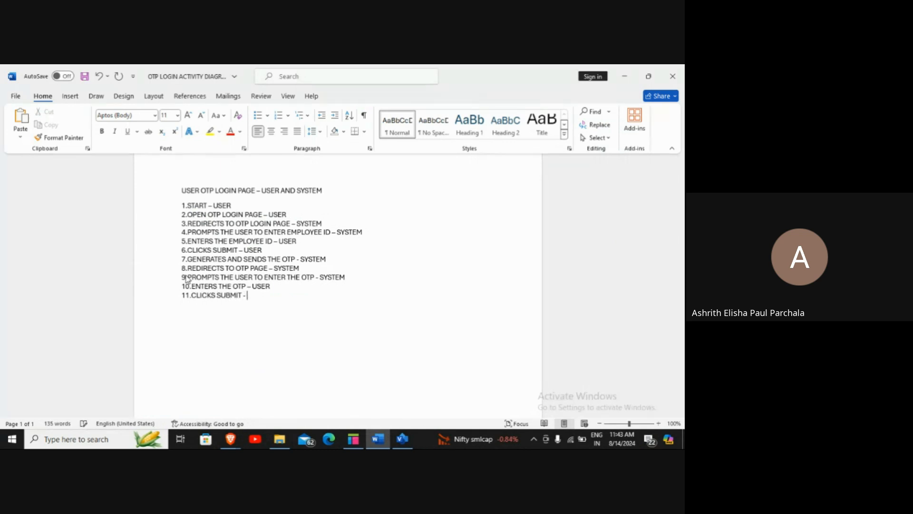
key("Return")
Add step 12 'REDIRECTS TO HOME PAGE - SYSTEM' and step 13 'STOP - USER'
type("12.REDIRECTS ")
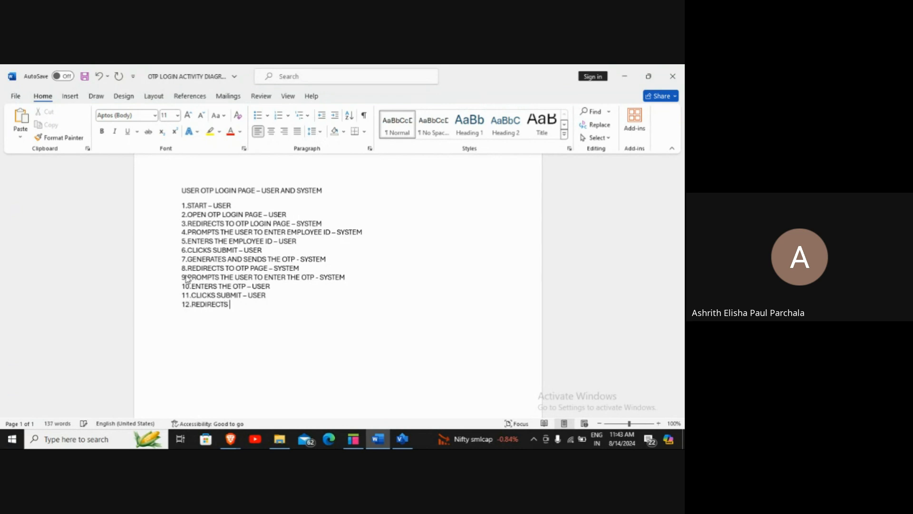
type("TO HOME PAGE -")
type(" SYSTEM")
key("Return")
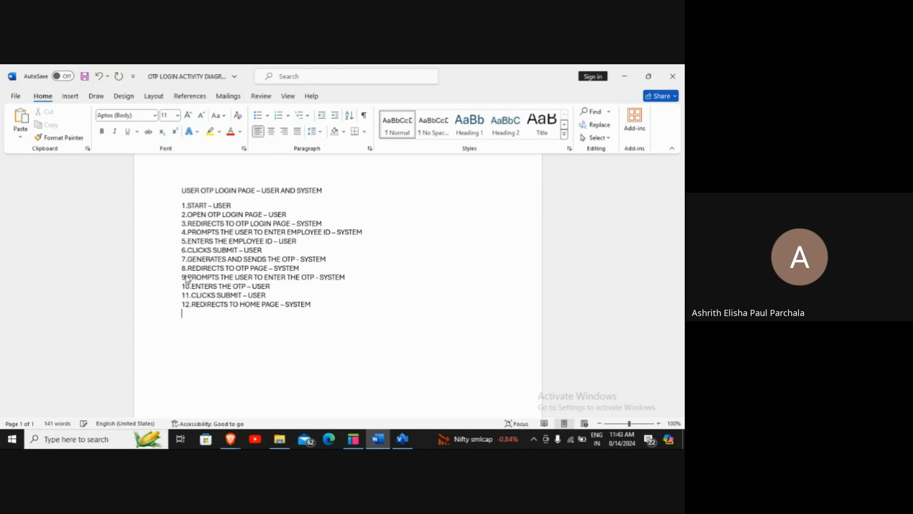
type("13.STOP - USER")
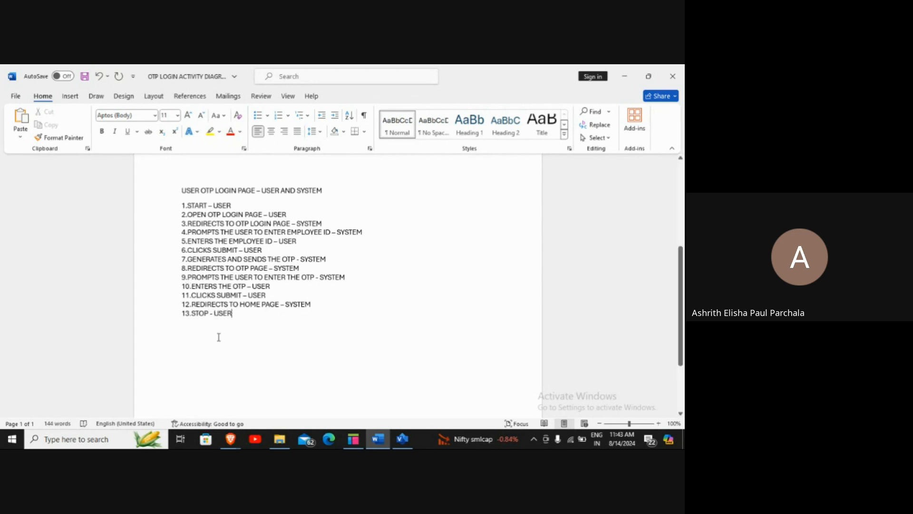
Bring the Google Meet call window to the front from the browser
left_click(220, 335)
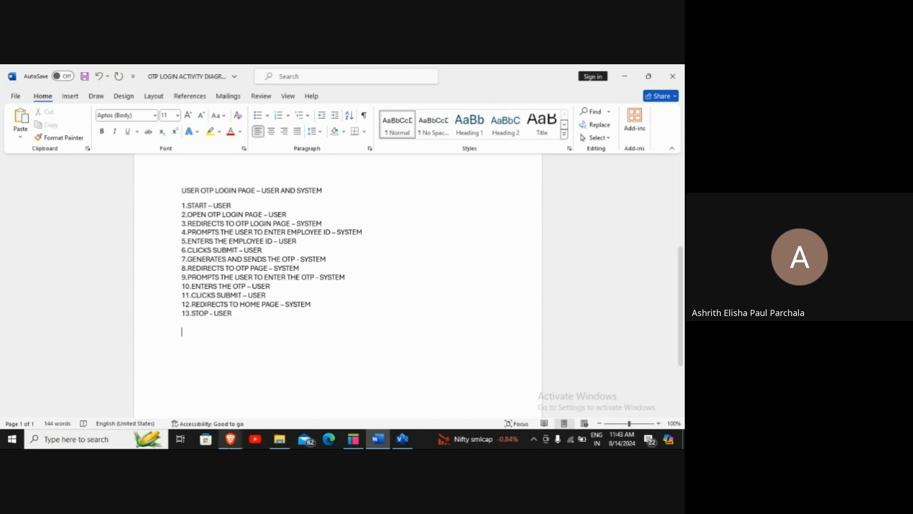
left_click(230, 439)
left_click(167, 408)
Toggle the Meet microphone mute off and on twice
left_click(245, 410)
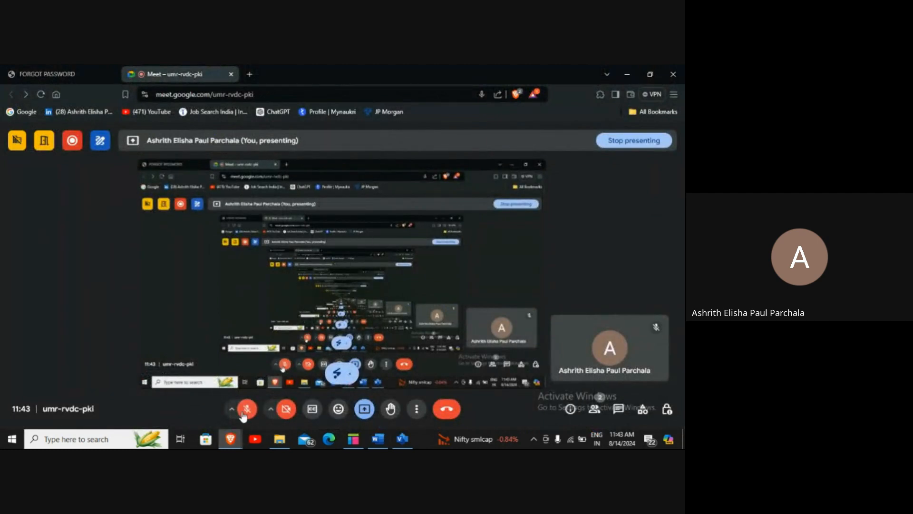
left_click(243, 416)
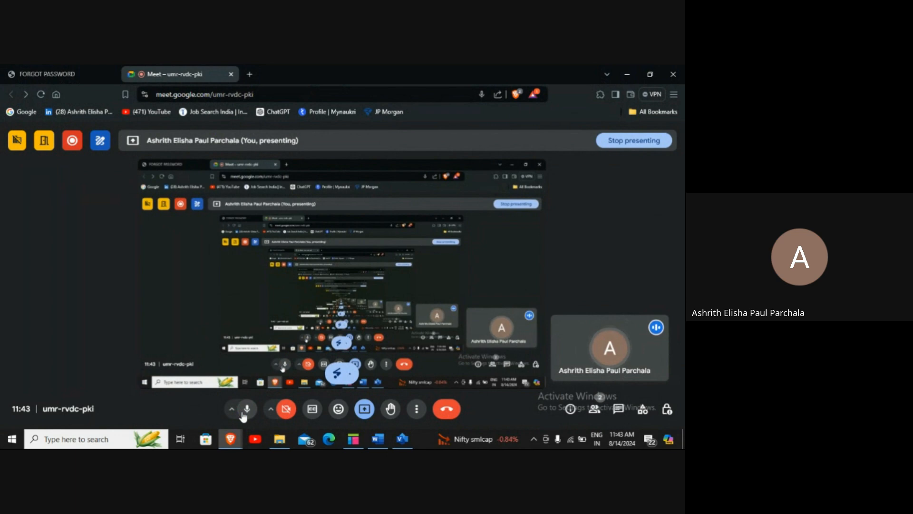
left_click(243, 415)
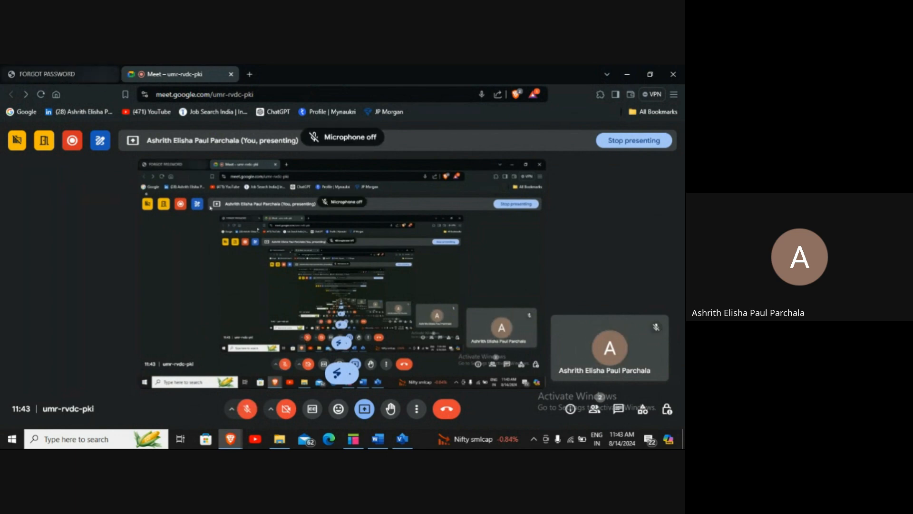
left_click(249, 410)
Back in Visio, widen the SYSTEM swimlane by dragging its right edge outward
left_click(402, 438)
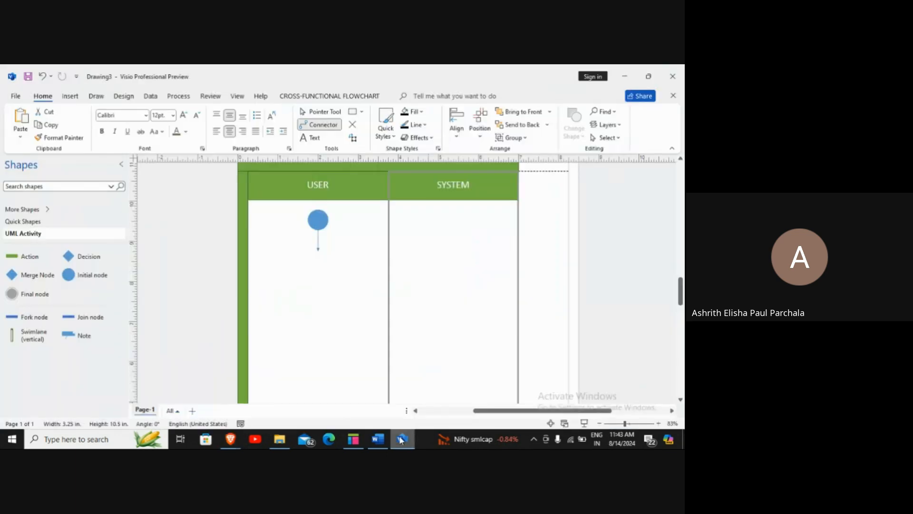
scroll(174, 262, "up", 1)
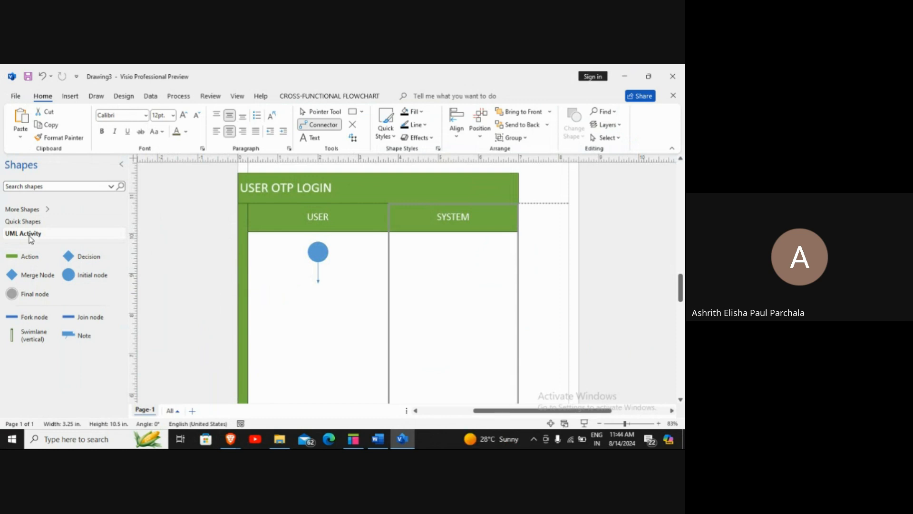
left_click(305, 219)
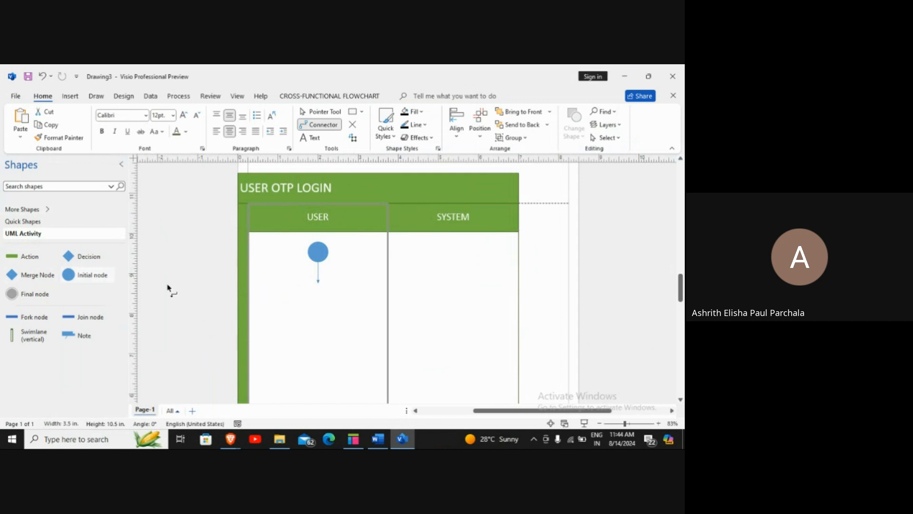
scroll(191, 288, "down", 1)
scroll(185, 285, "up", 3)
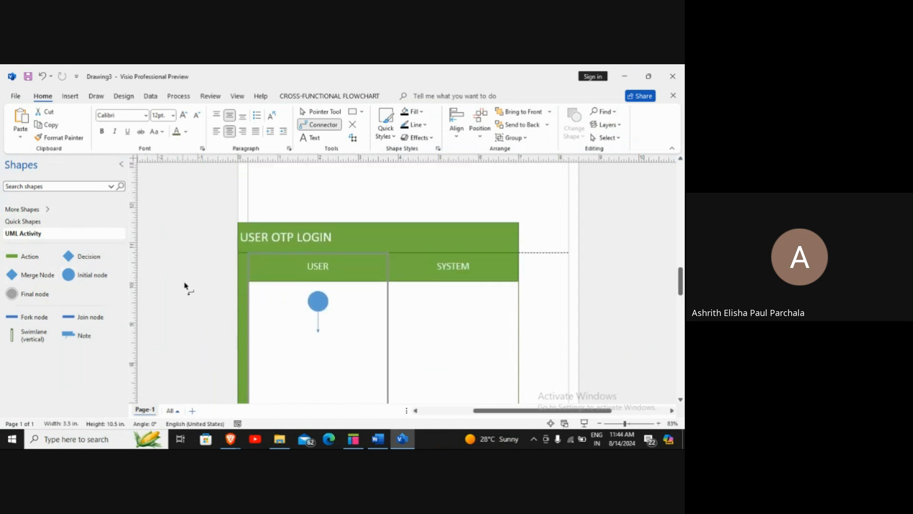
left_click(320, 318)
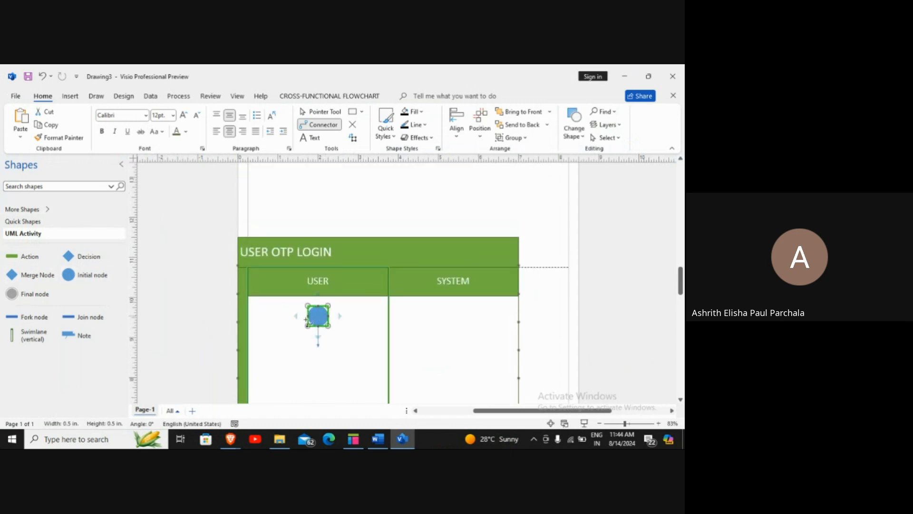
scroll(223, 309, "down", 1)
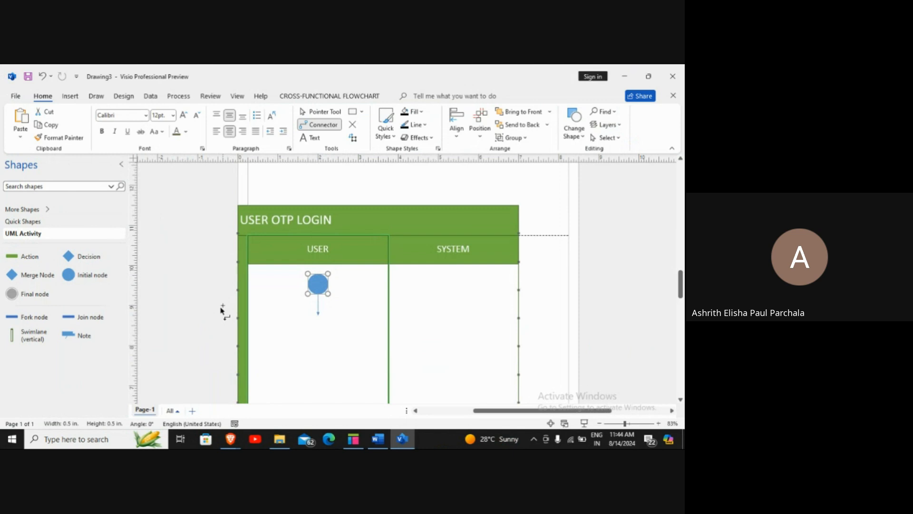
scroll(408, 326, "down", 2)
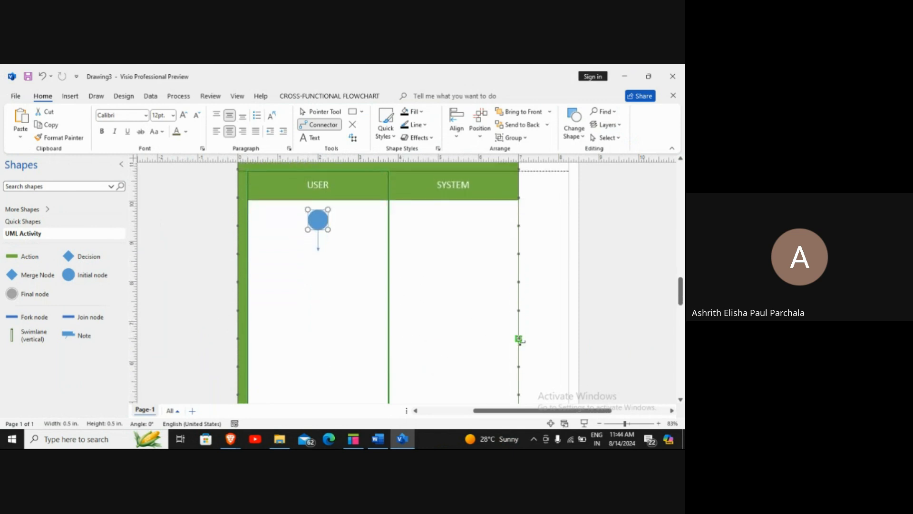
left_click(527, 336)
left_click(521, 336)
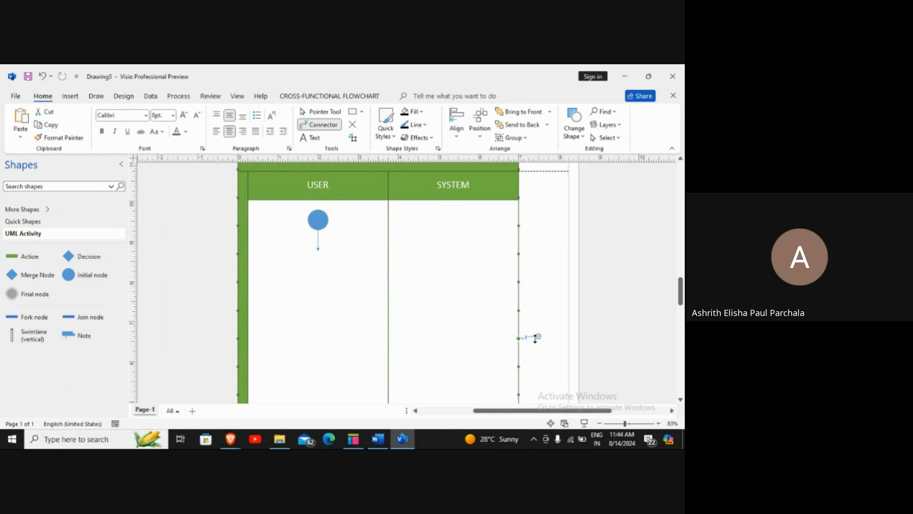
key("ctrl+z")
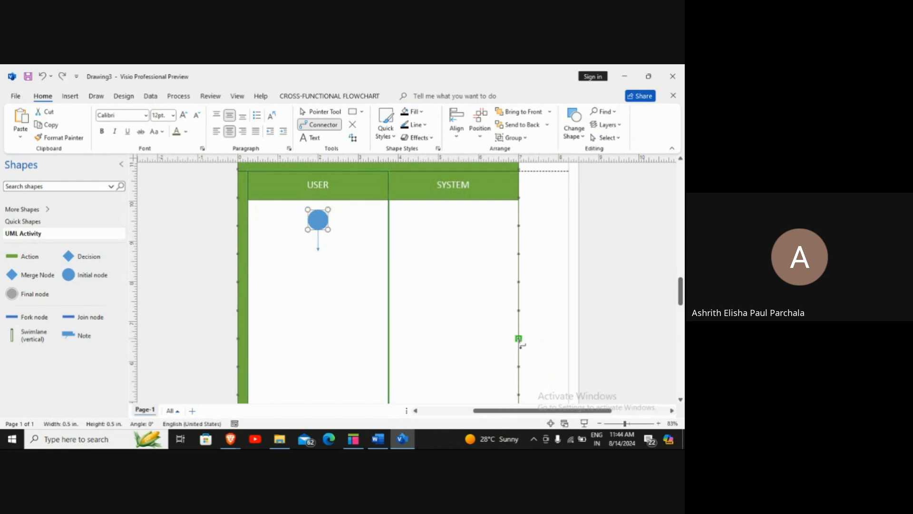
left_click(321, 112)
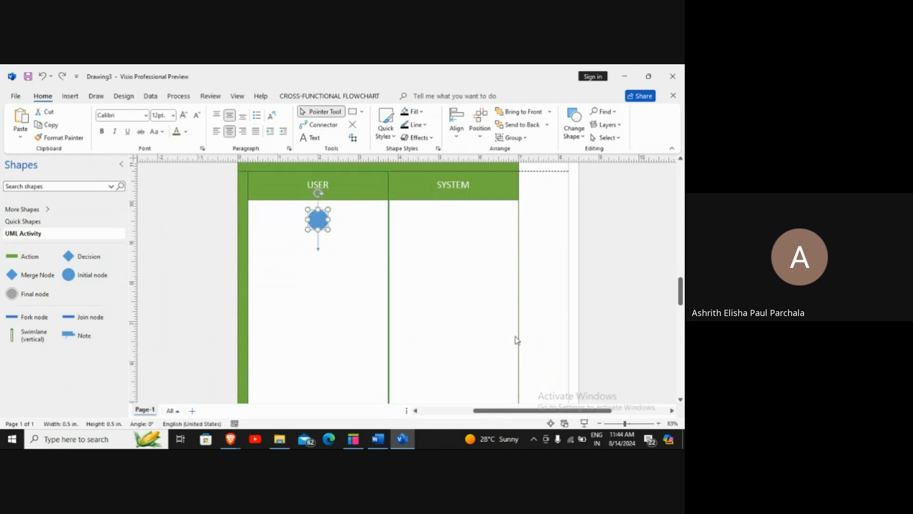
left_click_drag(518, 332, 552, 330)
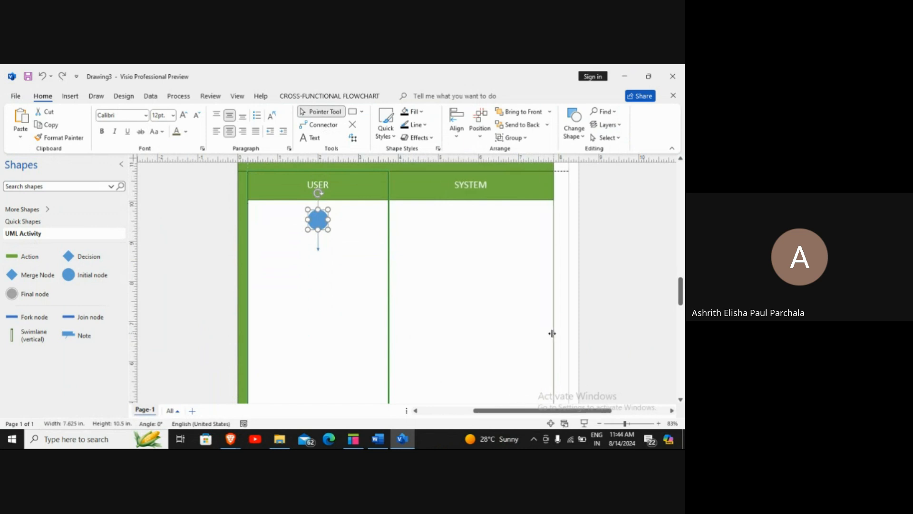
Add an Action shape below the initial node in the USER lane
scroll(600, 313, "down", 1)
scroll(597, 307, "up", 1)
scroll(592, 302, "down", 1)
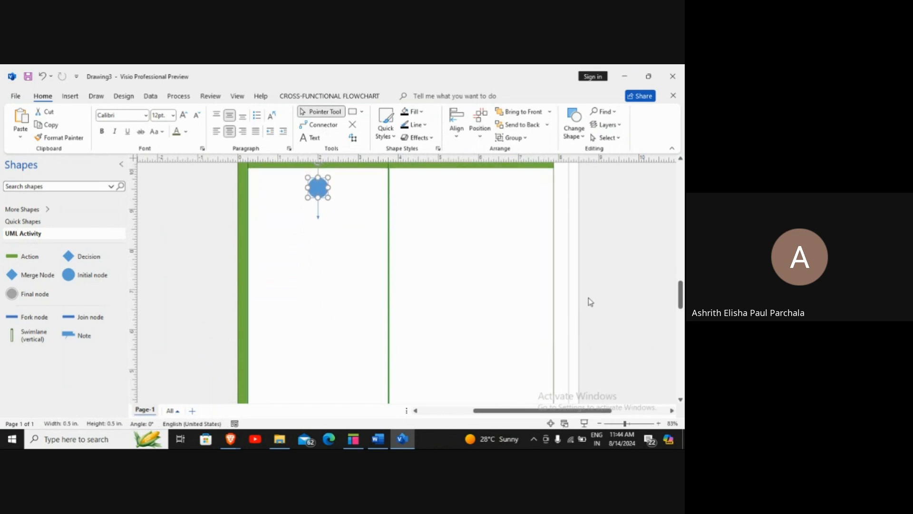
scroll(590, 302, "up", 3)
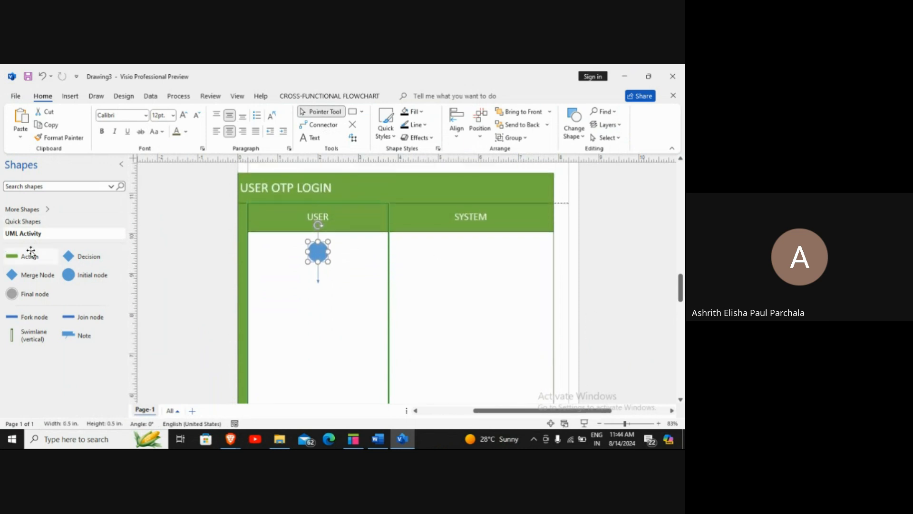
left_click_drag(27, 257, 322, 301)
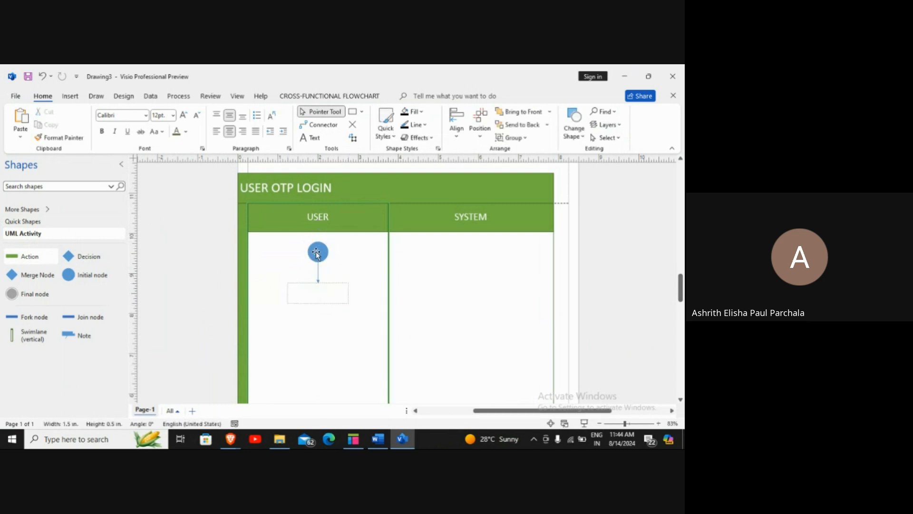
type("OPENS THE")
key("BackSpace")
key("BackSpace")
key("BackSpace")
Copy step 2 from Word and paste 'OPEN OTP LOGIN PAGE' into the USER-lane action
left_click(380, 435)
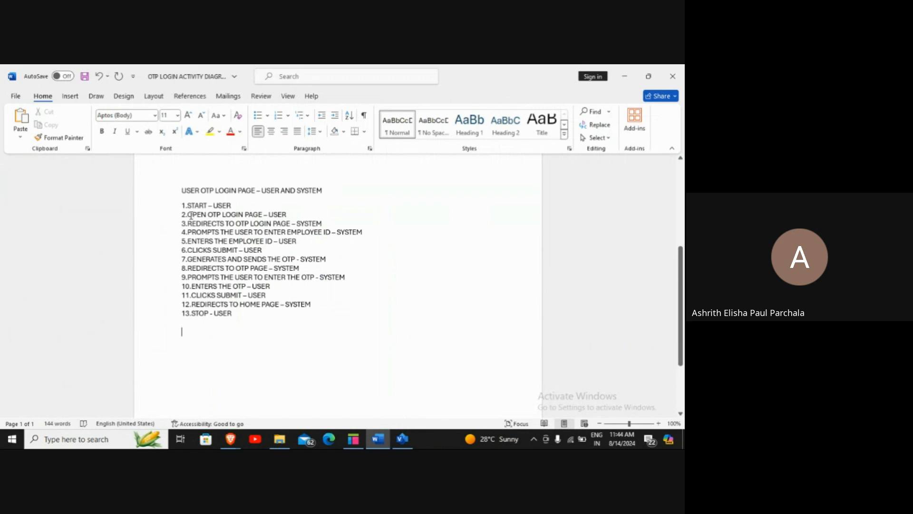
left_click_drag(190, 215, 263, 214)
right_click(255, 215)
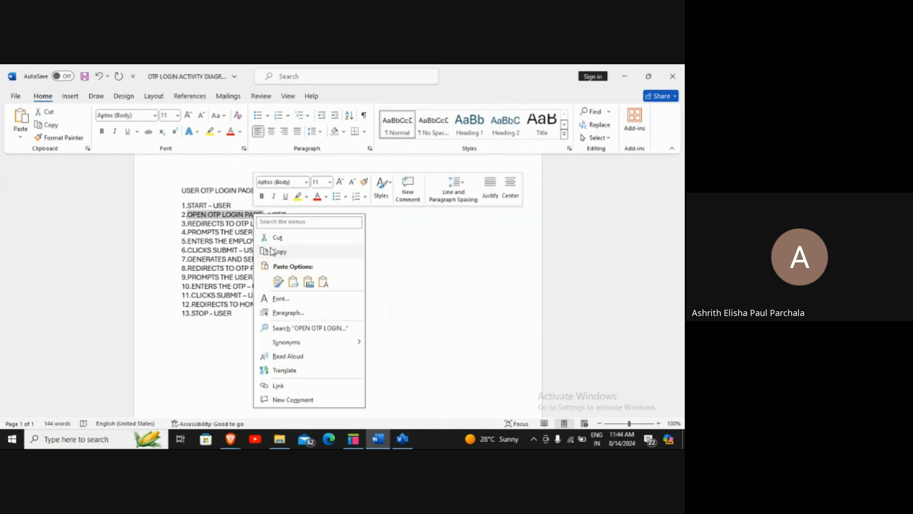
left_click(273, 251)
left_click(402, 438)
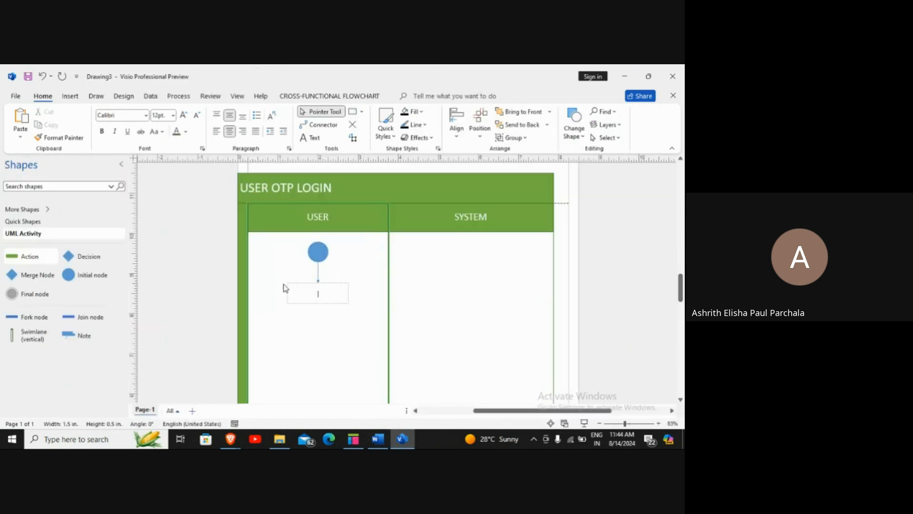
right_click(306, 302)
left_click(290, 294)
key("ctrl+v")
left_click(321, 338)
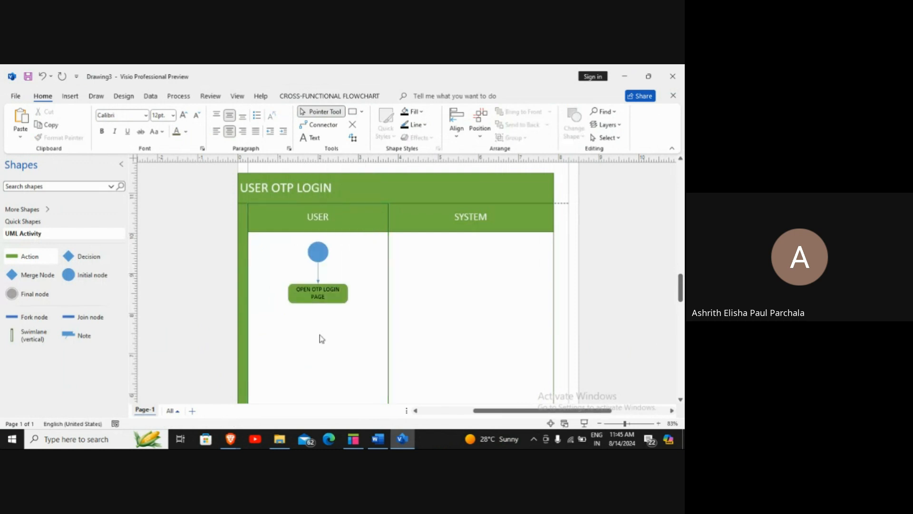
scroll(320, 338, "down", 3)
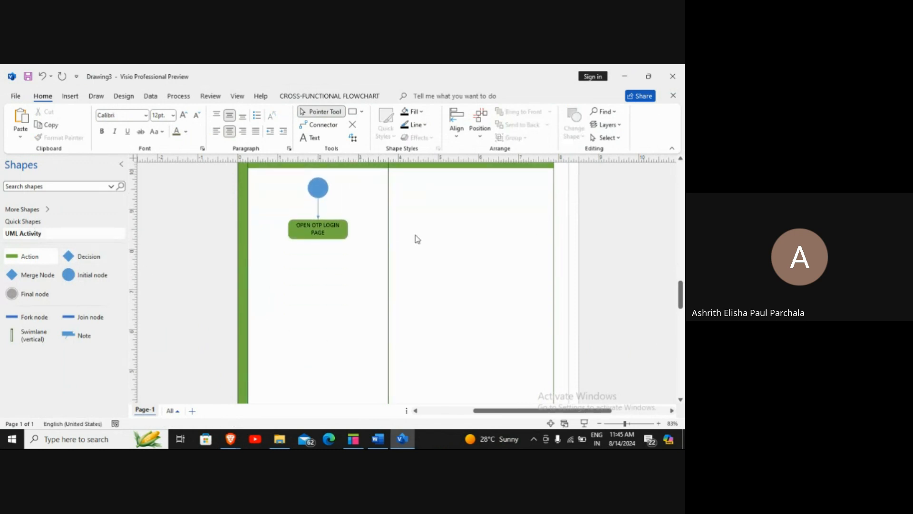
Add a SYSTEM-lane action labelled 'REDIRECTS TO OTP LOGIN PAGE', pasted from step 3
left_click(381, 438)
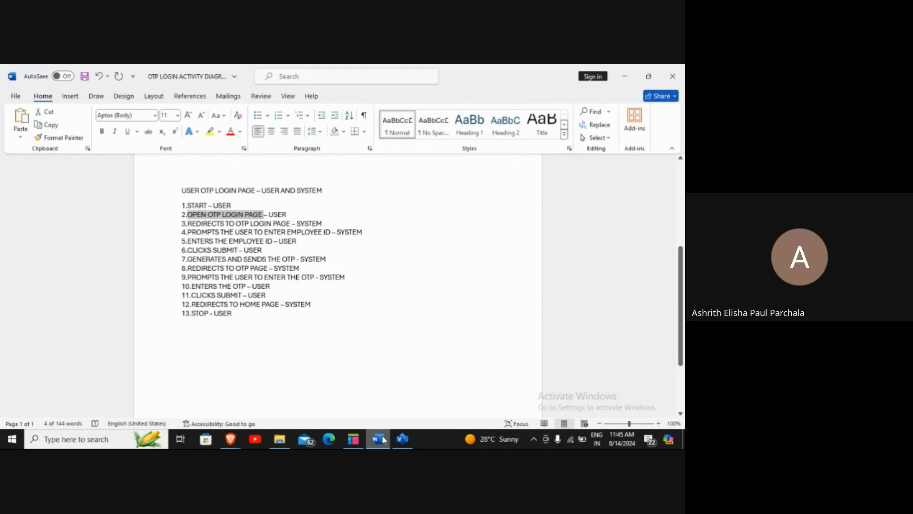
left_click(382, 437)
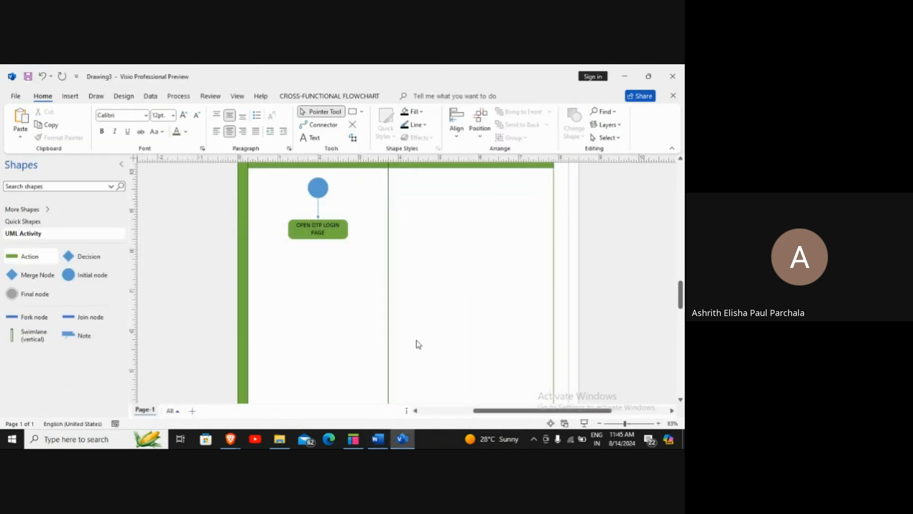
scroll(418, 338, "up", 3)
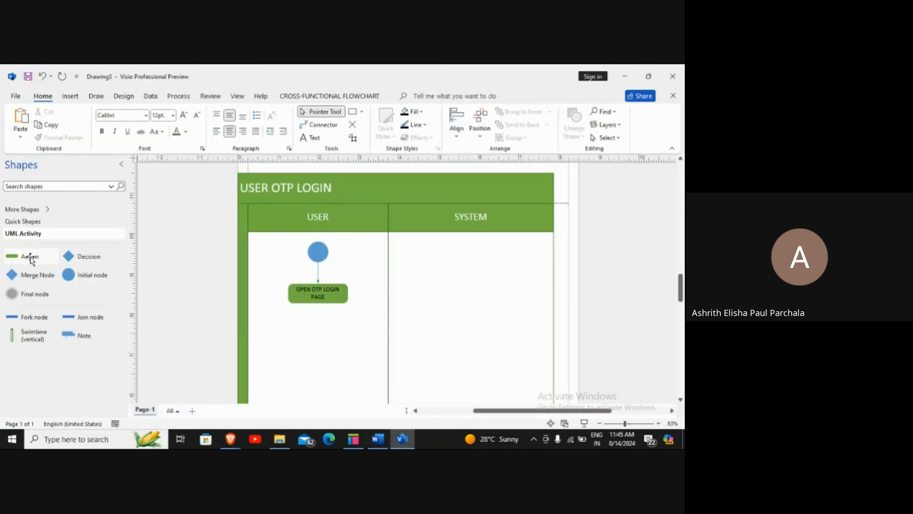
left_click_drag(28, 257, 479, 301)
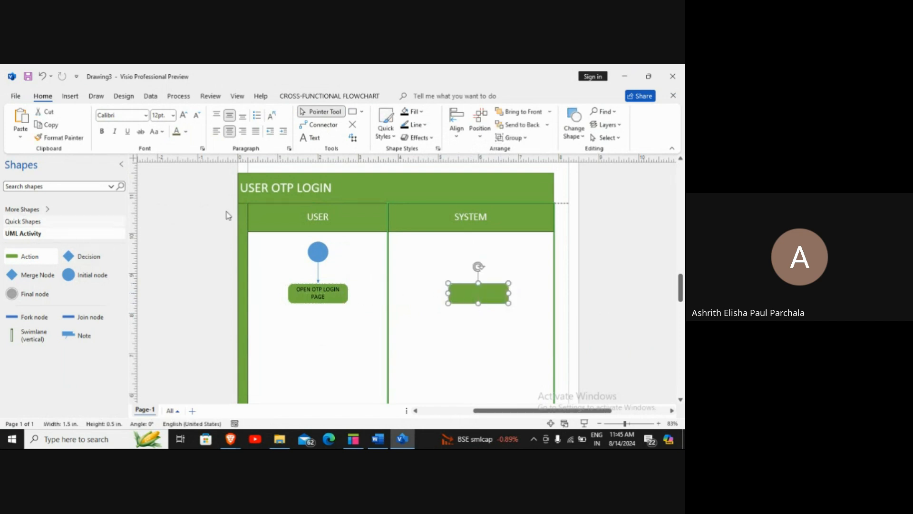
left_click(388, 440)
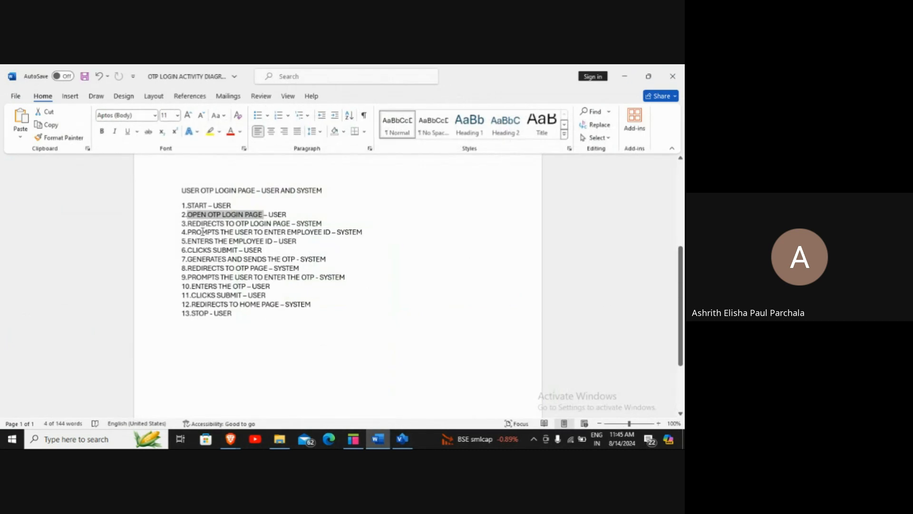
left_click_drag(188, 223, 287, 228)
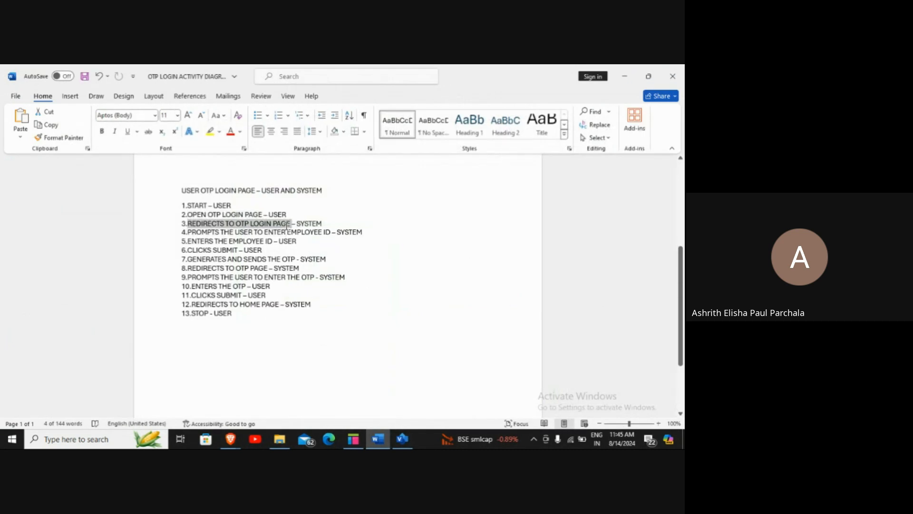
right_click(287, 228)
left_click(309, 264)
left_click(402, 438)
double_click(478, 293)
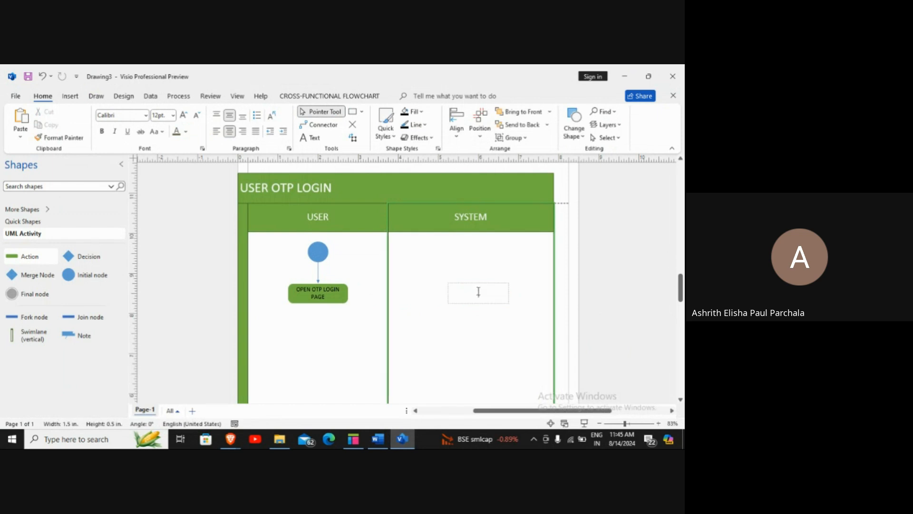
right_click(476, 292)
left_click(500, 179)
left_click(461, 343)
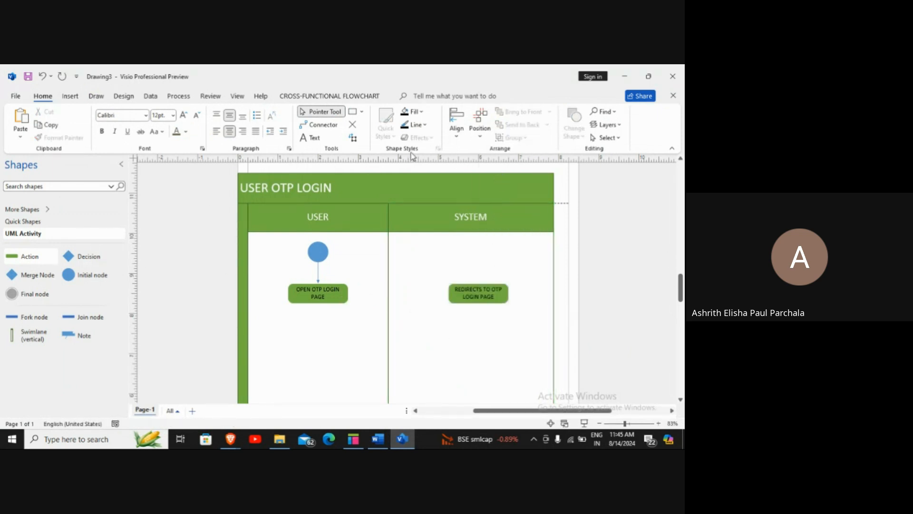
Connect OPEN OTP LOGIN PAGE to the redirect action and drop a new action below it
left_click(338, 126)
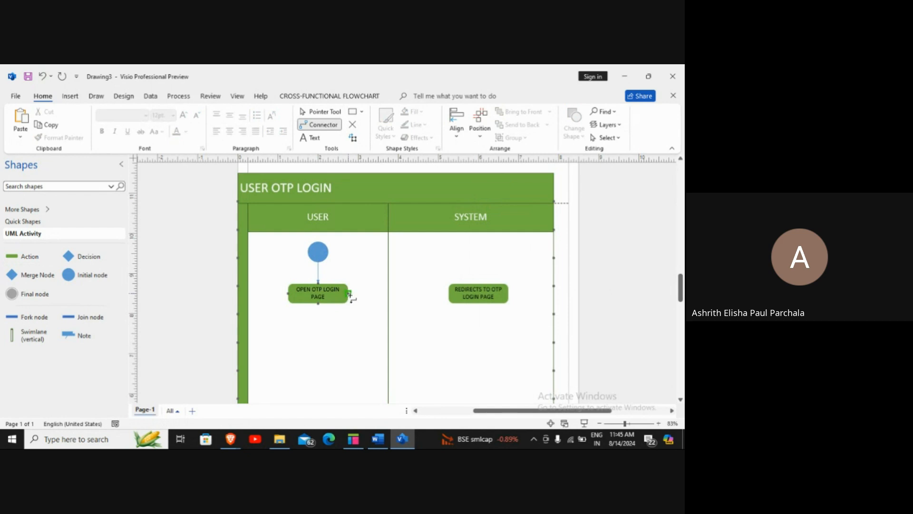
left_click_drag(447, 295, 447, 294)
scroll(488, 336, "down", 2)
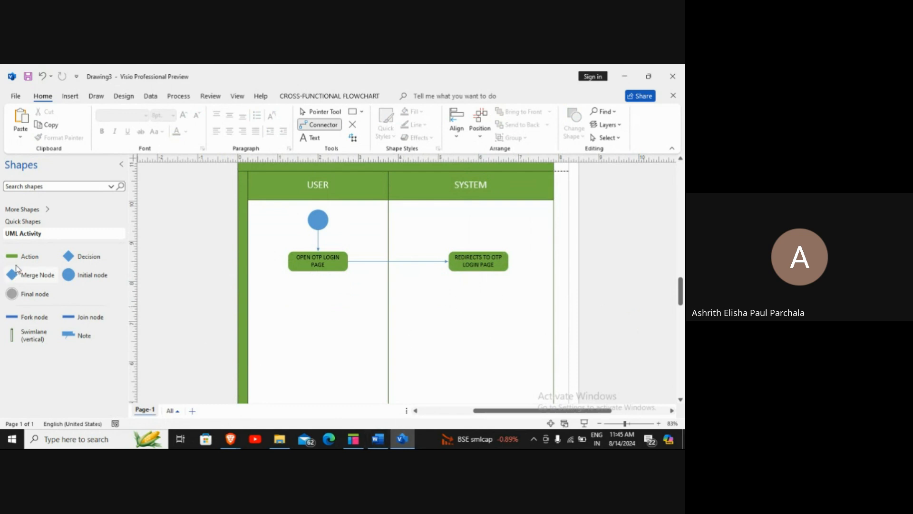
left_click_drag(27, 262, 317, 306)
Label the blank action with step 4's text, 'PROMPTS THE USER TO ENTER EMPLOYEE ID'
left_click(375, 439)
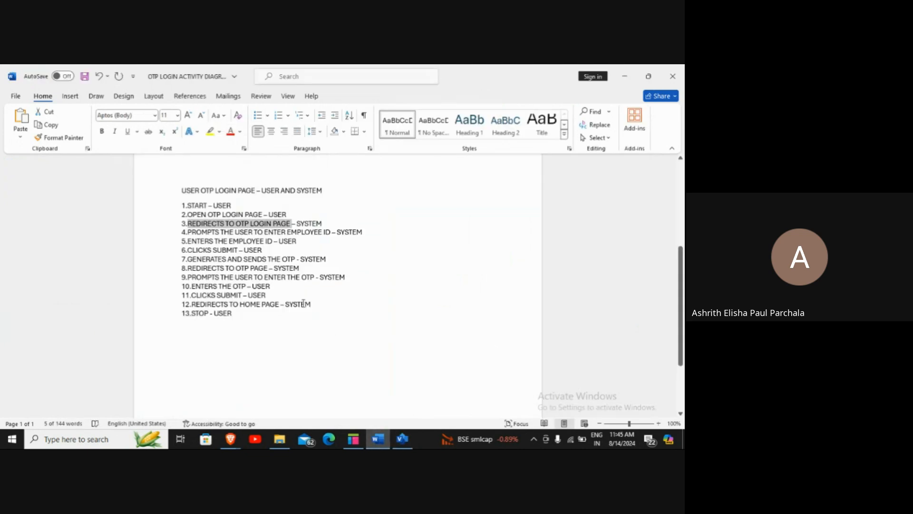
left_click_drag(187, 234, 320, 234)
right_click(330, 234)
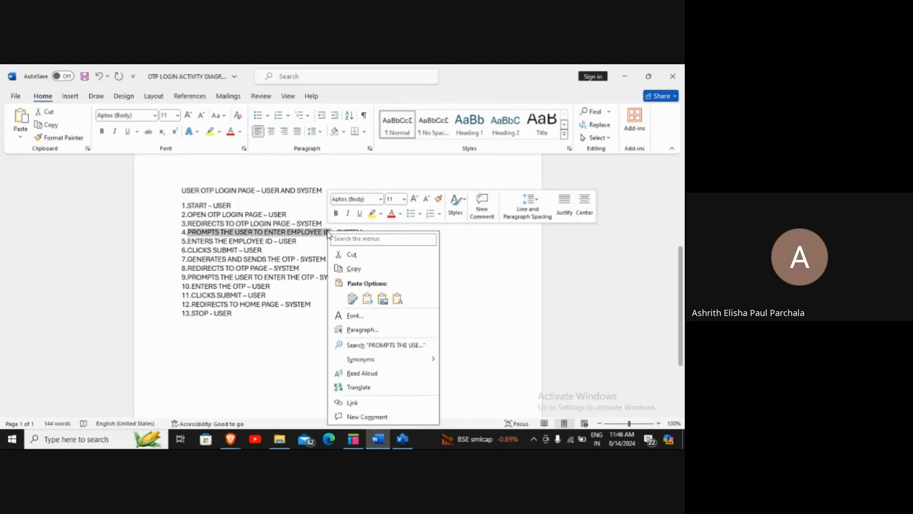
left_click(345, 267)
left_click(394, 439)
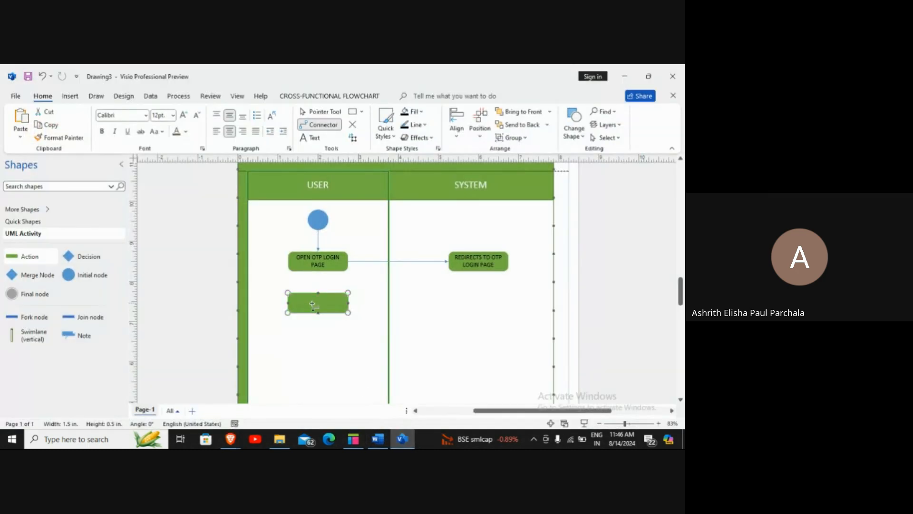
double_click(312, 303)
right_click(312, 303)
left_click(339, 191)
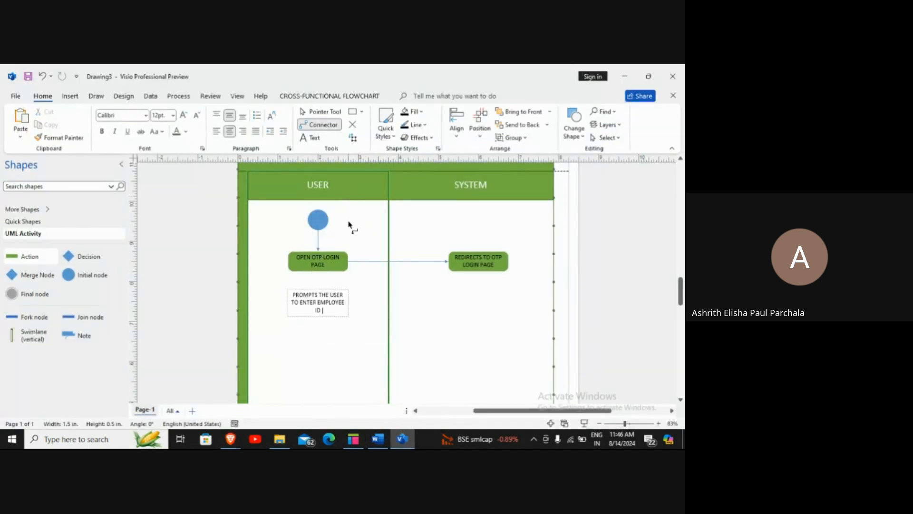
left_click(340, 356)
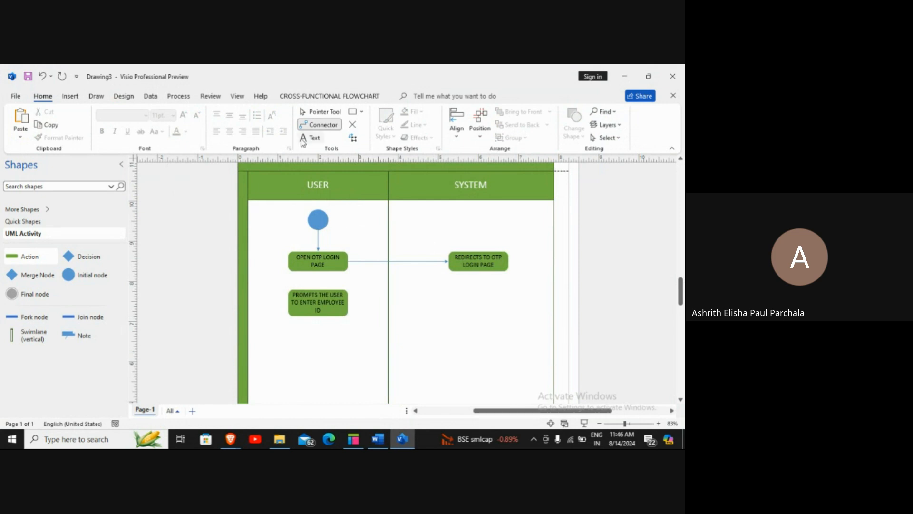
Move the prompt action under the redirect step in the SYSTEM lane and connect them
left_click_drag(479, 272, 319, 289)
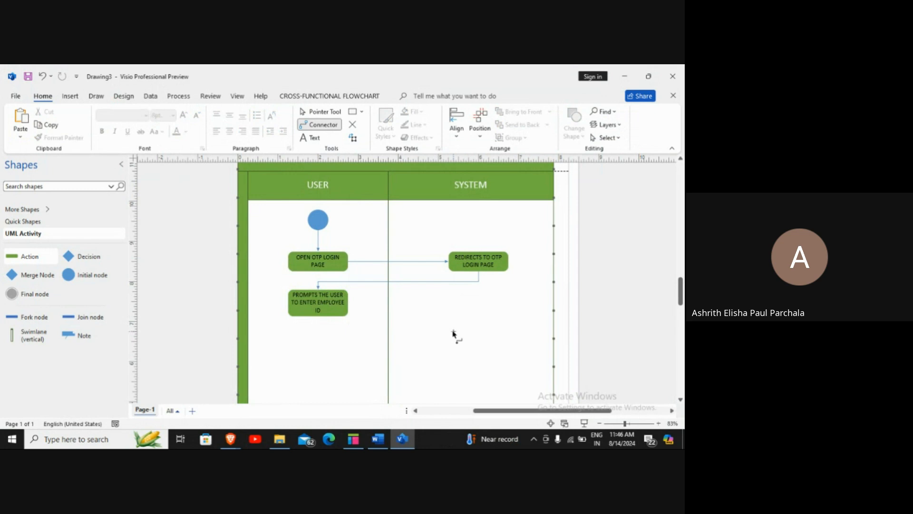
scroll(428, 338, "down", 3)
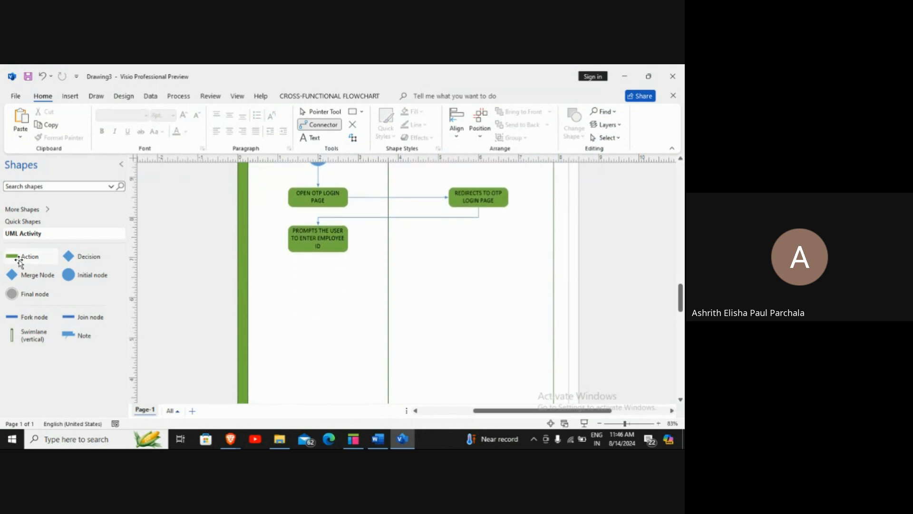
left_click_drag(349, 238, 474, 243)
key("ctrl+z")
key("ctrl+z")
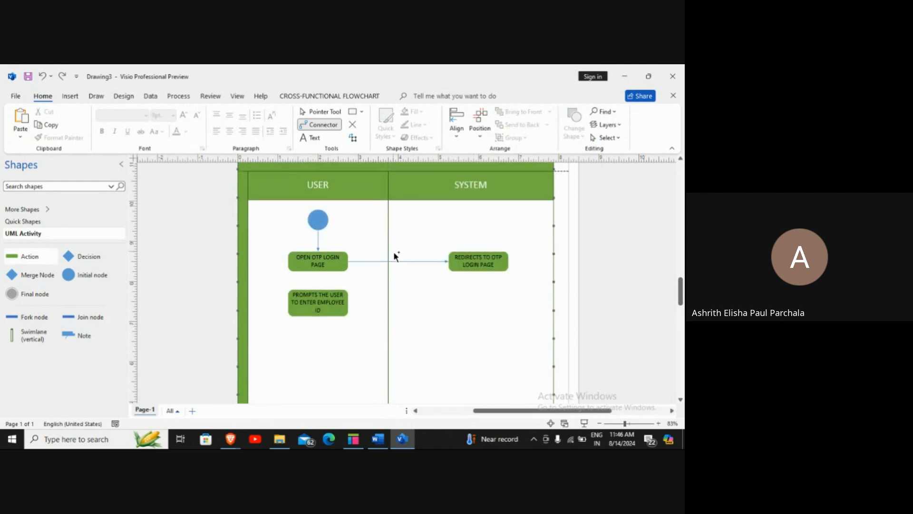
left_click(306, 297)
key("Delete")
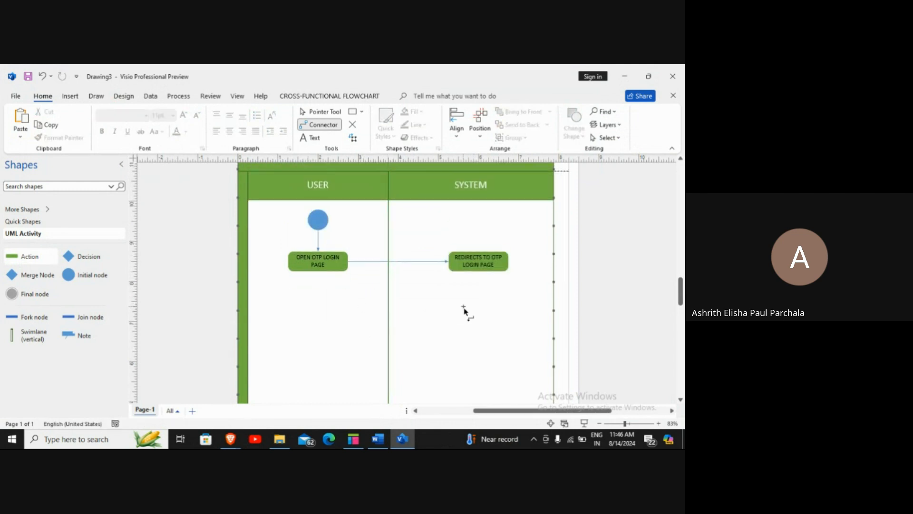
key("ctrl+z")
left_click_drag(464, 310, 496, 298)
left_click(315, 111)
left_click(528, 277)
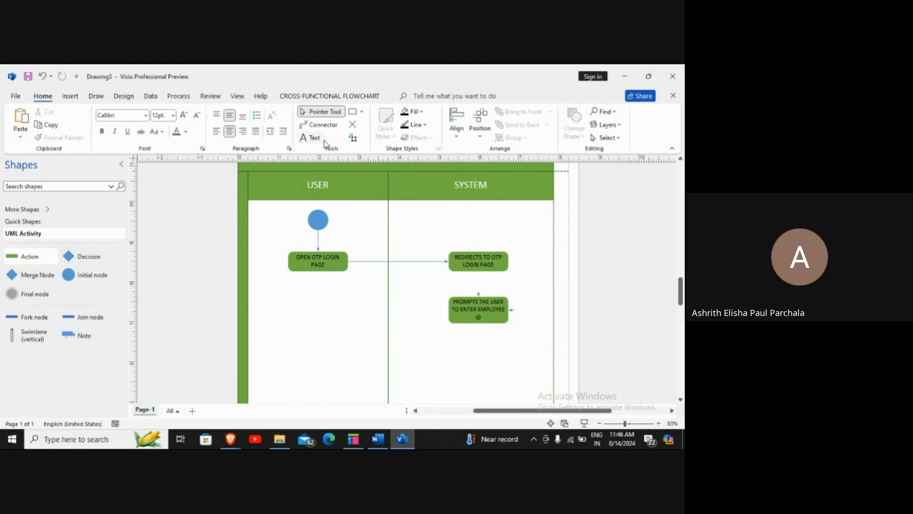
left_click(330, 127)
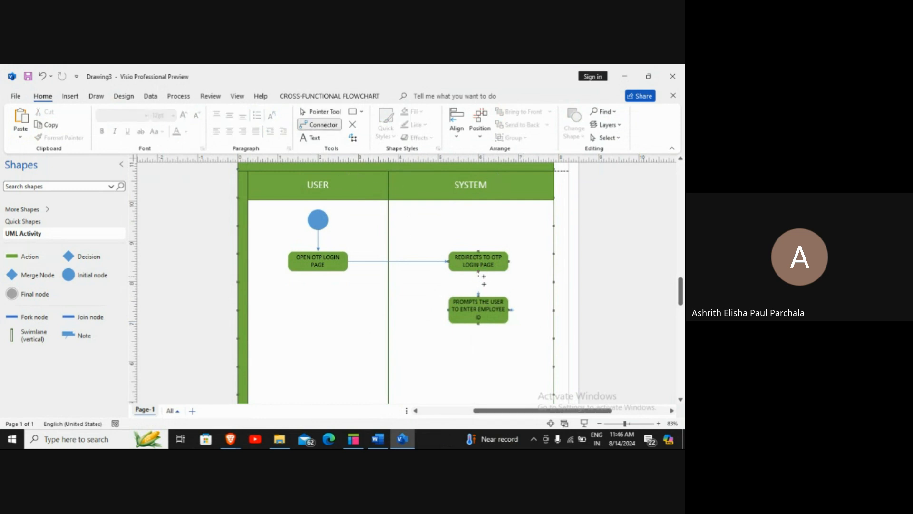
left_click_drag(483, 284, 480, 298)
scroll(492, 357, "down", 1)
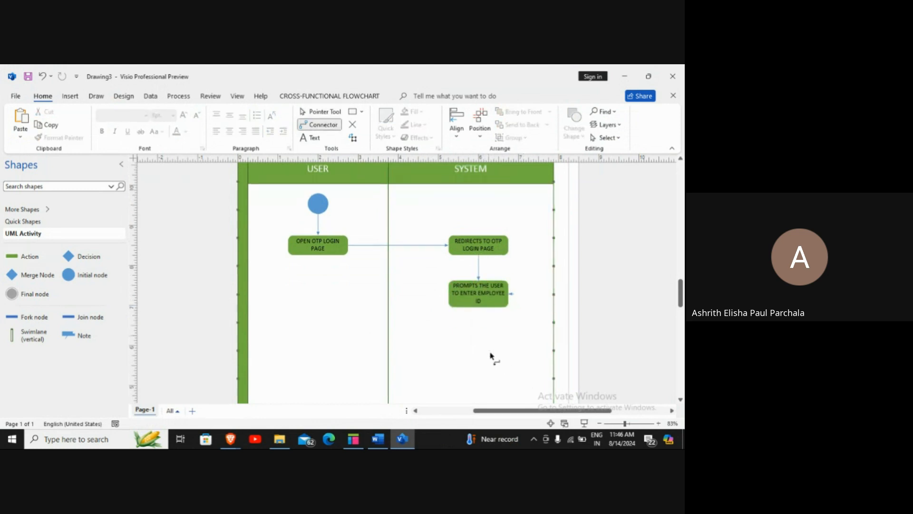
scroll(490, 354, "down", 3)
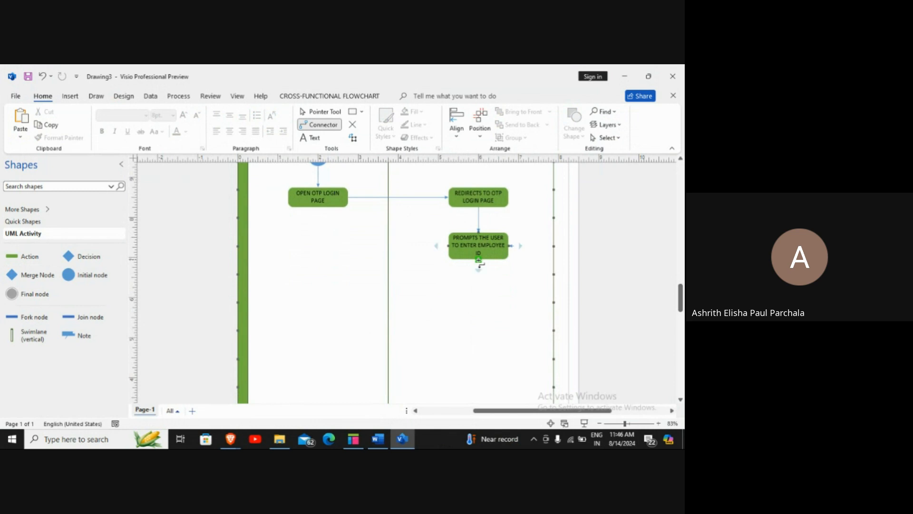
Add a USER-lane action 'ENTERS EMP ID' and connect the employee ID prompt to it
left_click_drag(43, 259, 323, 275)
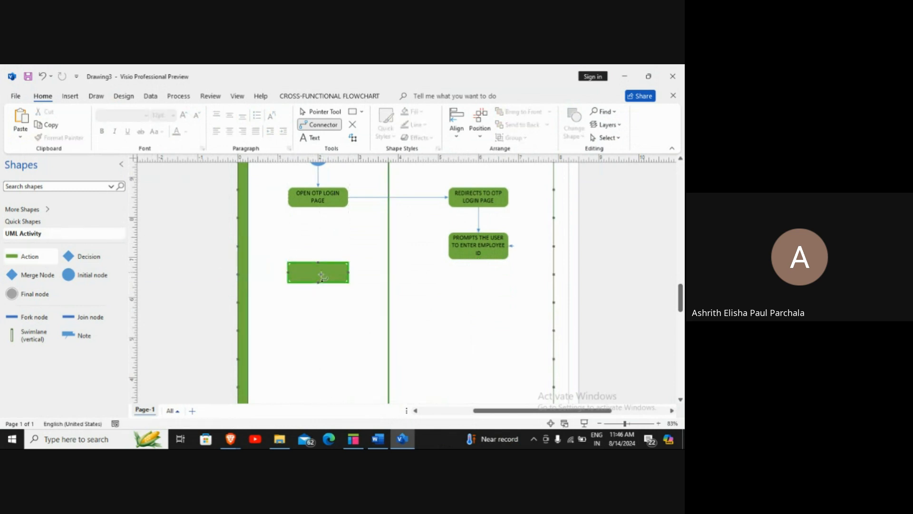
double_click(322, 274)
type("ENTERS")
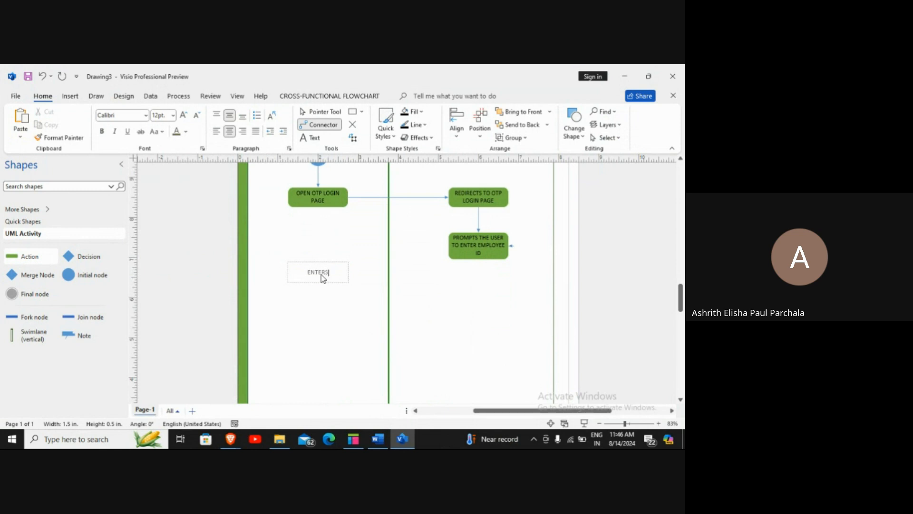
type(" EMP ID")
left_click(480, 259)
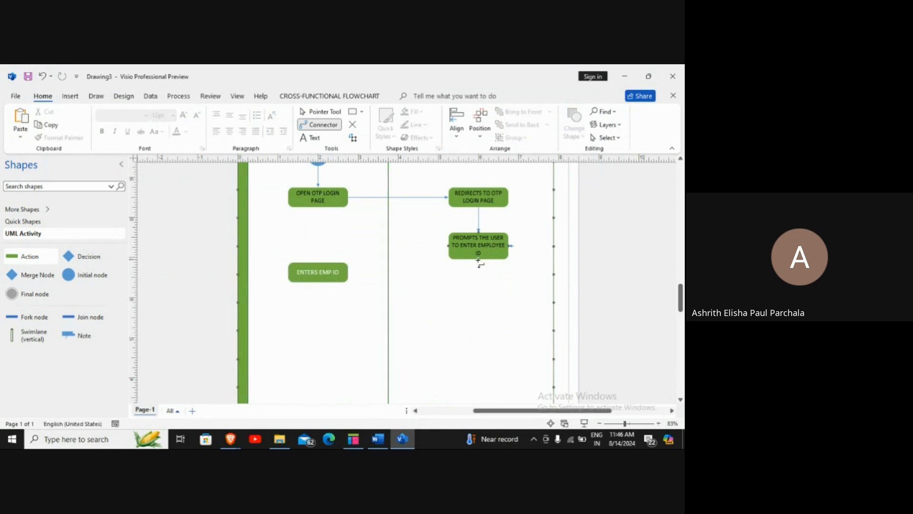
left_click_drag(479, 260, 318, 261)
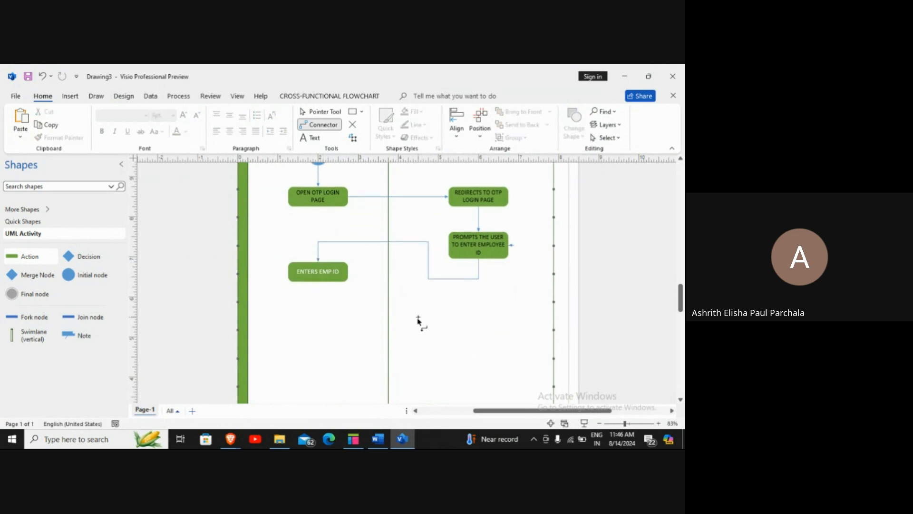
Add a connected 'CLICKS SUBMIT' action below ENTERS EMP ID, then drop a blank SYSTEM-lane action
scroll(418, 317, "down", 2)
left_click_drag(21, 258, 317, 254)
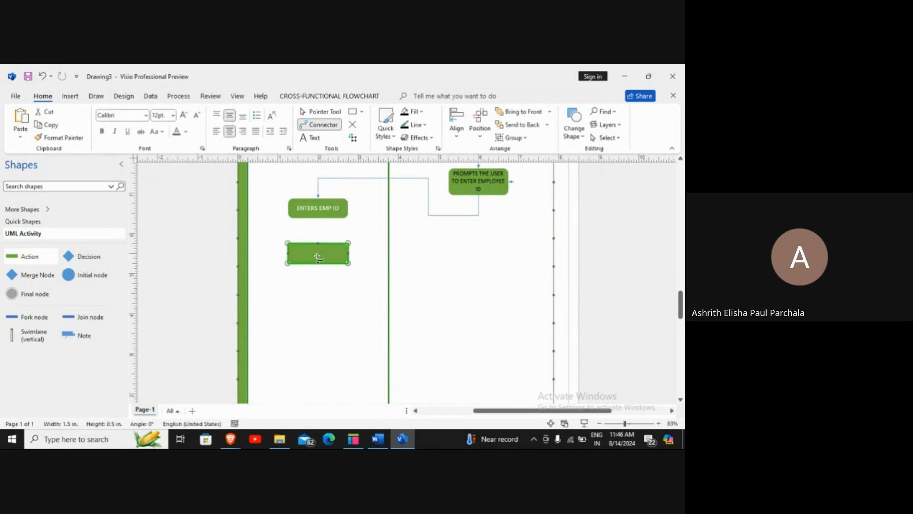
double_click(318, 254)
type("CLICK")
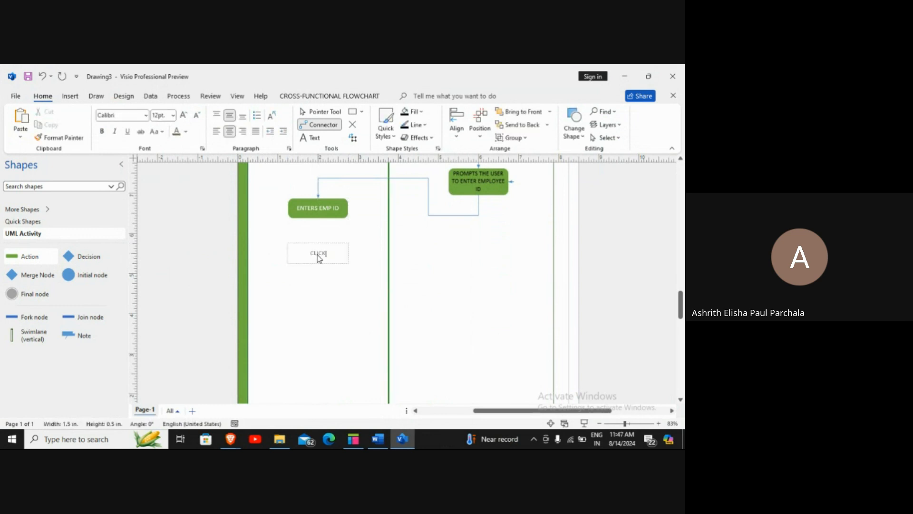
type("S SUBMIT")
left_click(428, 264)
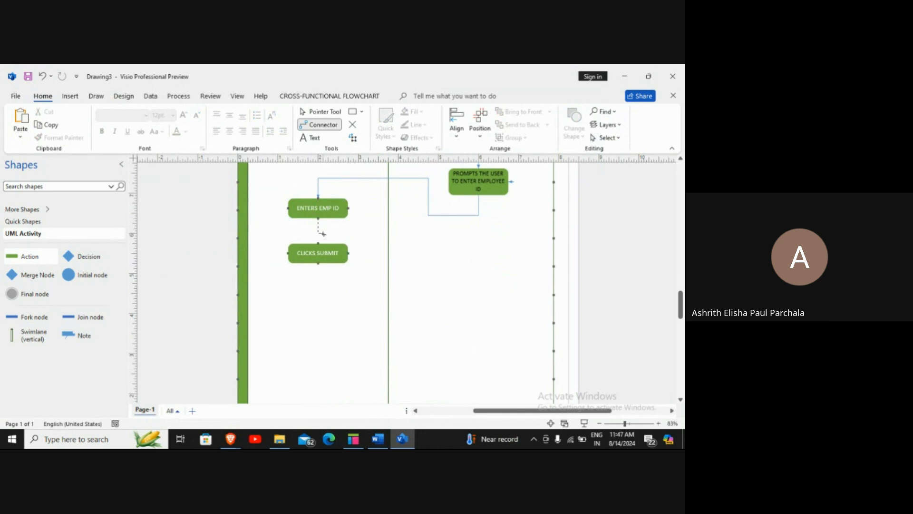
left_click_drag(323, 234, 318, 245)
mouse_move(23, 257)
left_mouse_down()
mouse_move(455, 265)
mouse_move(465, 252)
mouse_move(477, 262)
left_mouse_up()
Label the SYSTEM action 'GENERATES AND SENDS OTP' and connect CLICKS SUBMIT to it
double_click(478, 258)
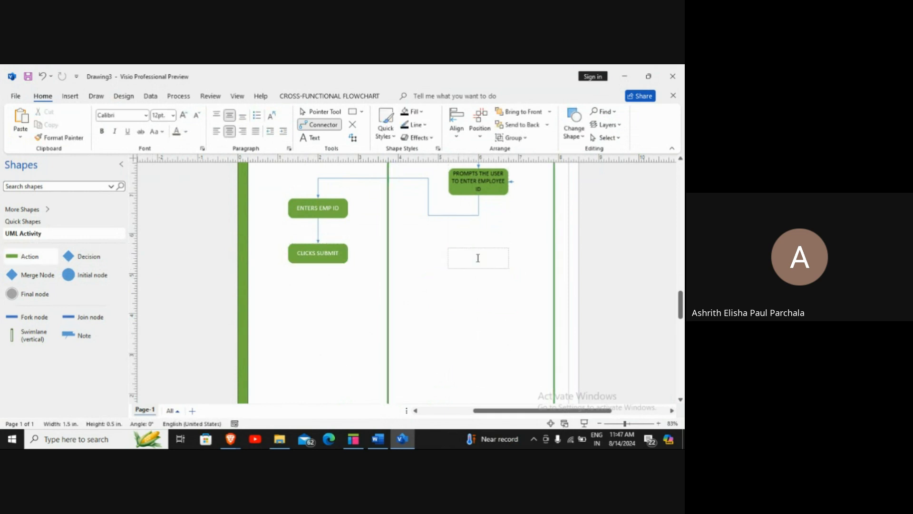
type("GENERATES ")
type("N")
type("ND SENDS OTP")
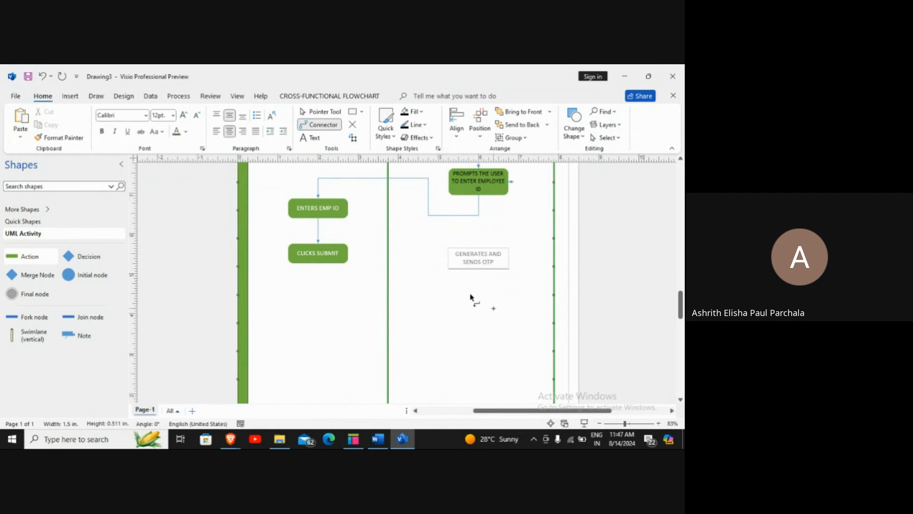
left_click(435, 320)
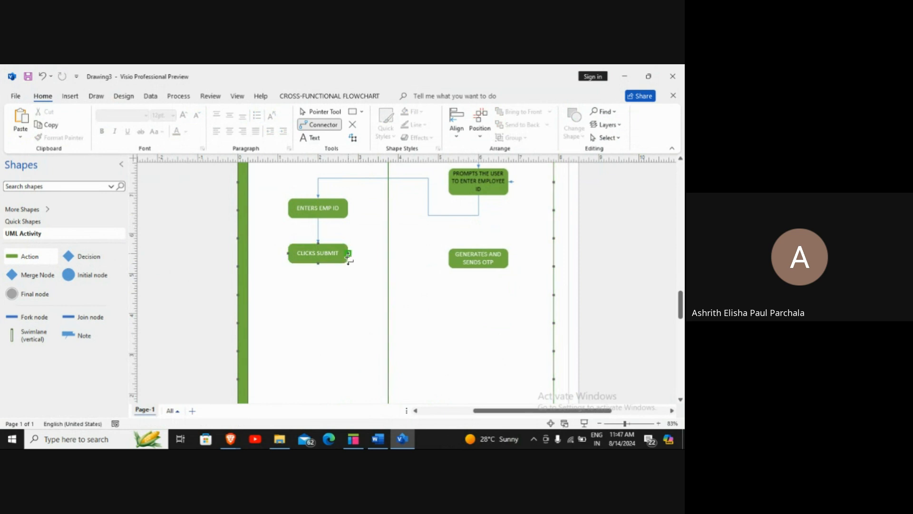
left_click_drag(402, 259, 451, 258)
Add a connected action below GENERATES AND SENDS OTP
mouse_move(479, 268)
left_mouse_down()
mouse_move(476, 292)
mouse_move(408, 310)
mouse_move(358, 303)
mouse_move(469, 301)
mouse_move(481, 292)
mouse_move(478, 270)
left_mouse_up()
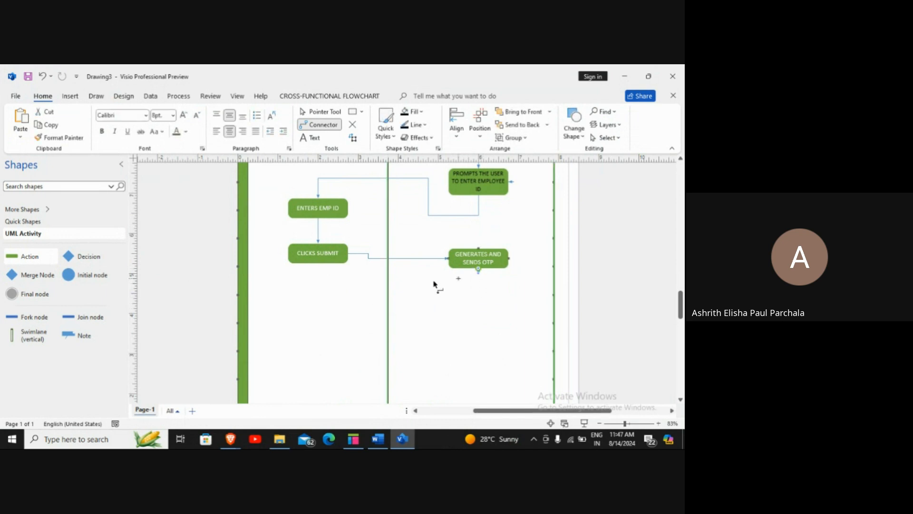
left_click_drag(35, 261, 481, 291)
double_click(480, 291)
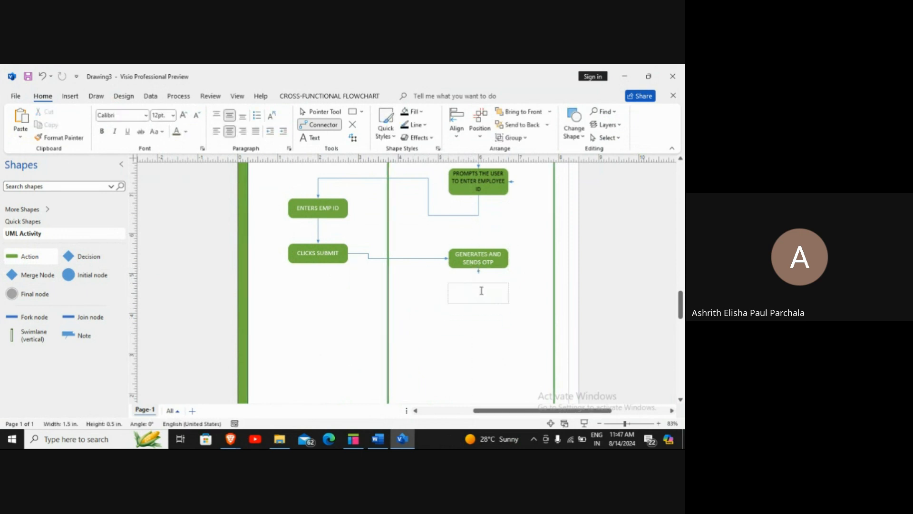
Label the new action 'REDIRECTS TO OTP PAGE' and connect GENERATES AND SENDS OTP to it
type("REDIRECTS TO OTP PAGE")
left_click(540, 316)
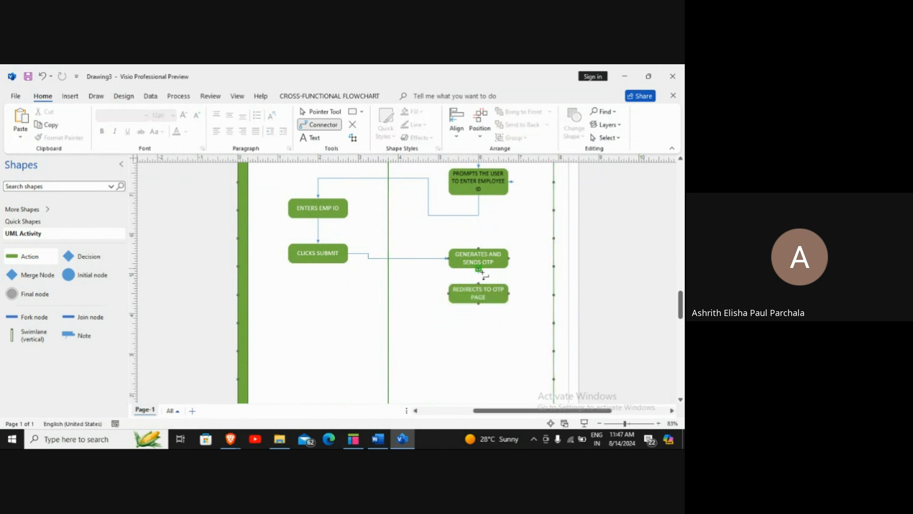
mouse_move(480, 279)
left_click_drag(480, 279, 479, 284)
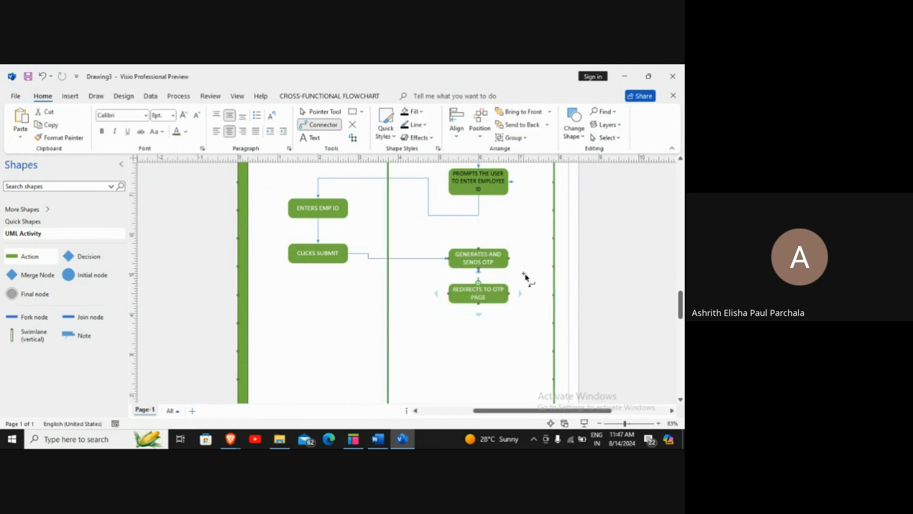
Delete the stray and looping connectors between the two SYSTEM-lane actions
left_click(525, 276)
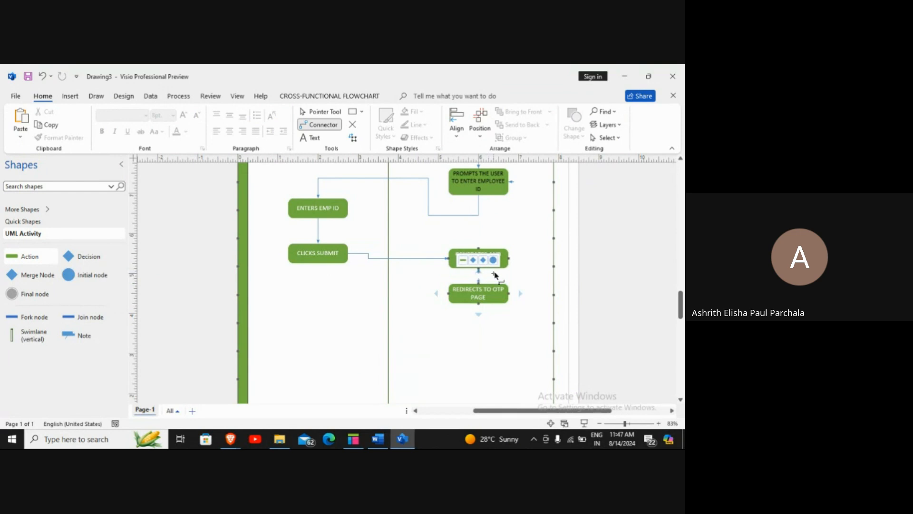
left_click(479, 276)
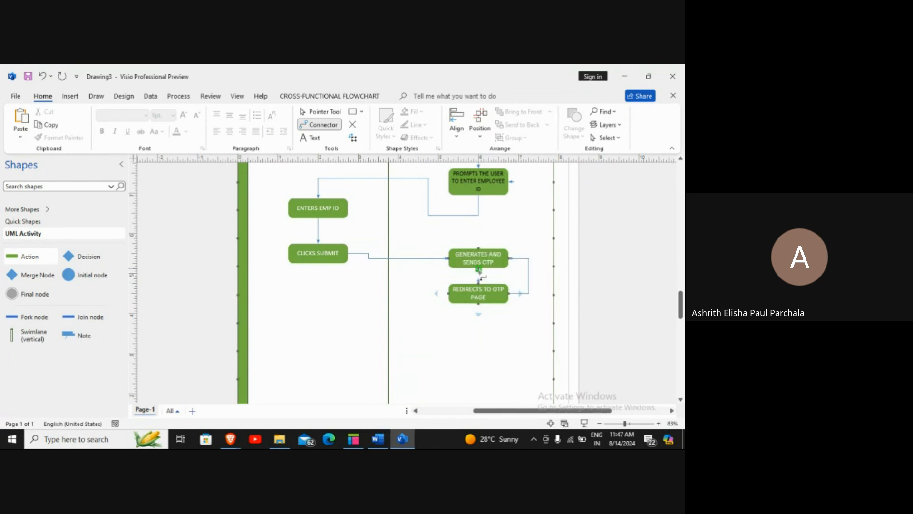
left_click(493, 299)
left_click(478, 274)
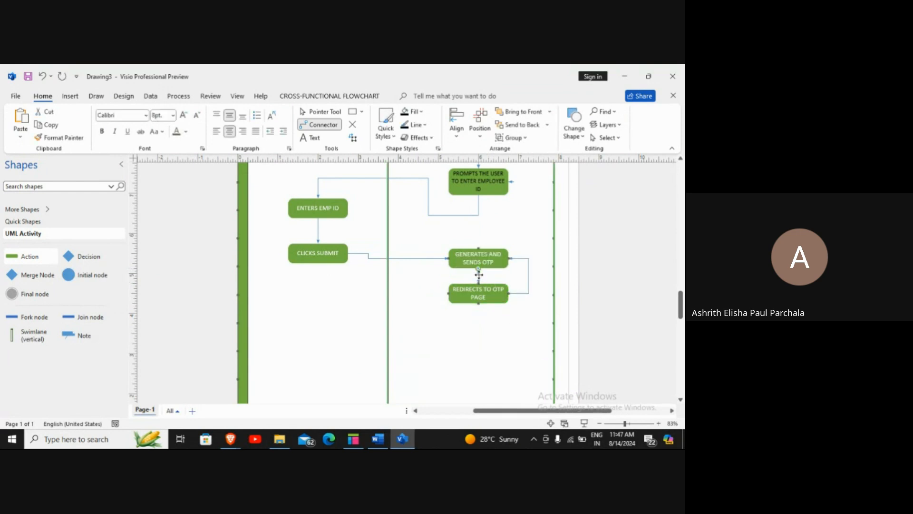
key("Delete")
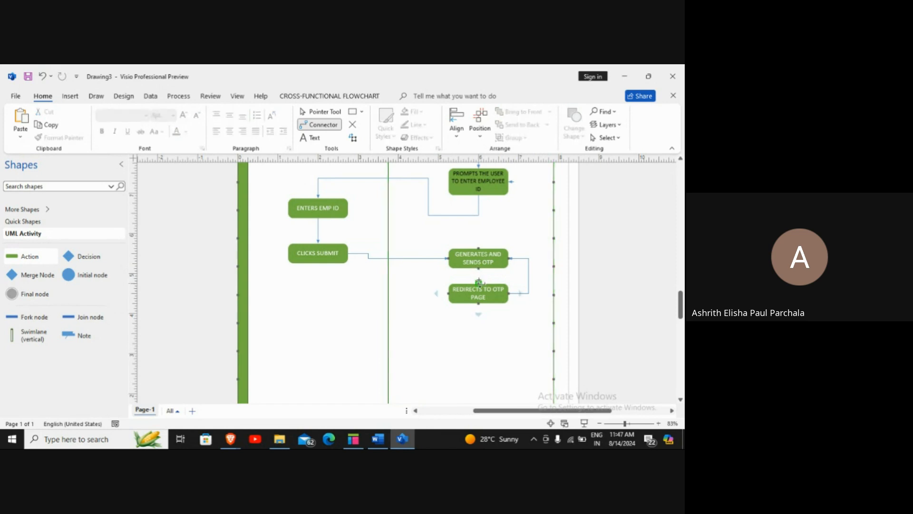
key("Delete")
left_click_drag(479, 282, 479, 279)
key("Delete")
mouse_move(479, 276)
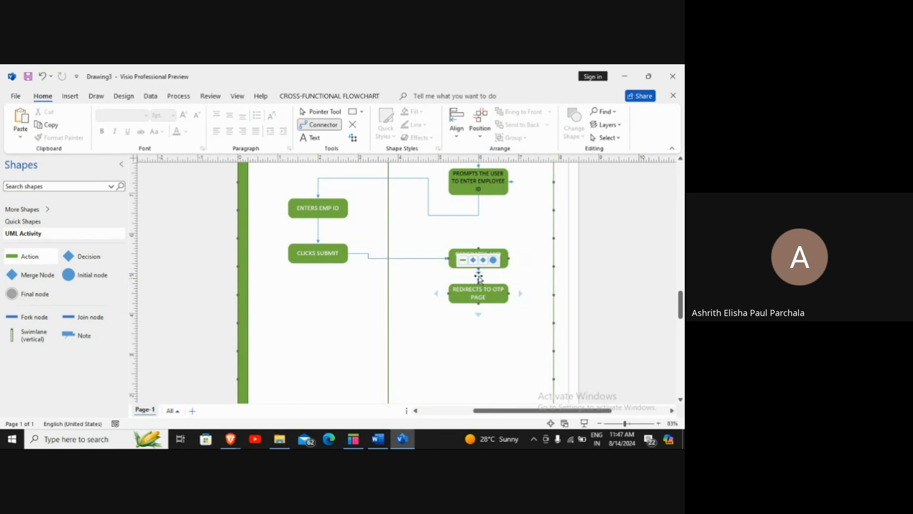
left_click_drag(479, 284, 479, 279)
key("Delete")
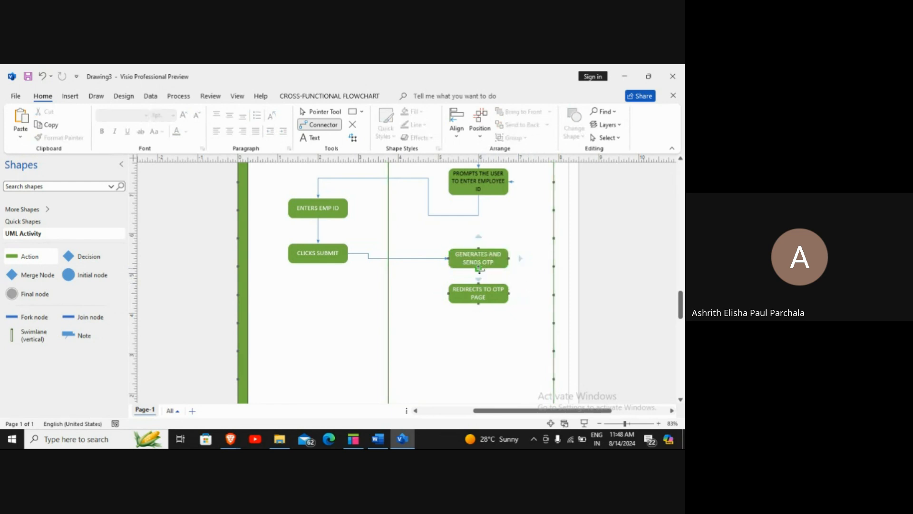
Add an action labelled 'PROMPTS TO ENTER OTP' below REDIRECTS TO OTP PAGE in the system lane
scroll(470, 336, "down", 3)
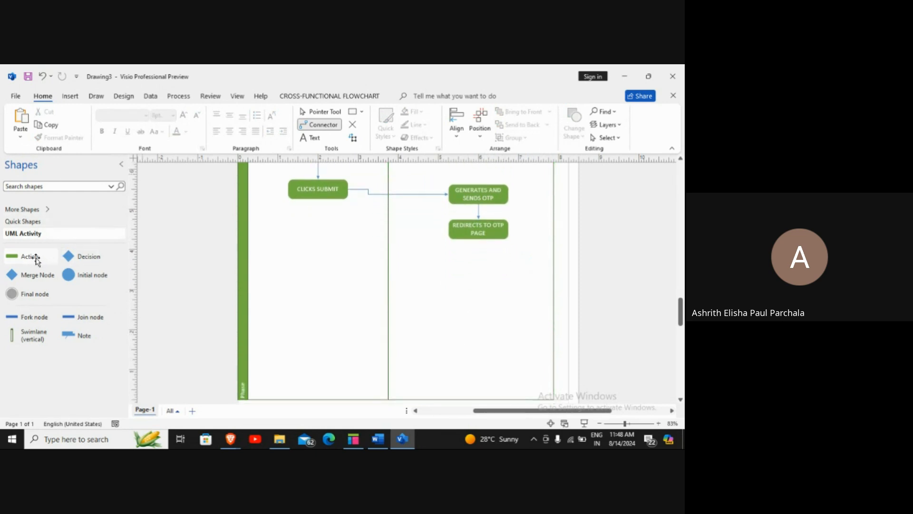
left_click_drag(34, 256, 484, 267)
double_click(483, 265)
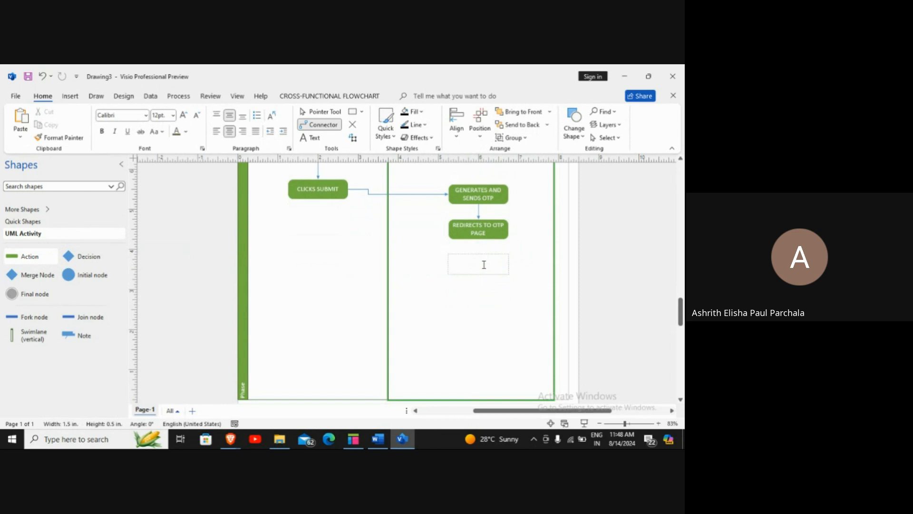
type("PROMPTS TO ENTER OTP")
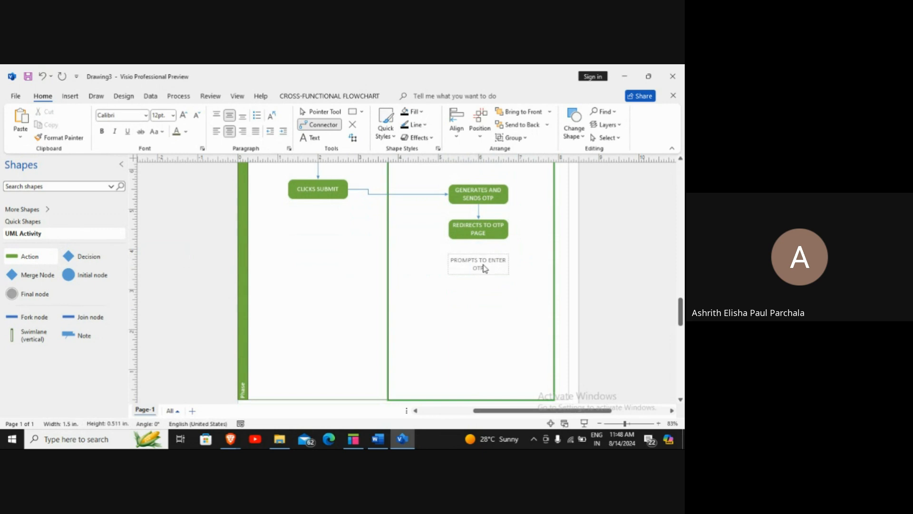
left_click(473, 297)
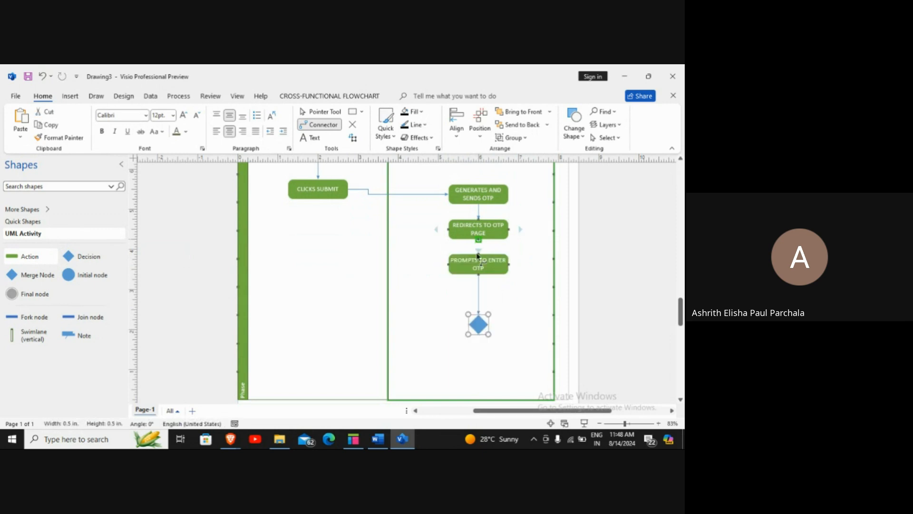
Connect REDIRECTS TO OTP PAGE to PROMPTS TO ENTER OTP and place a blank action in the user lane
key("ctrl+z")
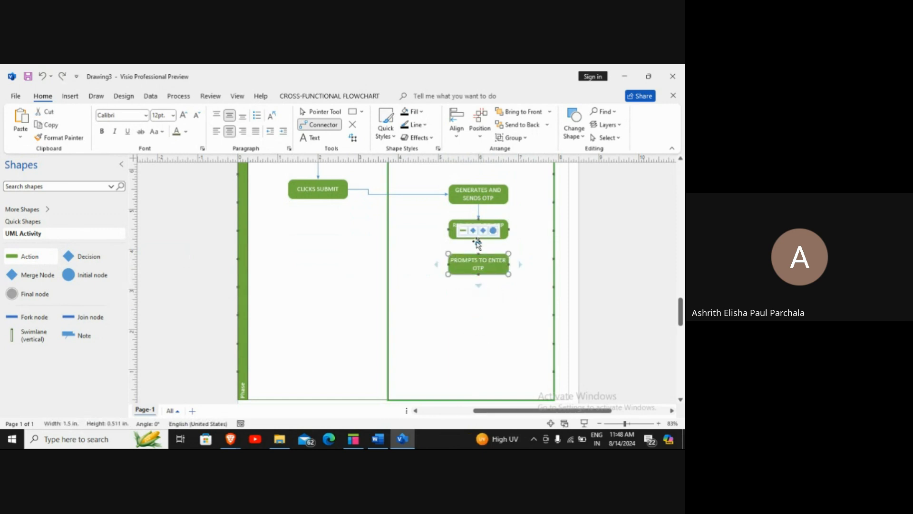
left_click_drag(478, 239, 478, 254)
left_click(533, 242)
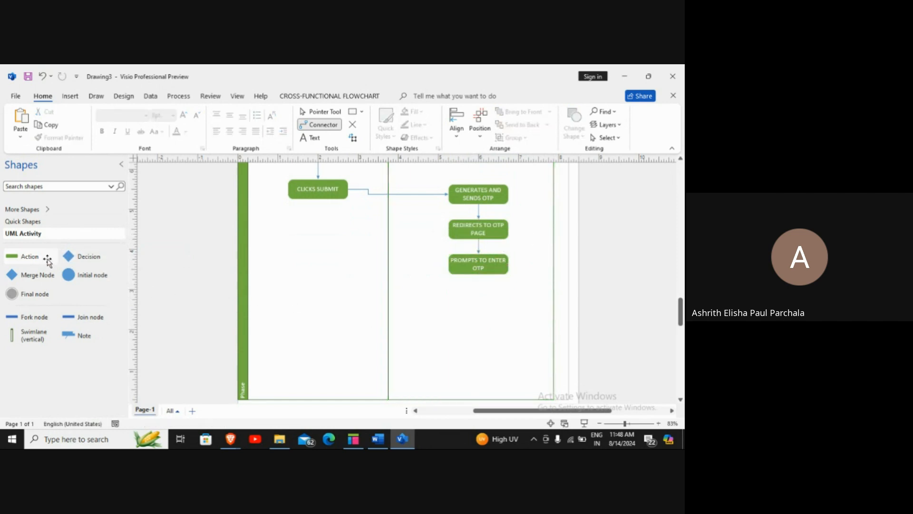
left_click_drag(47, 259, 321, 267)
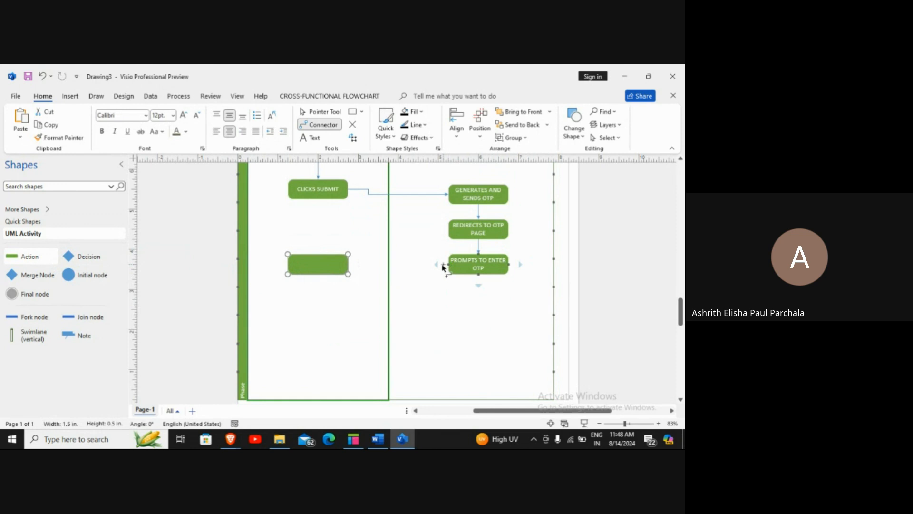
Connect PROMPTS TO ENTER OTP to the new user-lane action and label it 'ENTERS OTP'
left_click_drag(447, 265, 315, 251)
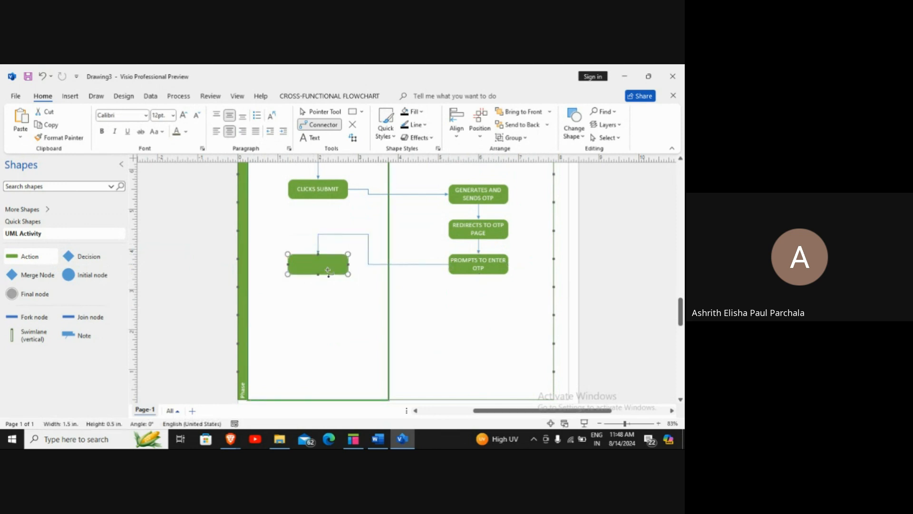
double_click(328, 270)
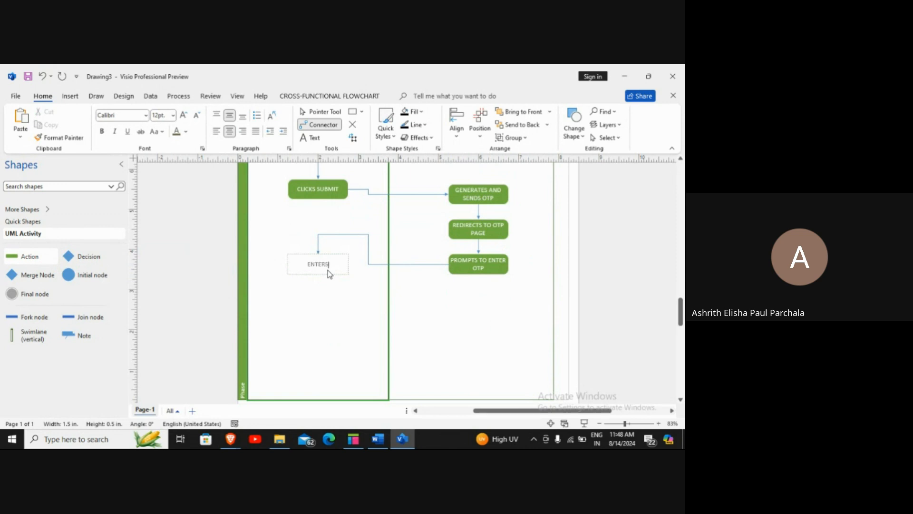
type("ENTERS OTP")
left_click(327, 298)
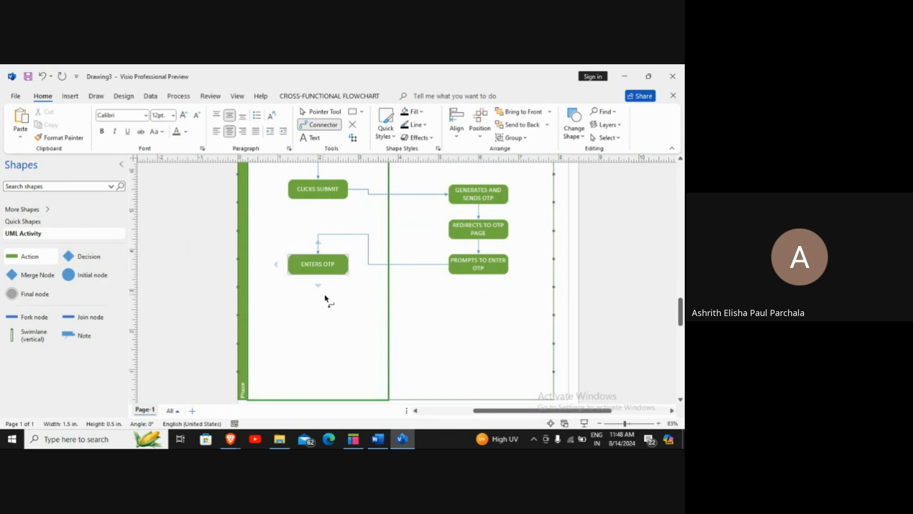
Add a 'CLICKS SUBMMIT' action below ENTERS OTP and connect ENTERS OTP down to it
left_click_drag(42, 260, 322, 310)
double_click(322, 310)
type("C")
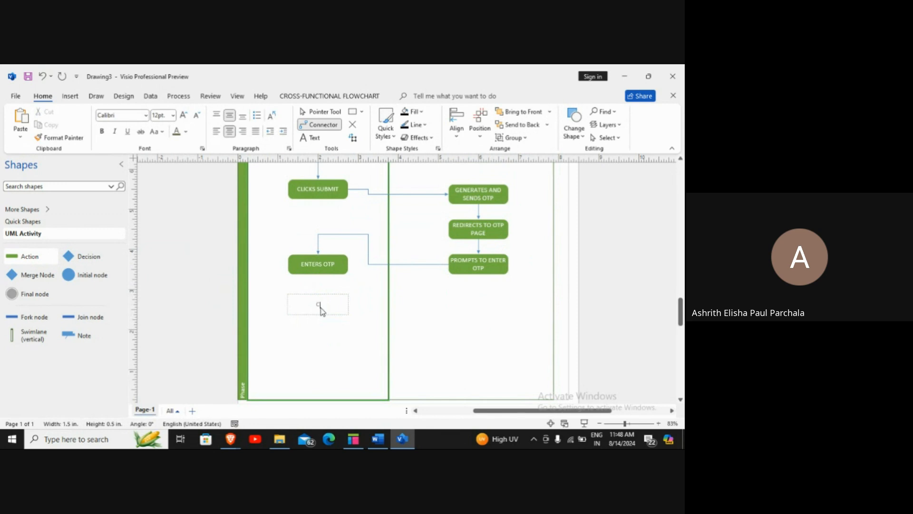
type("LICKS SUBMMIT")
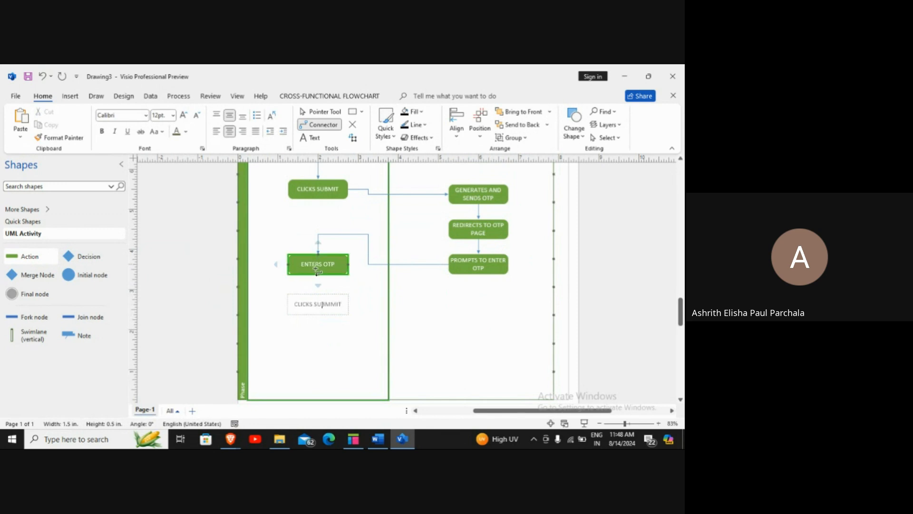
left_click_drag(318, 274, 318, 295)
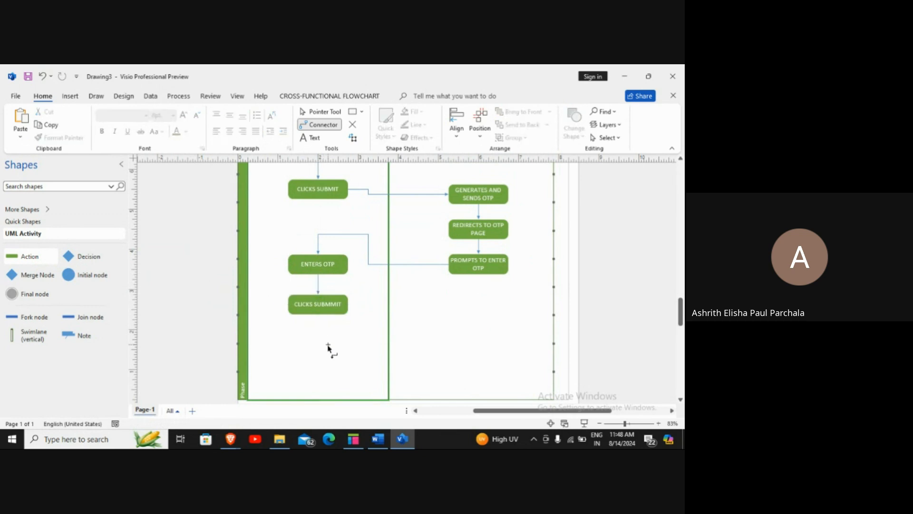
left_click(319, 261)
left_click(326, 310)
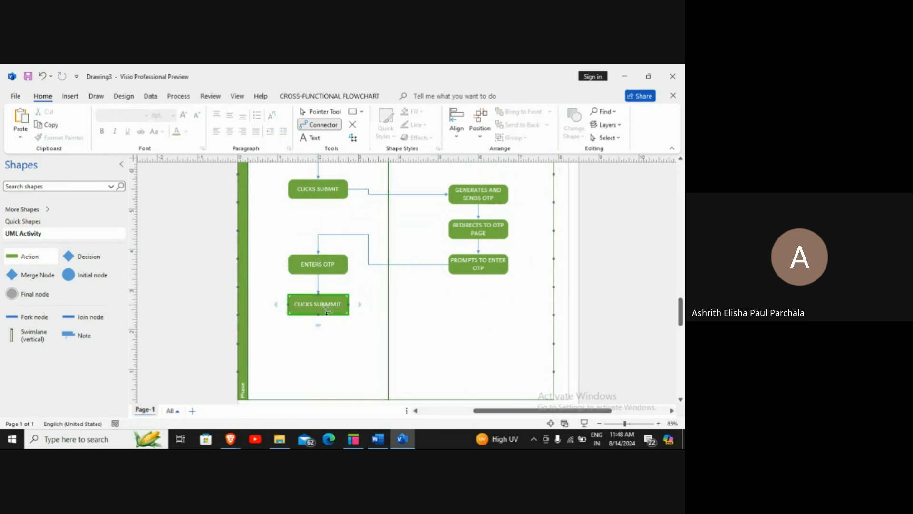
mouse_move(355, 306)
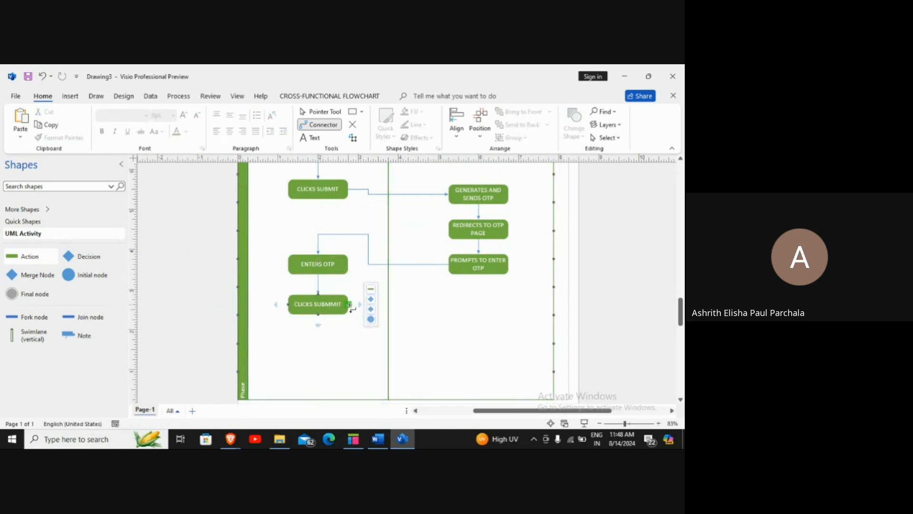
Copy the REDIRECTS TO OTP PAGE action and position the copy under PROMPTS TO ENTER OTP
left_click(486, 233)
mouse_move(486, 233)
left_mouse_down()
mouse_move(496, 330)
mouse_move(463, 304)
left_mouse_up()
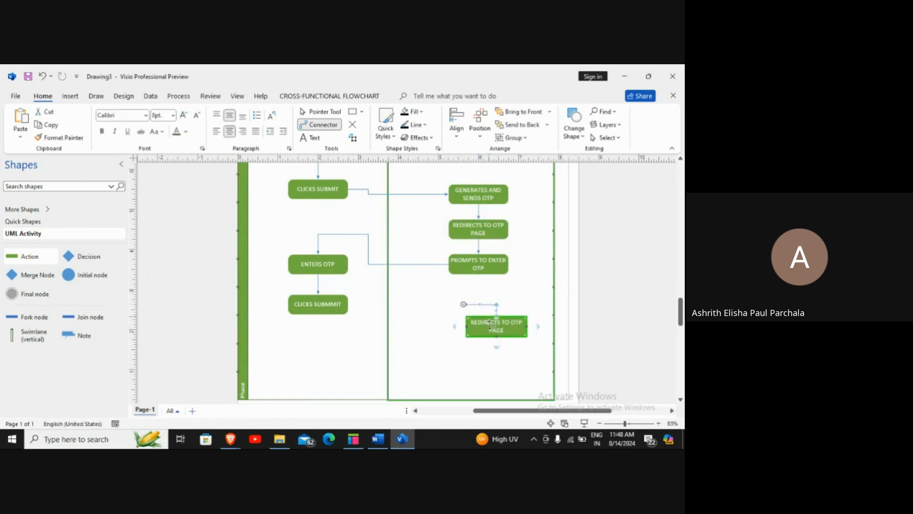
key("ctrl+z")
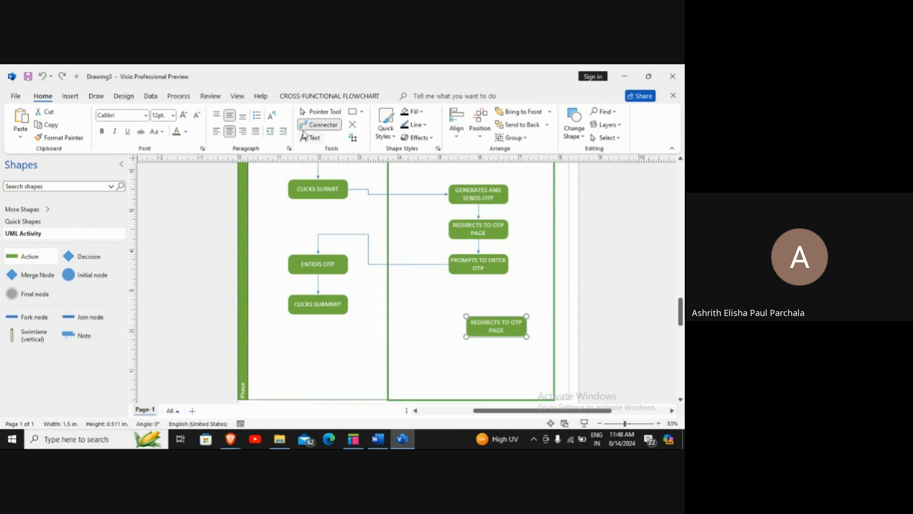
left_click(319, 112)
left_click_drag(493, 328, 478, 309)
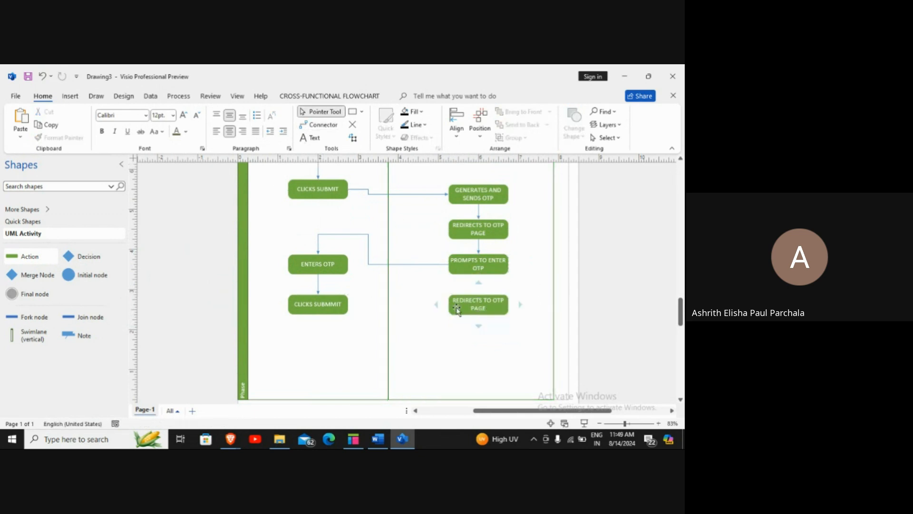
Relabel the copied action 'REDIRECTS TO HOME PAGE', replacing OTP with HOME
double_click(480, 309)
left_click(504, 305)
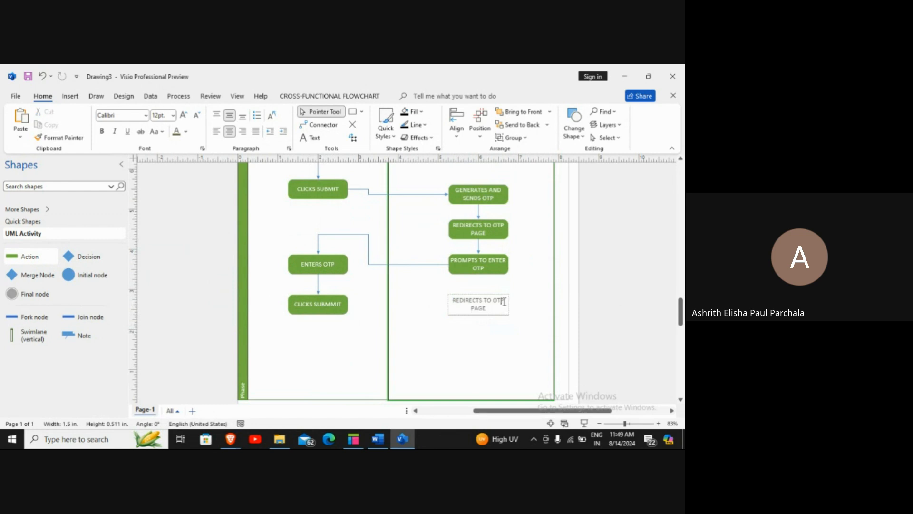
key("BackSpace")
key("BackSpace")
key("BackSpace")
type("HOME")
left_click(462, 338)
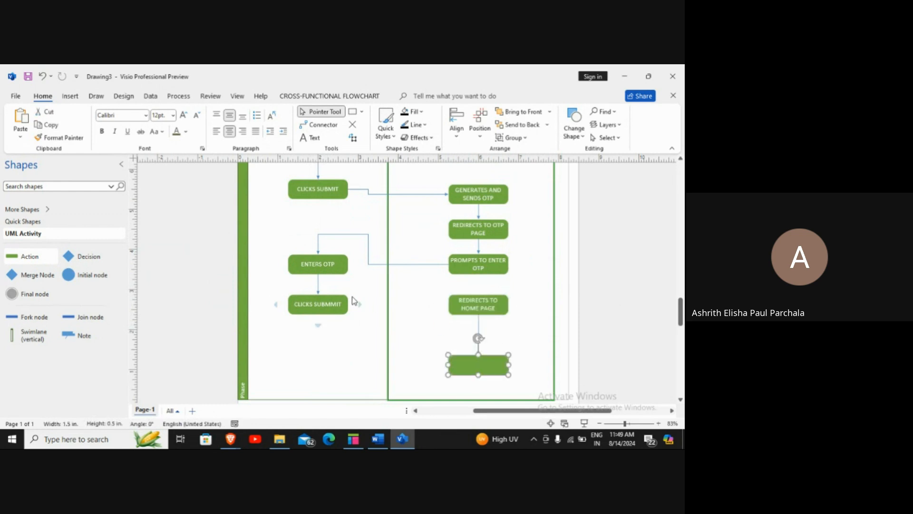
key("ctrl+z")
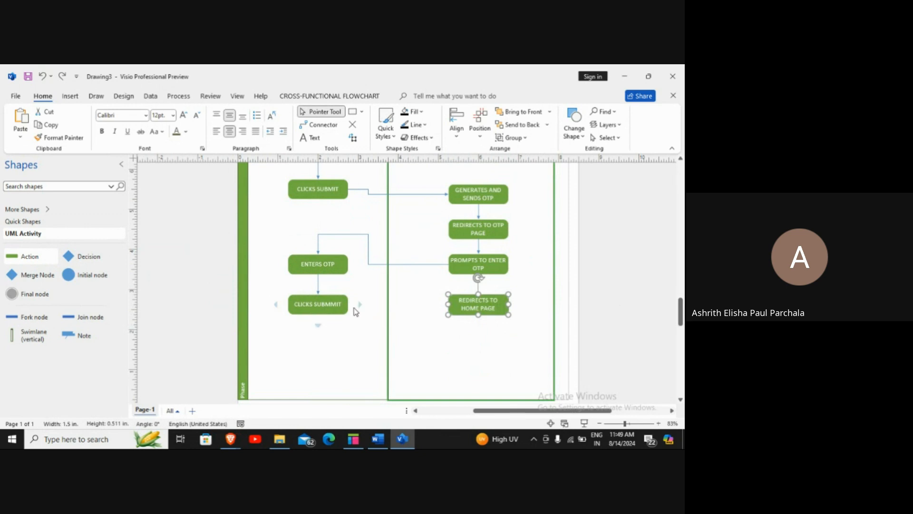
left_click(345, 309)
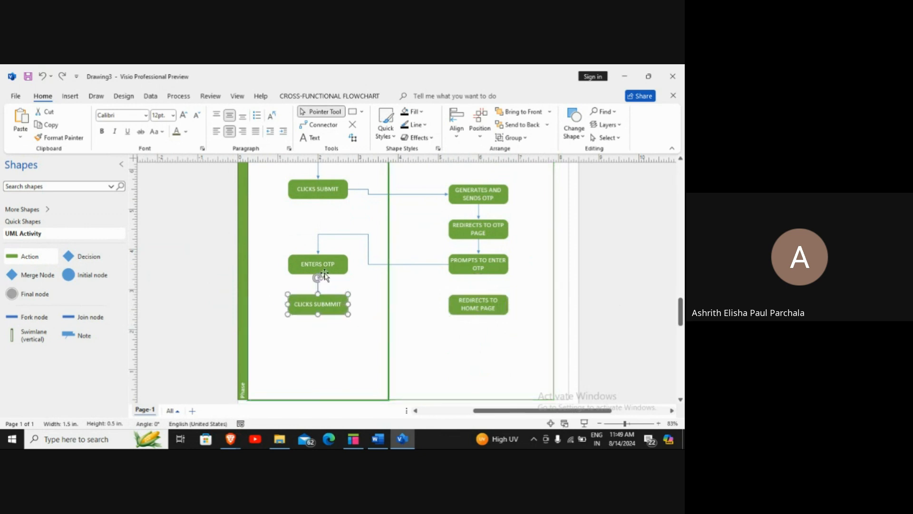
Connect CLICKS SUBMMIT to REDIRECTS TO HOME PAGE
left_click(319, 124)
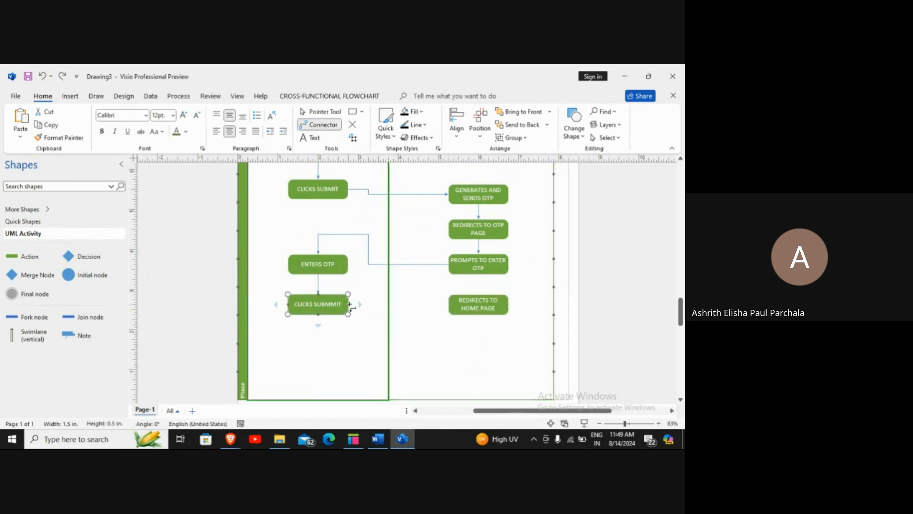
left_click_drag(348, 305, 448, 304)
left_click(493, 363)
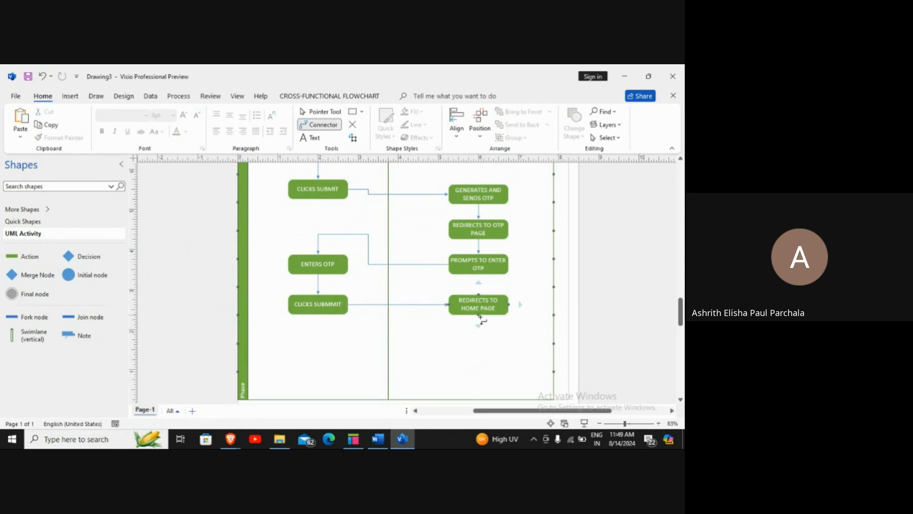
Draw a connector from REDIRECTS TO HOME PAGE down-left ending at a blue circle node in the user lane
left_click_drag(478, 314, 327, 349)
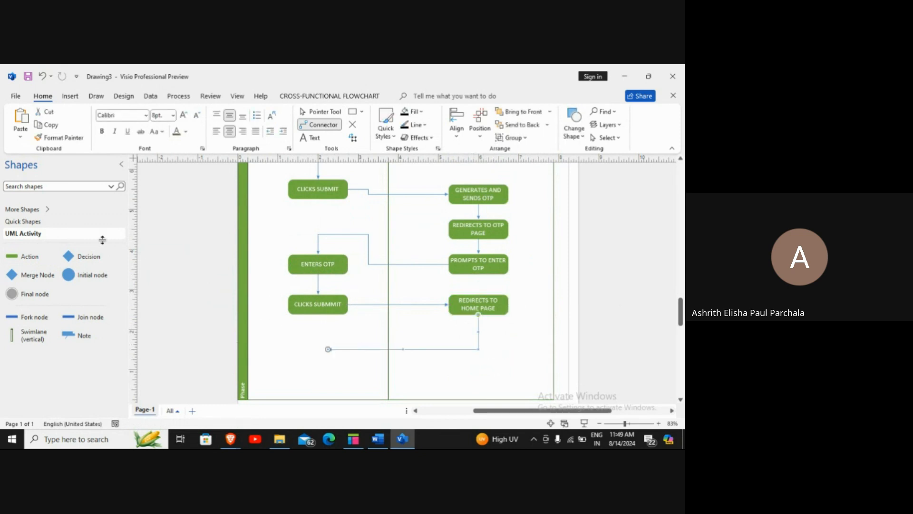
left_click_drag(91, 275, 318, 349)
left_click(336, 378)
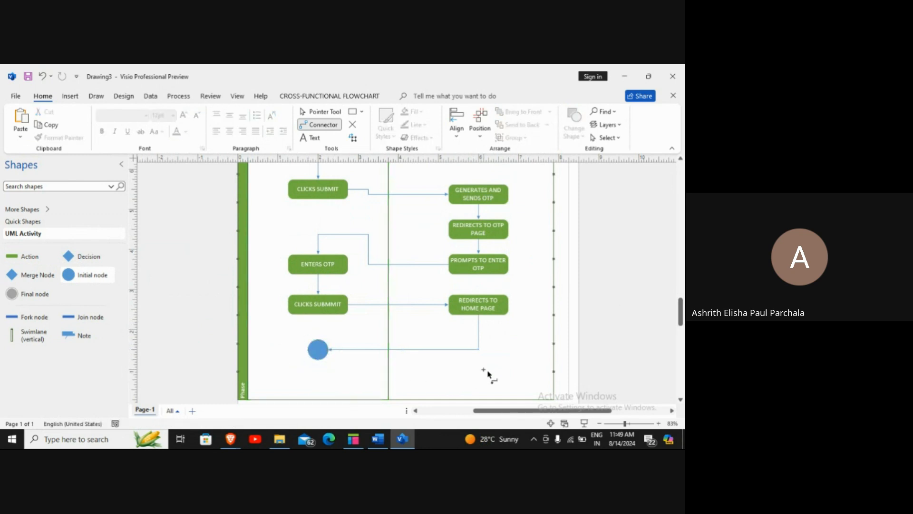
scroll(523, 357, "up", 10)
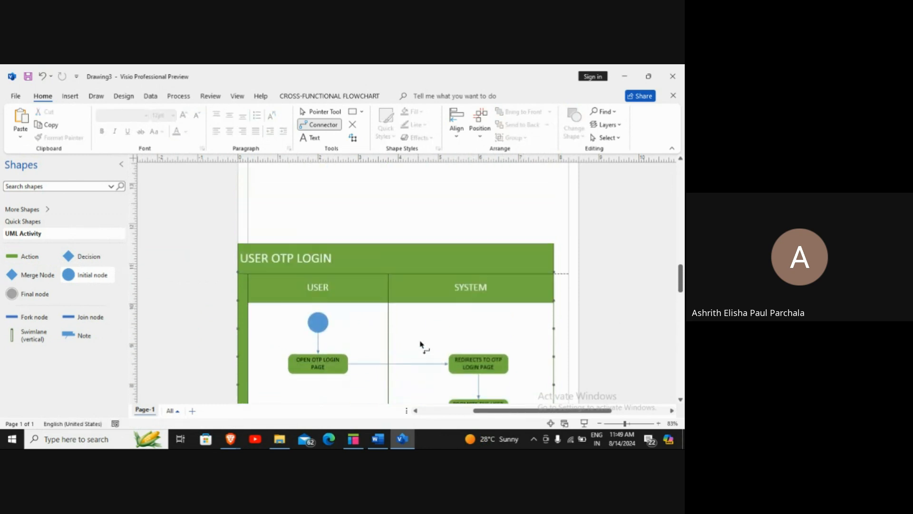
scroll(320, 255, "down", 2)
scroll(318, 367, "down", 10)
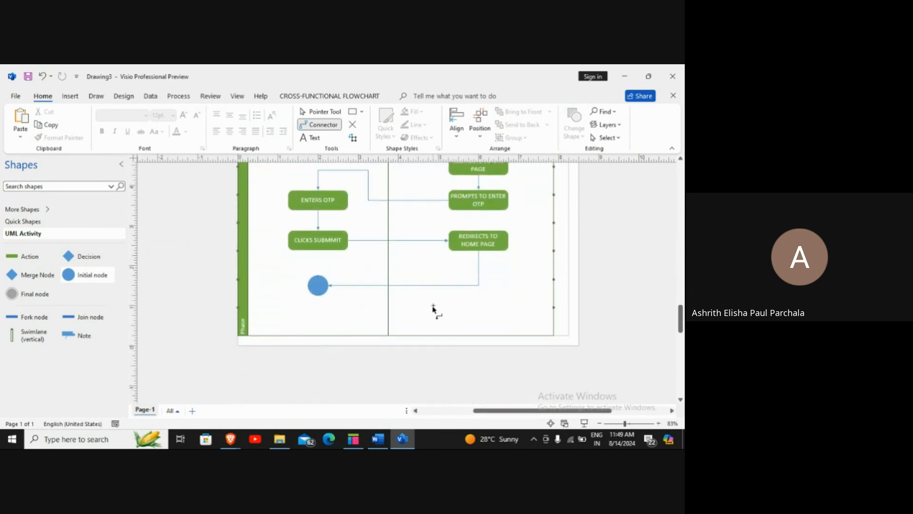
scroll(433, 309, "up", 4)
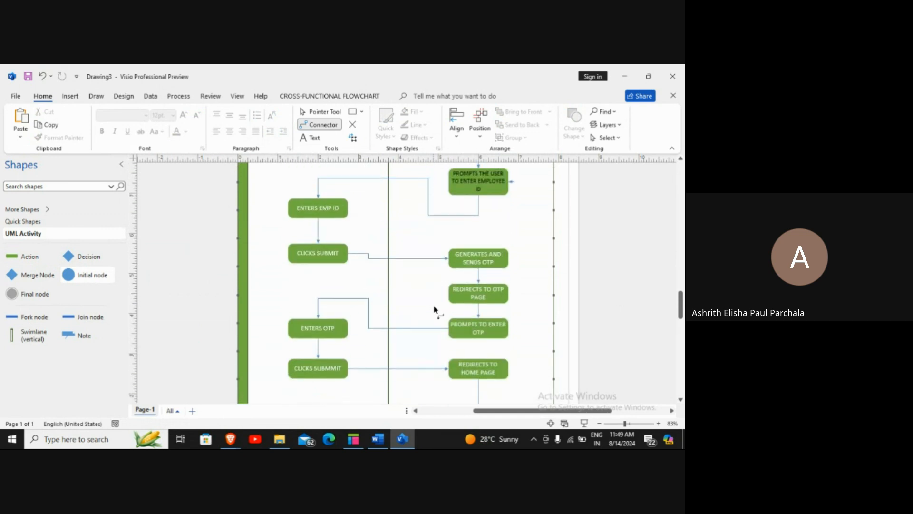
scroll(433, 310, "down", 1)
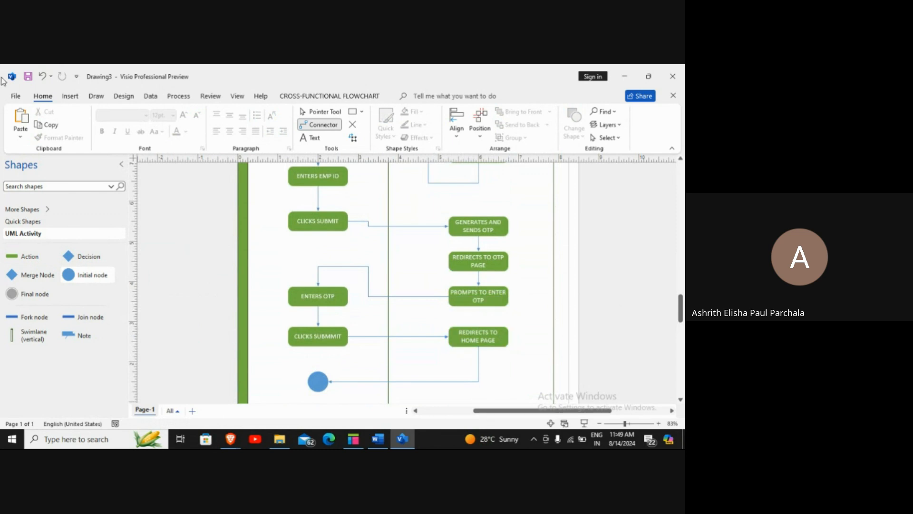
left_click(320, 111)
scroll(395, 219, "down", 3)
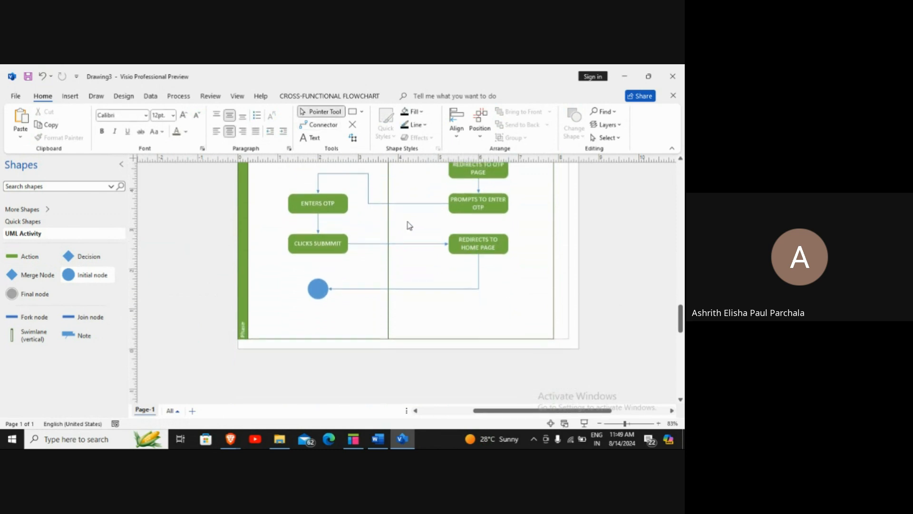
scroll(412, 223, "up", 2)
scroll(412, 219, "up", 10)
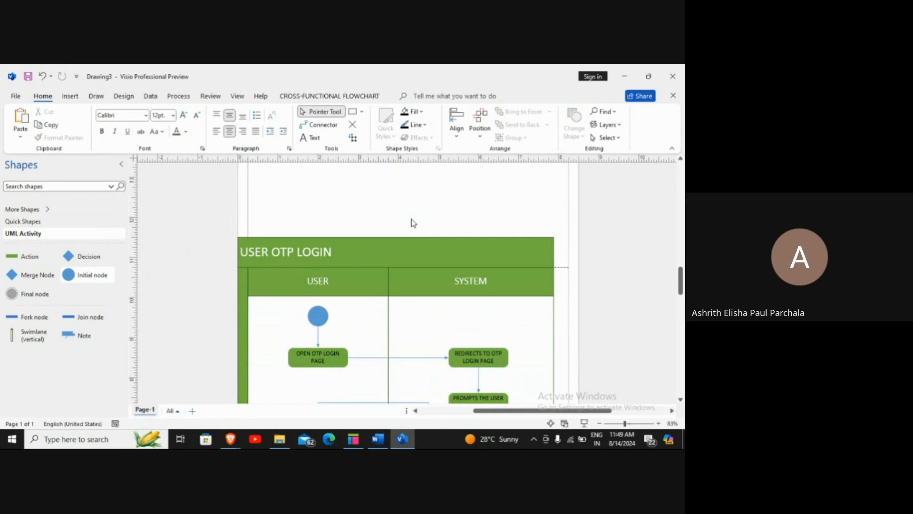
scroll(412, 229, "down", 1)
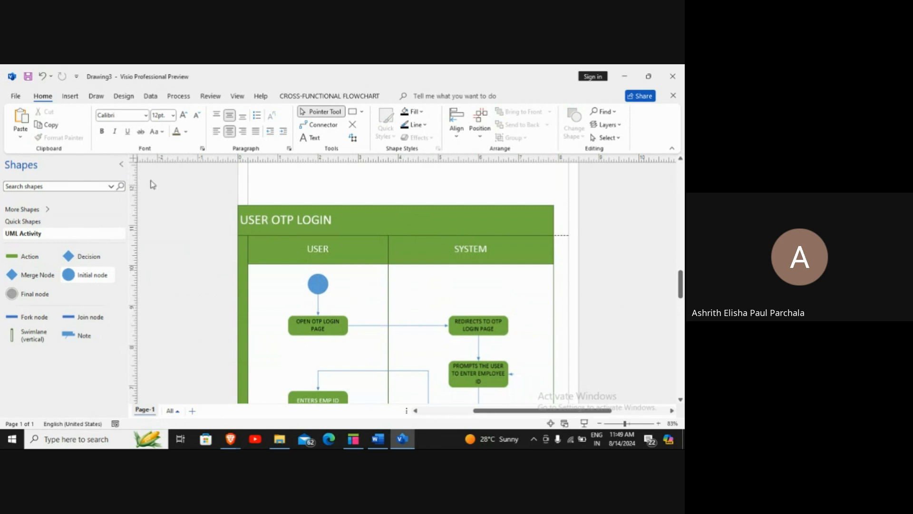
scroll(163, 217, "down", 3)
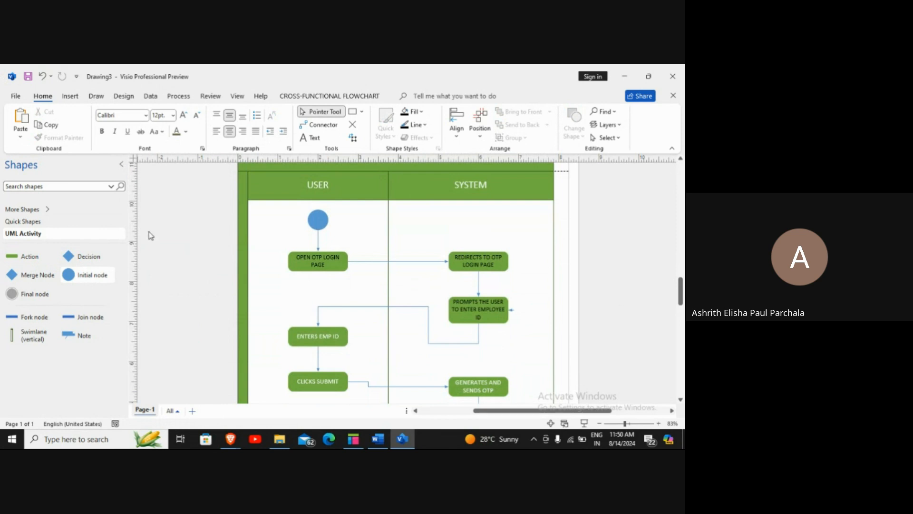
In Brave, search Google for 'plantuml', open plantuml.com, then its Online Server
left_click(228, 436)
left_click(175, 395)
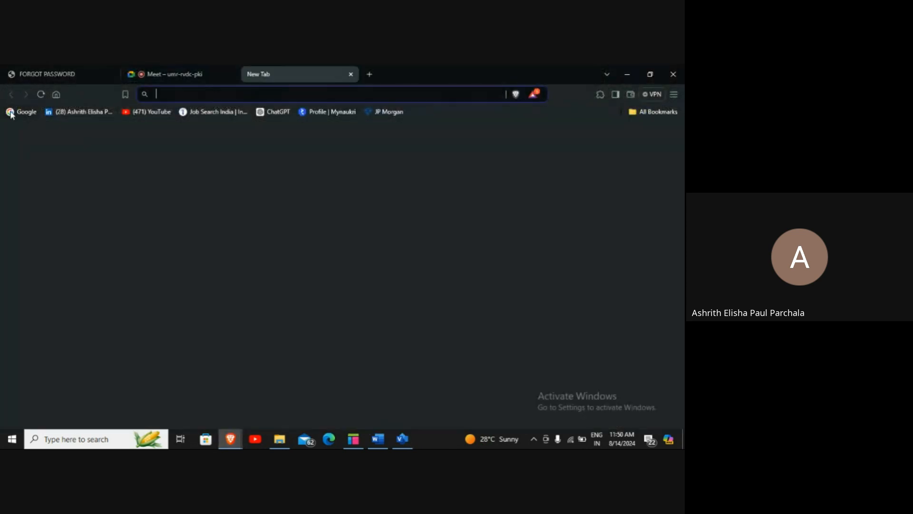
left_click(13, 113)
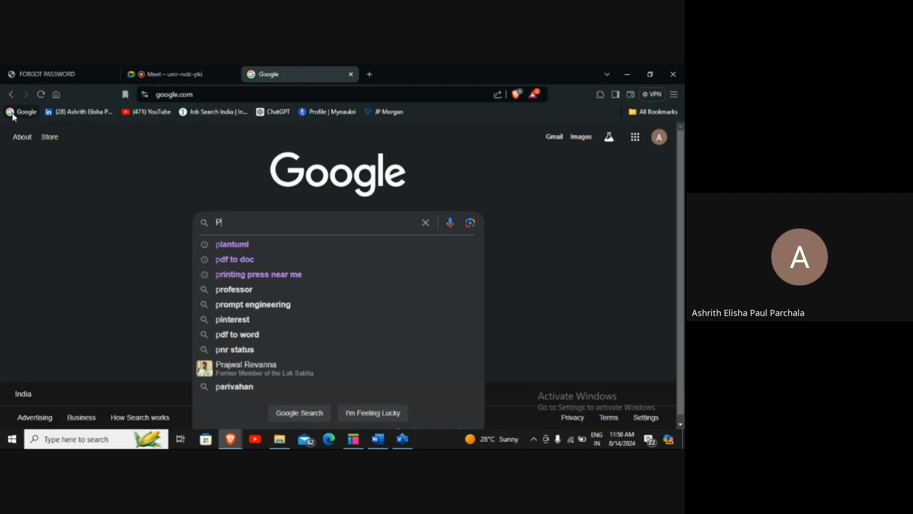
type("l")
key("Down")
key("Return")
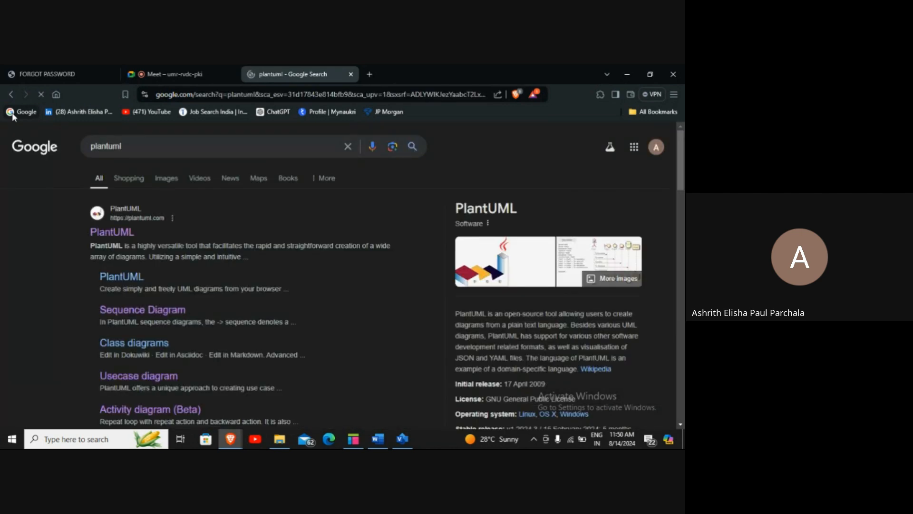
left_click(99, 226)
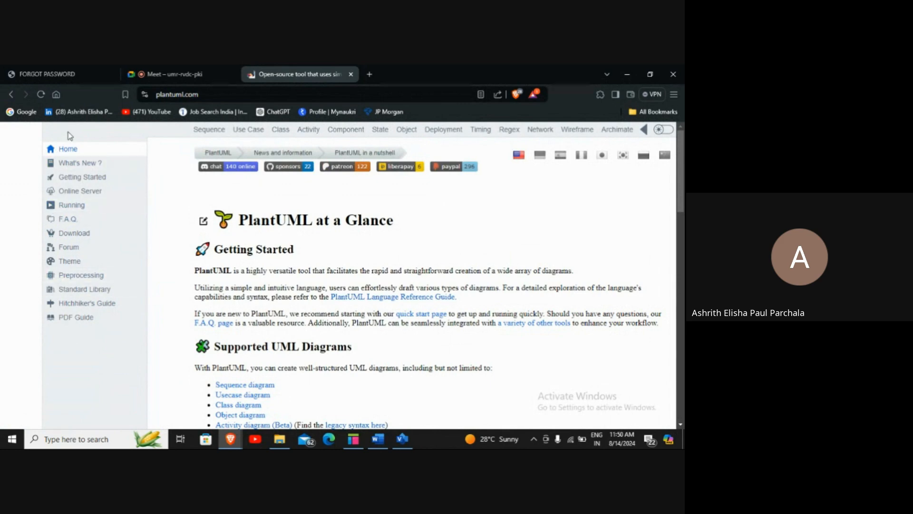
left_click(87, 195)
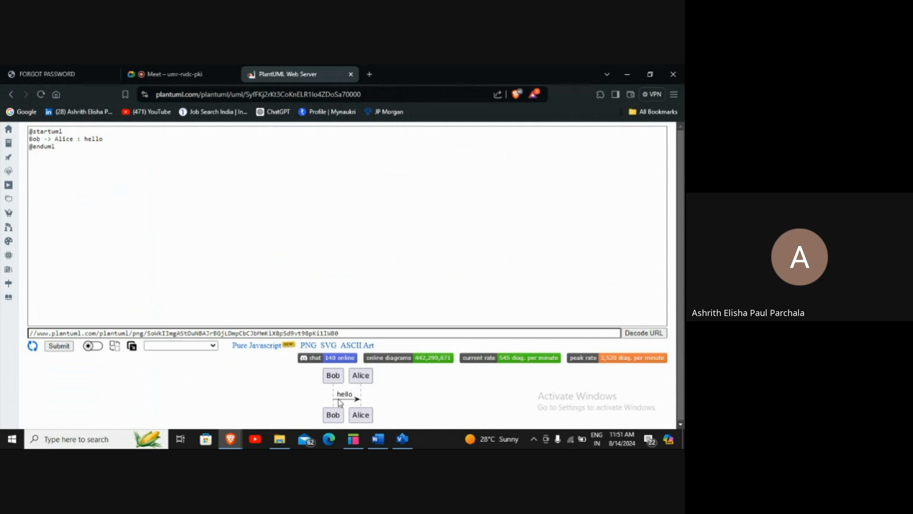
Duplicate the 'Bob -> Alice : hello' line onto a new line below it
left_click(155, 140)
key("Return")
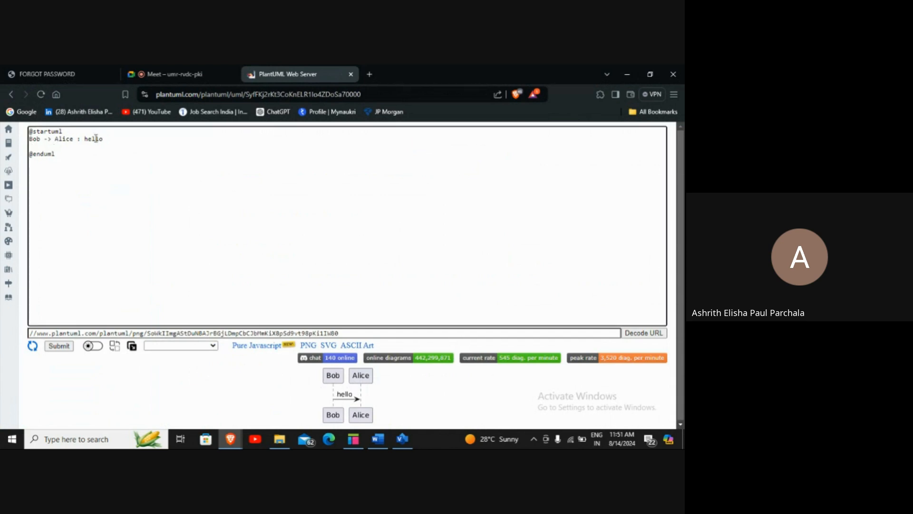
left_click_drag(103, 139, 21, 136)
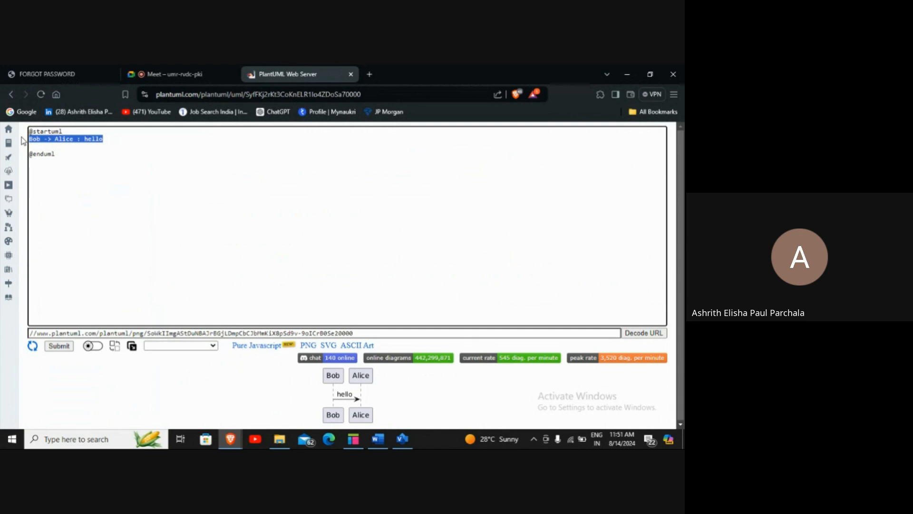
key("ctrl+c")
left_click(88, 147)
key("ctrl+v")
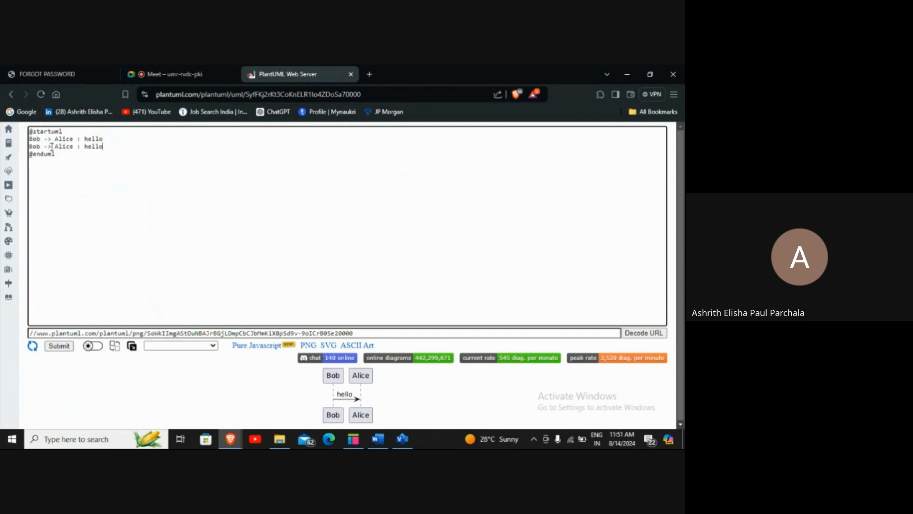
Edit the duplicated line to read 'Alice -> Bod : hi'
left_click(41, 146)
key("BackSpace")
key("BackSpace")
key("BackSpace")
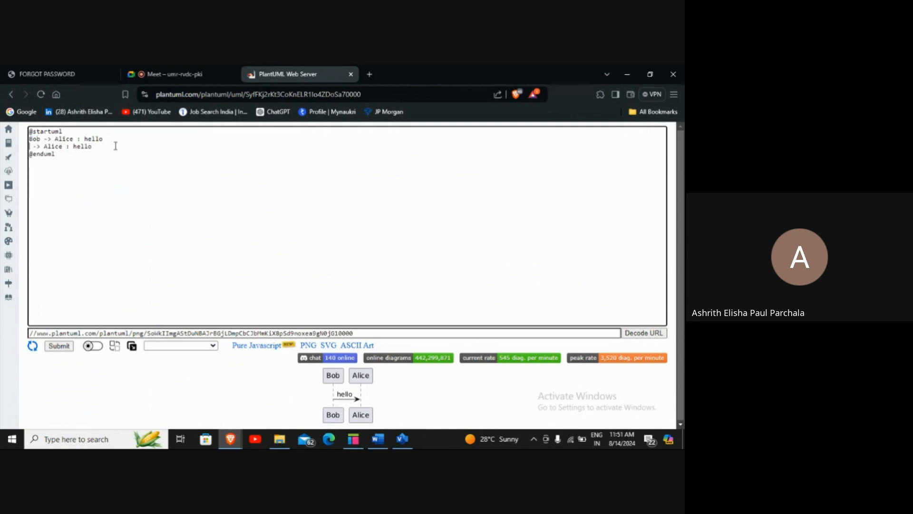
type("Alice")
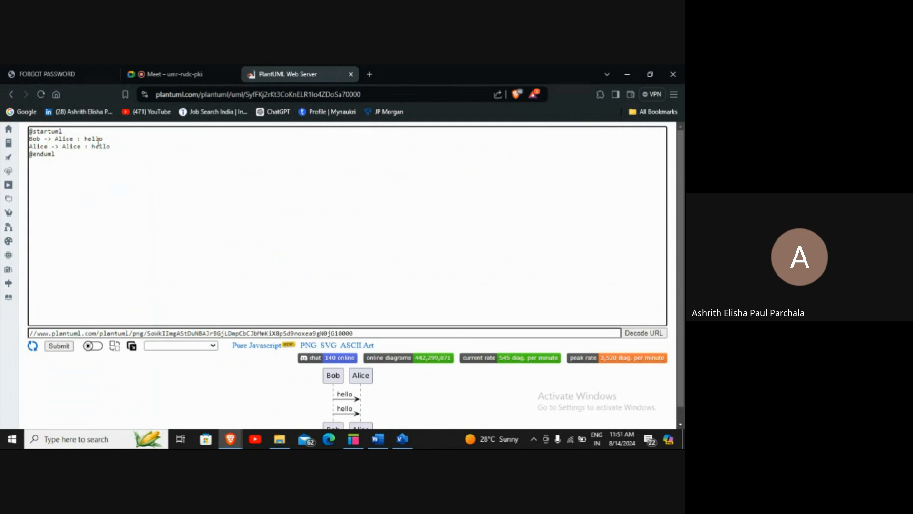
left_click(83, 146)
key("BackSpace")
key("BackSpace")
key("BackSpace")
key("BackSpace")
key("BackSpace")
type("Bob")
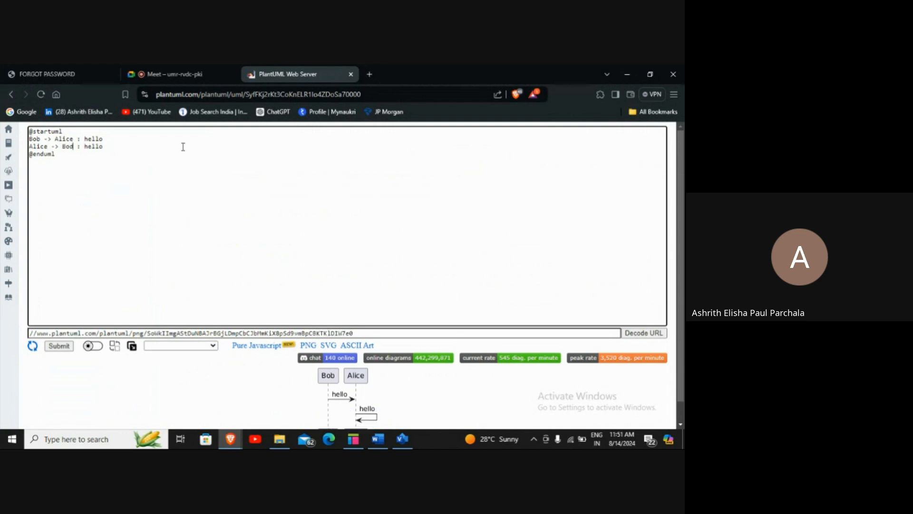
left_click(172, 148)
key("BackSpace")
key("BackSpace")
key("BackSpace")
key("BackSpace")
type("i")
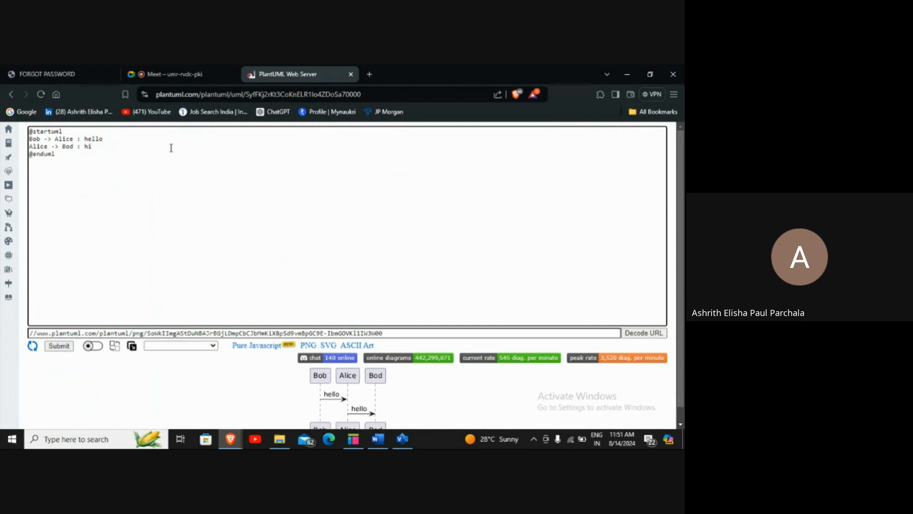
scroll(187, 187, "down", 1)
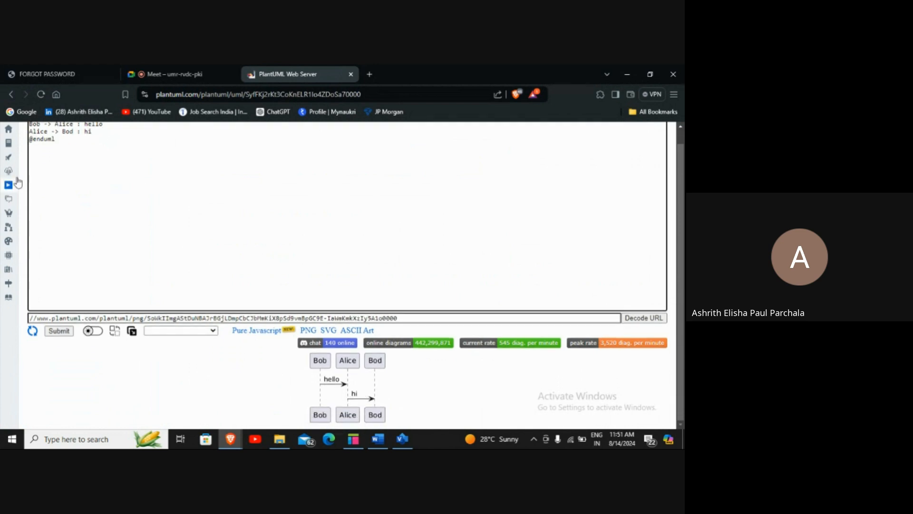
Submit the edited source to render the diagram with the Bod participant
scroll(119, 179, "up", 1)
left_click(68, 346)
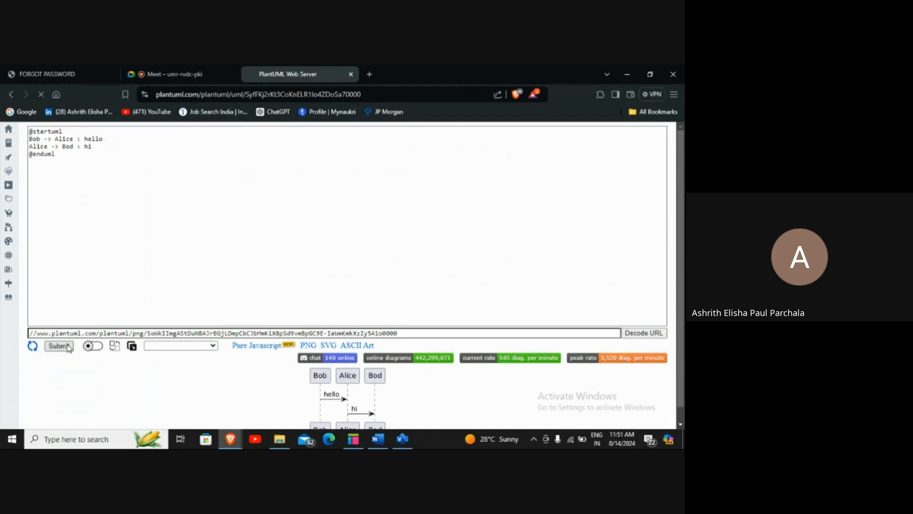
scroll(243, 238, "down", 1)
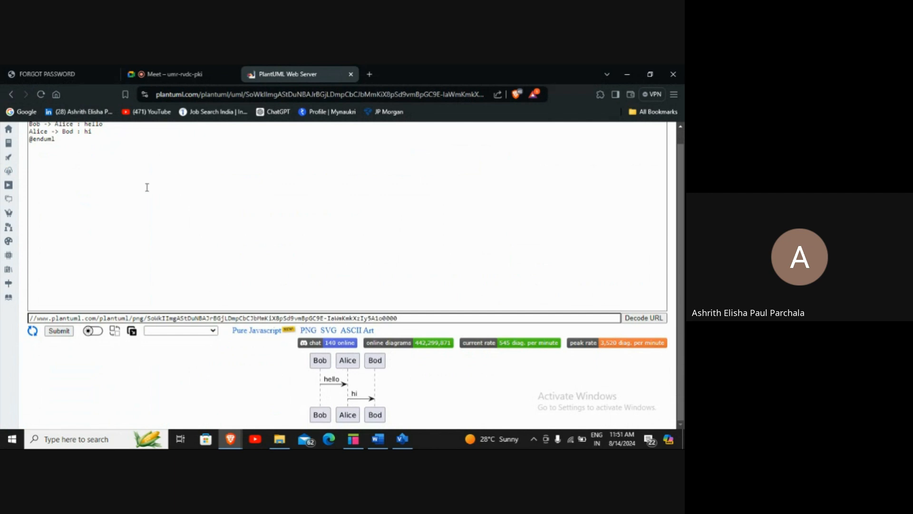
scroll(147, 187, "up", 1)
Reverse the second message to 'Alice <- Bod : hi' and re-render the diagram
left_click(58, 146)
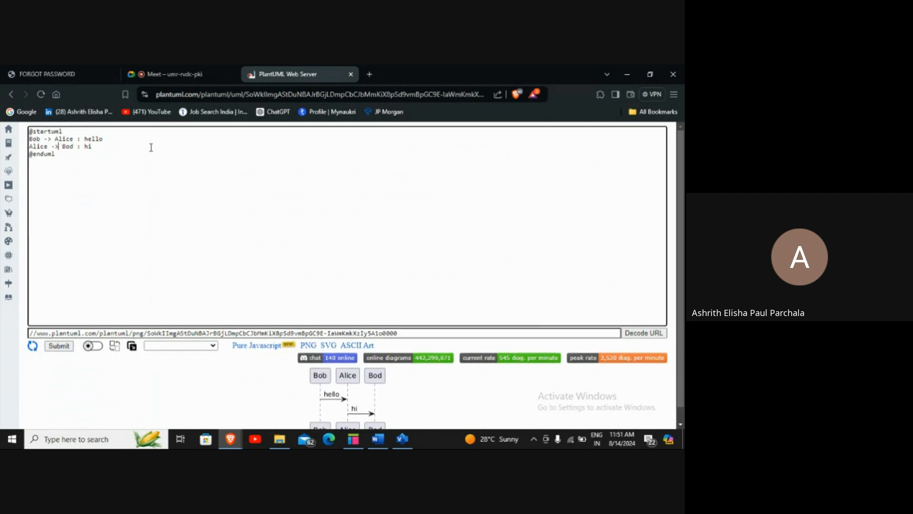
key("BackSpace")
key("BackSpace")
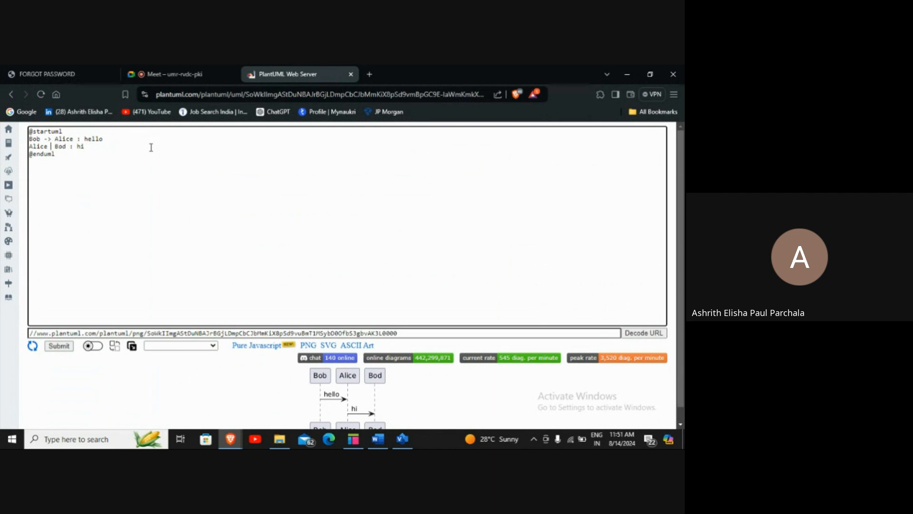
type("<-")
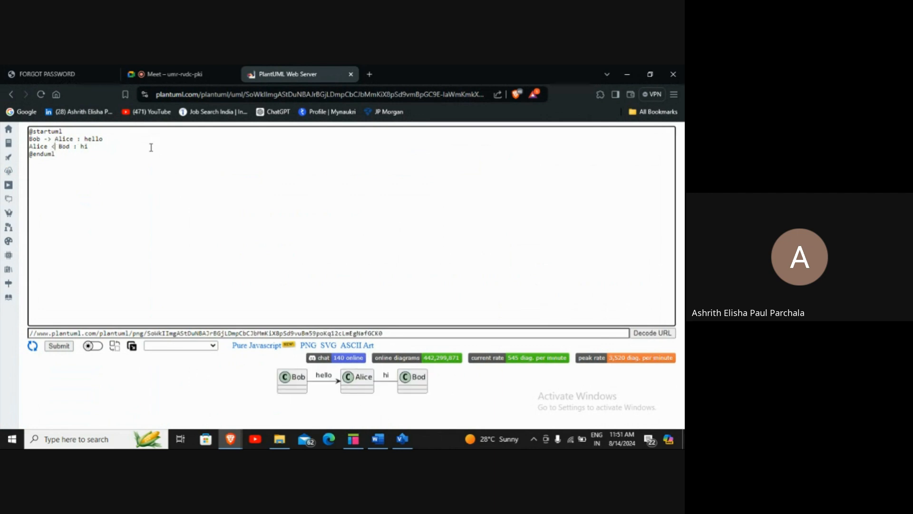
left_click(173, 202)
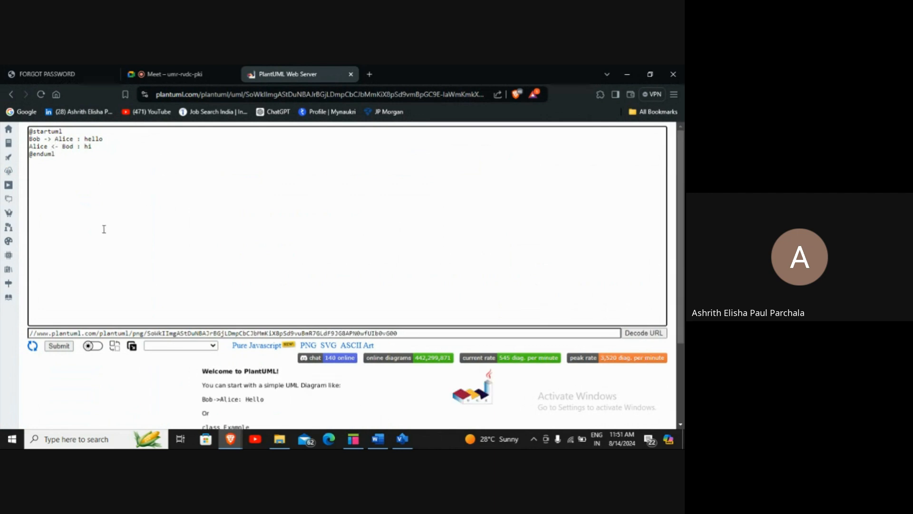
left_click(58, 345)
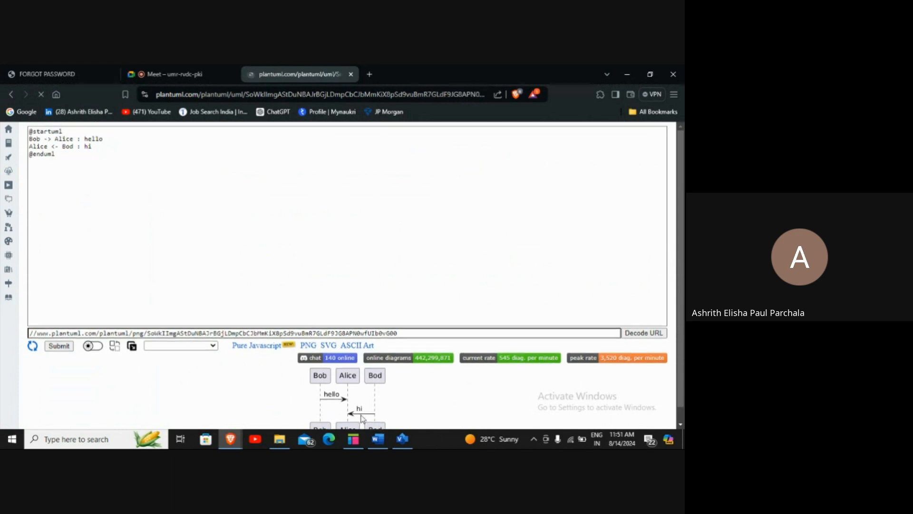
scroll(173, 283, "up", 1)
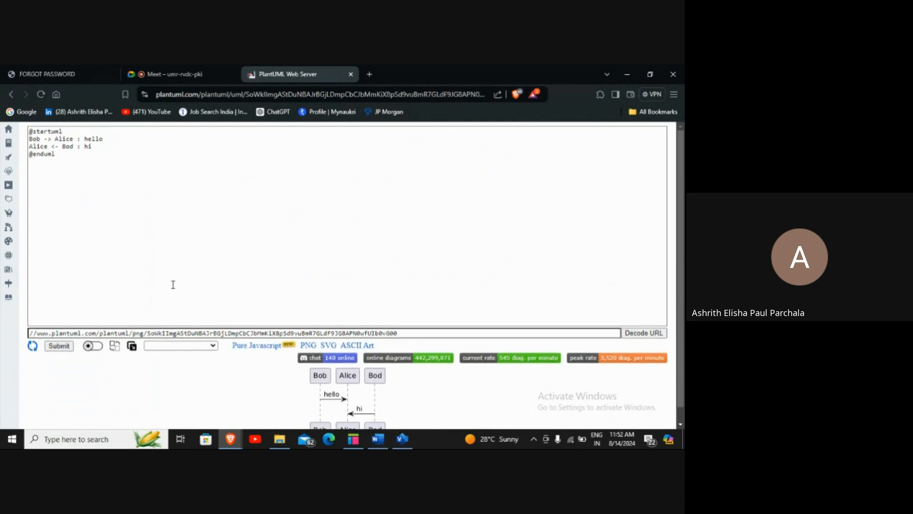
scroll(333, 384, "down", 1)
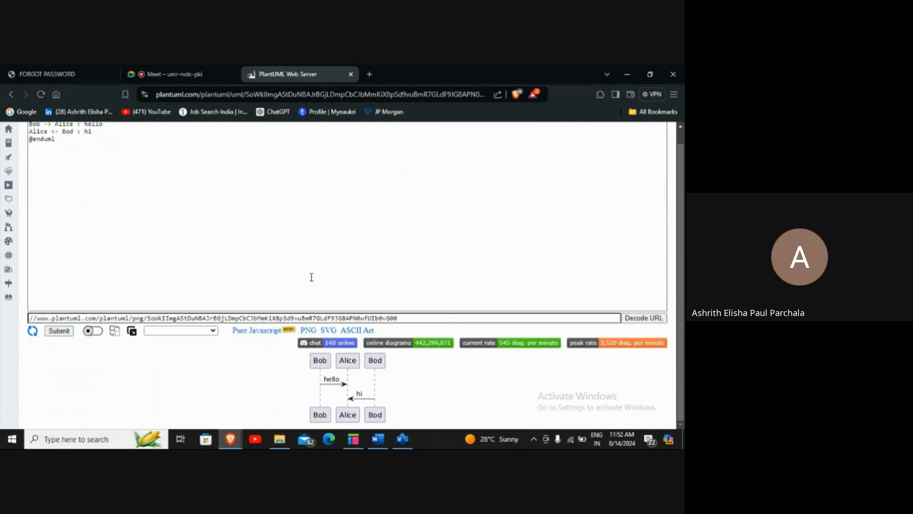
scroll(311, 276, "up", 1)
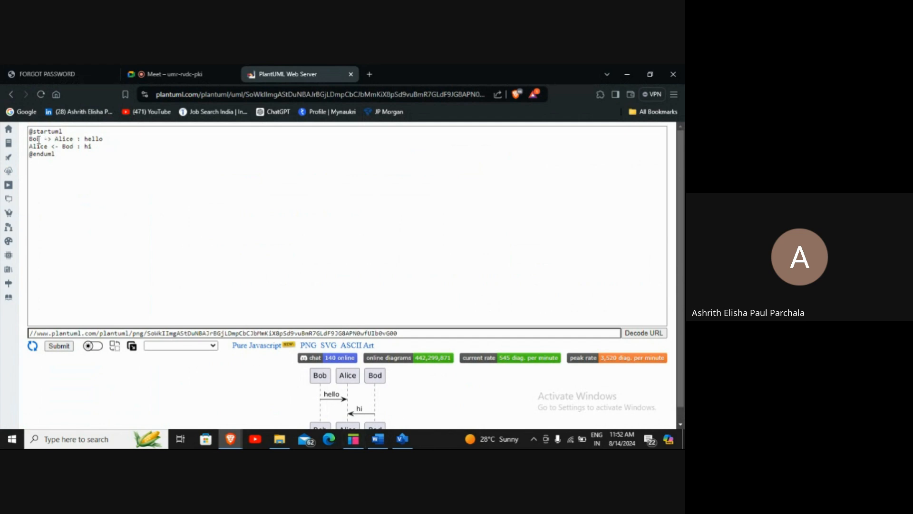
Correct 'Bod' to 'Bob' on line 3 and re-render the hello/hi Bob–Alice diagram
left_click(74, 146)
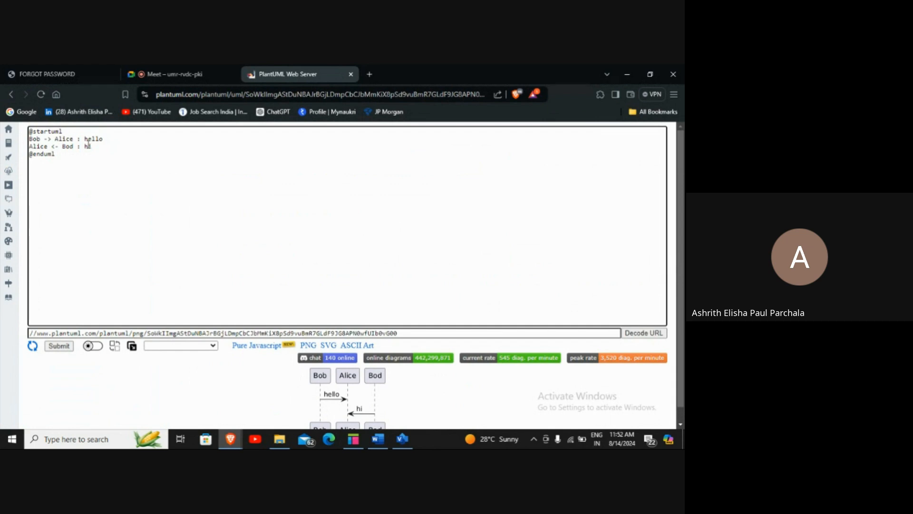
key("BackSpace")
type("b")
left_click(59, 346)
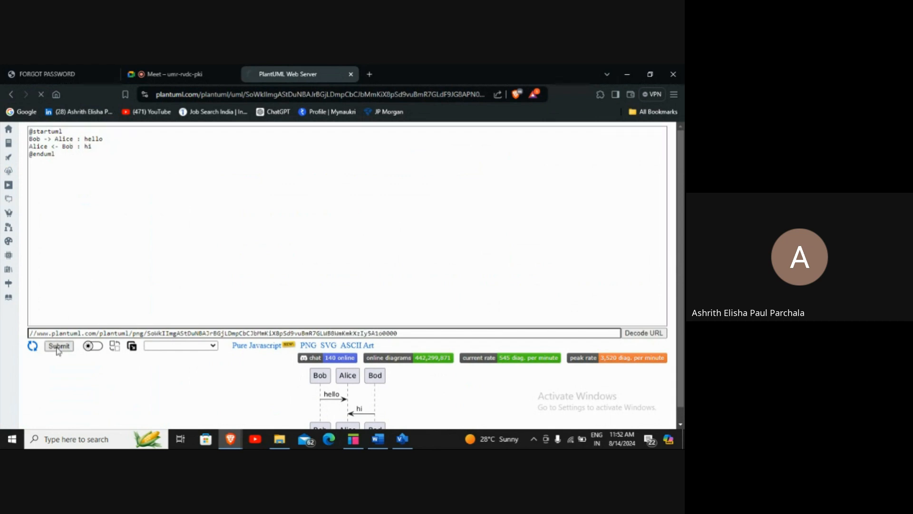
scroll(229, 221, "down", 1)
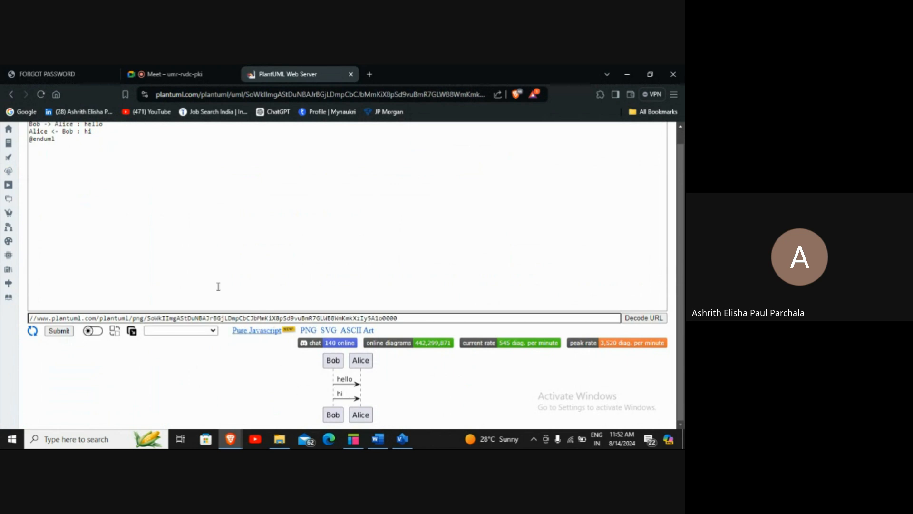
scroll(69, 202, "up", 1)
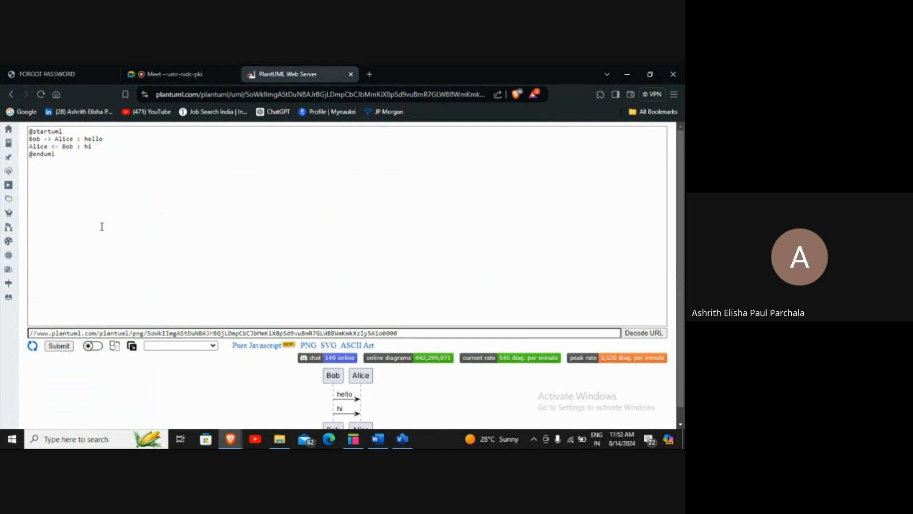
Search Google for 'chatgpt' and start a new ChatGPT chat, then return to the Word steps document
left_click(370, 74)
left_click(30, 113)
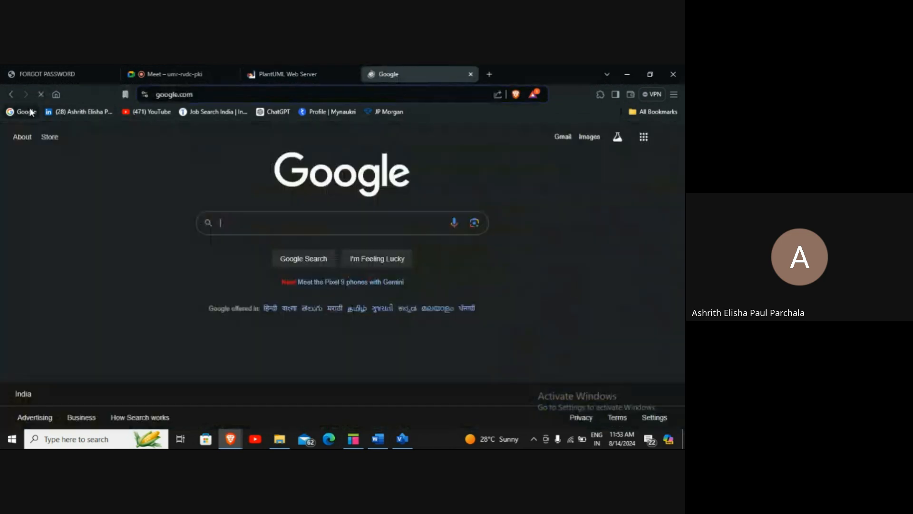
type("chatgpt")
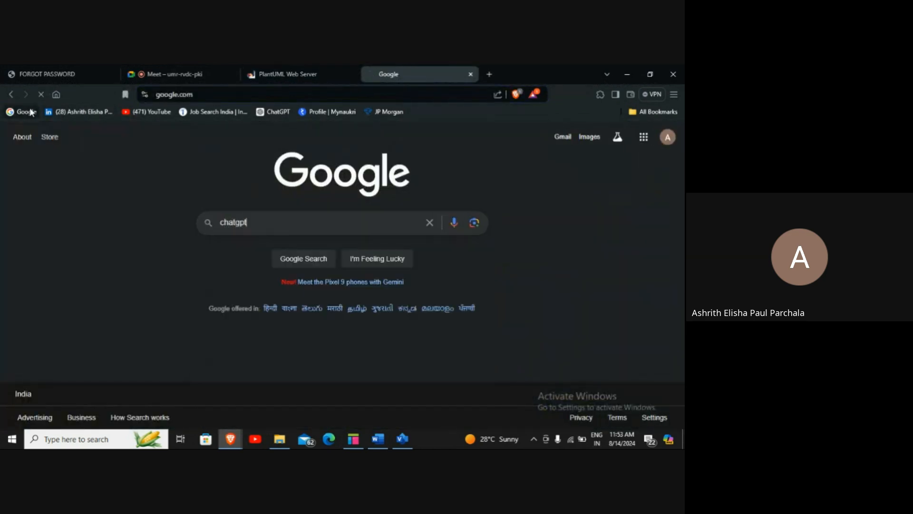
key("Return")
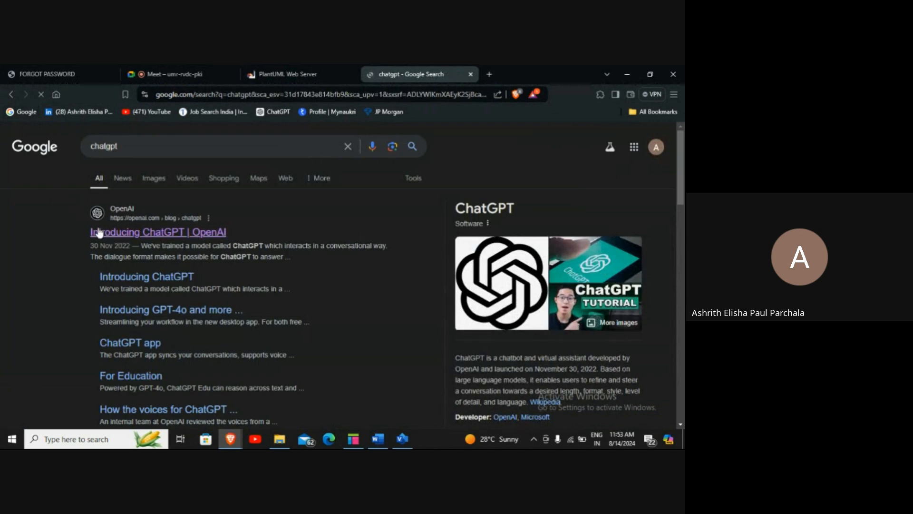
left_click(99, 233)
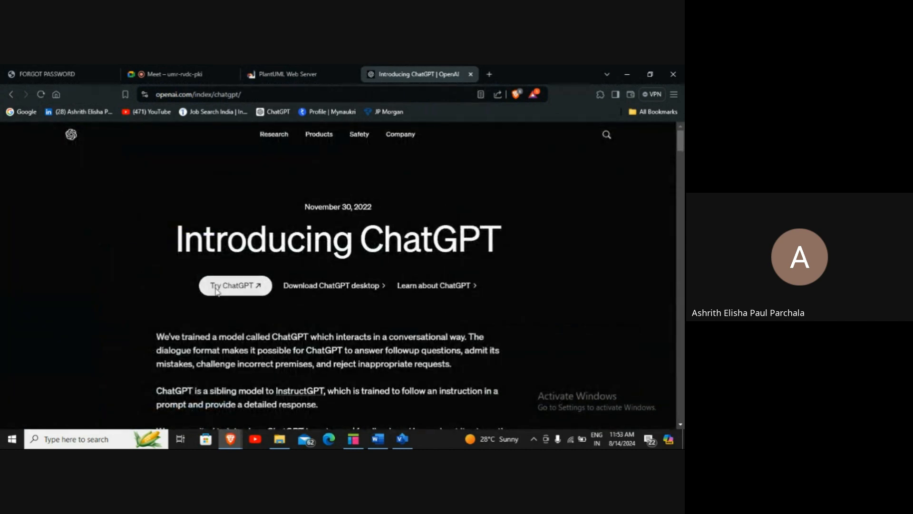
left_click(216, 287)
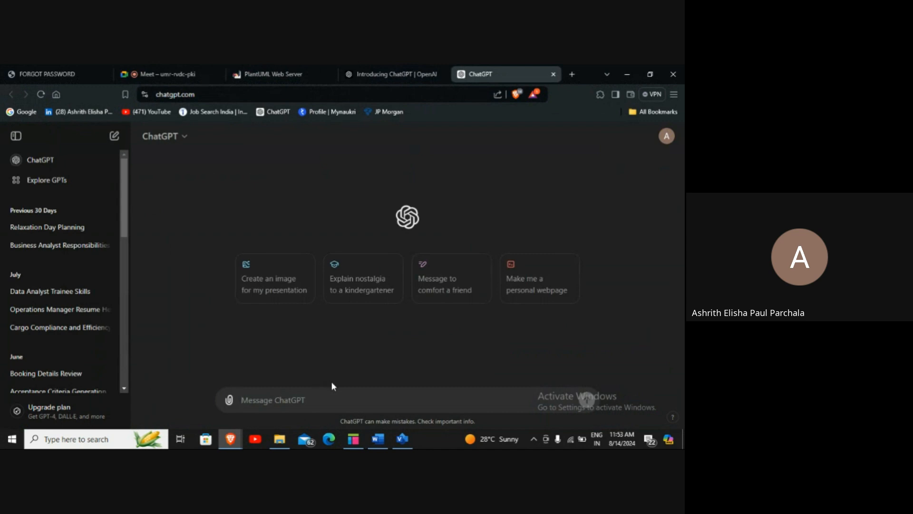
left_click(378, 439)
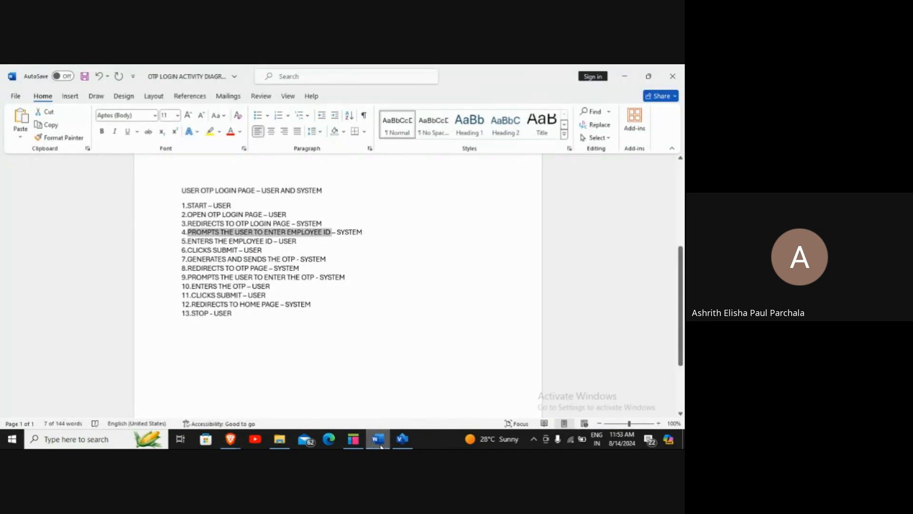
Copy the USER OTP LOGIN PAGE title and its 13 steps from the Word document
left_click(355, 368)
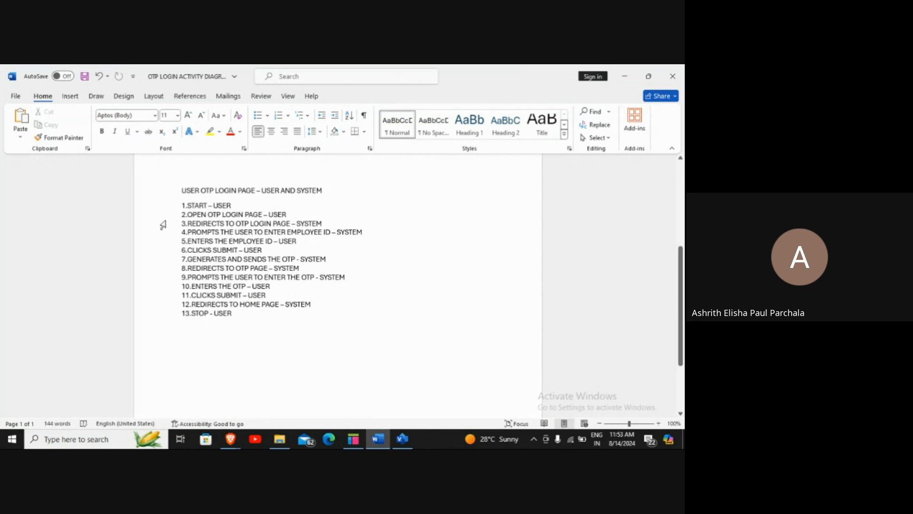
left_click_drag(177, 199, 236, 314)
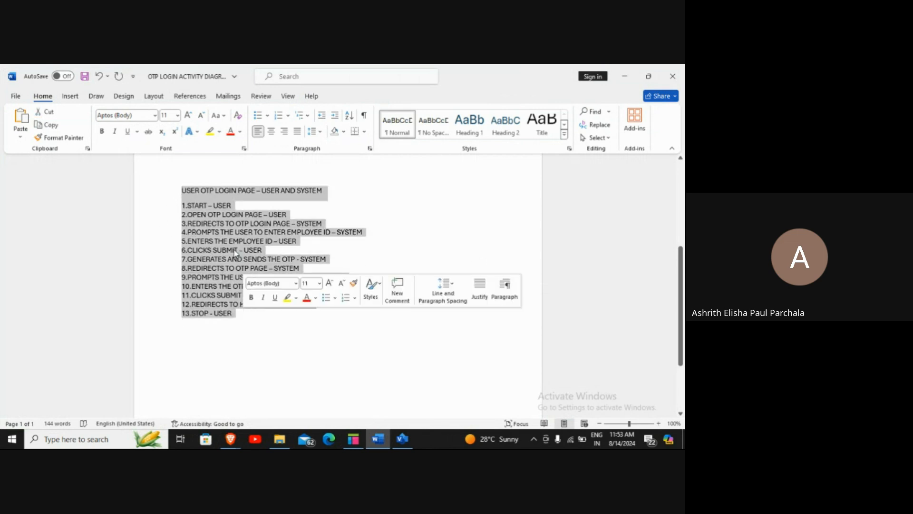
right_click(236, 311)
left_click(260, 270)
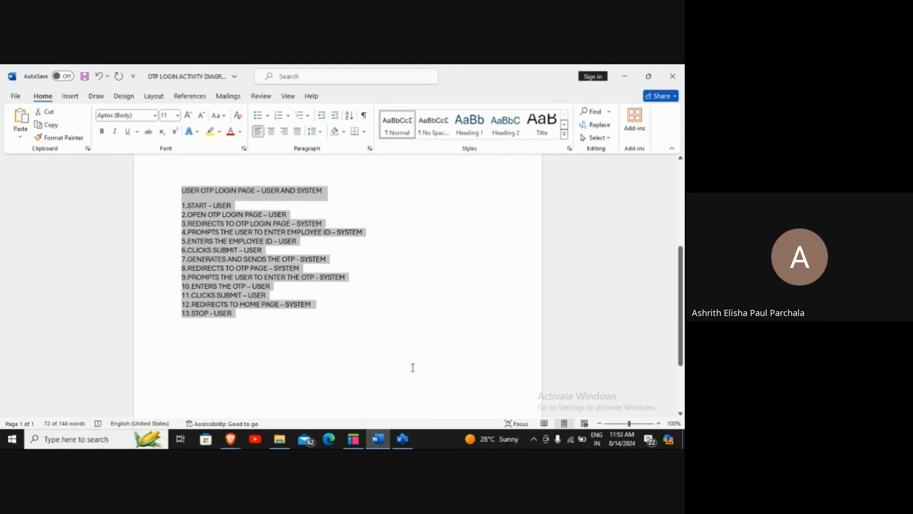
scroll(412, 369, "up", 3)
Bring the ChatGPT browser window forward and focus its message box
mouse_move(230, 439)
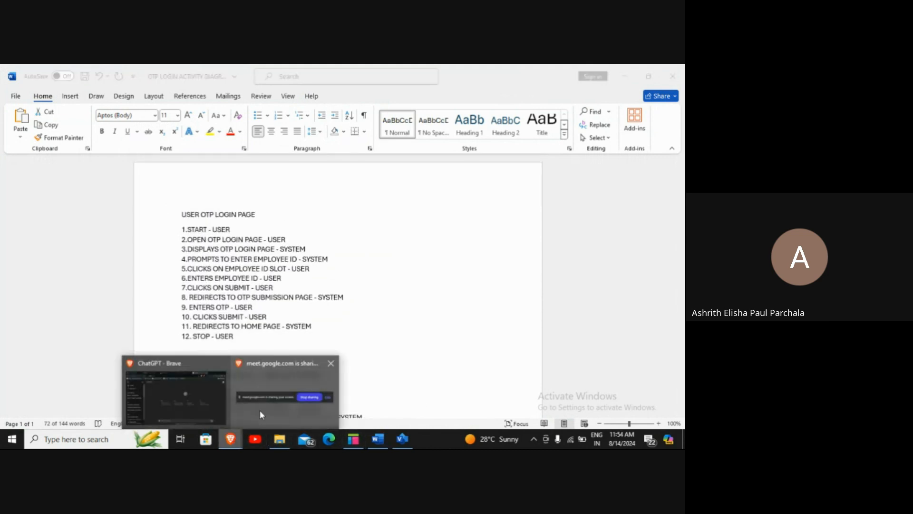
left_click(192, 413)
left_click(277, 397)
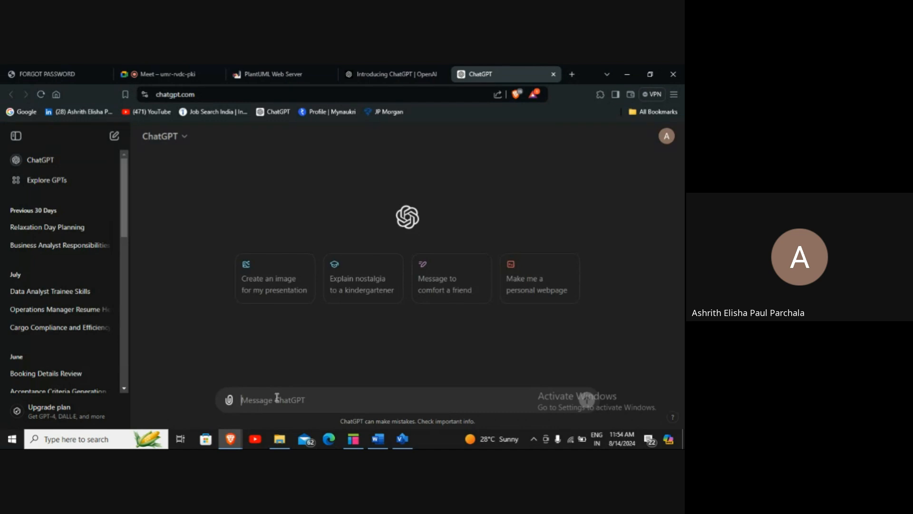
Send ChatGPT 'translate the following into plan uml code to generate a activity diagram' with the pasted steps
type("tra")
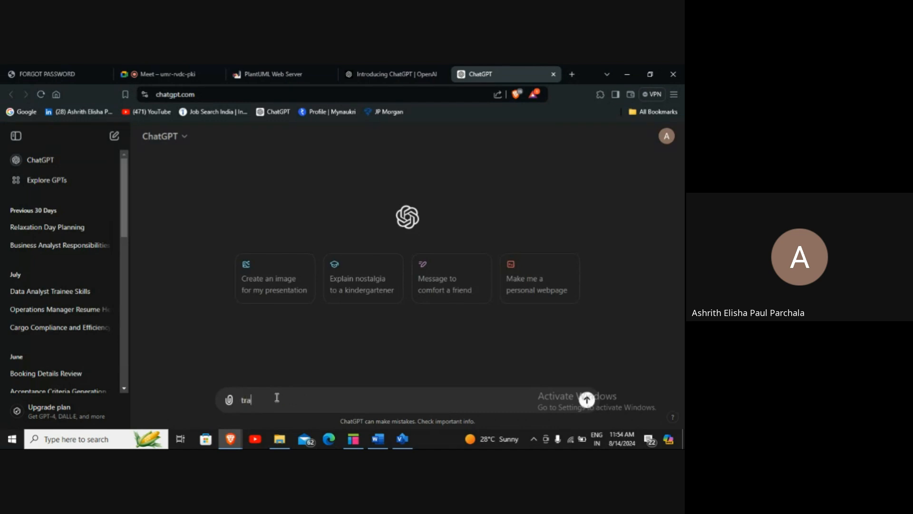
type("nslate the fo")
type("lloind")
key("BackSpace")
key("BackSpace")
key("BackSpace")
key("BackSpace")
type("owing into plan uml")
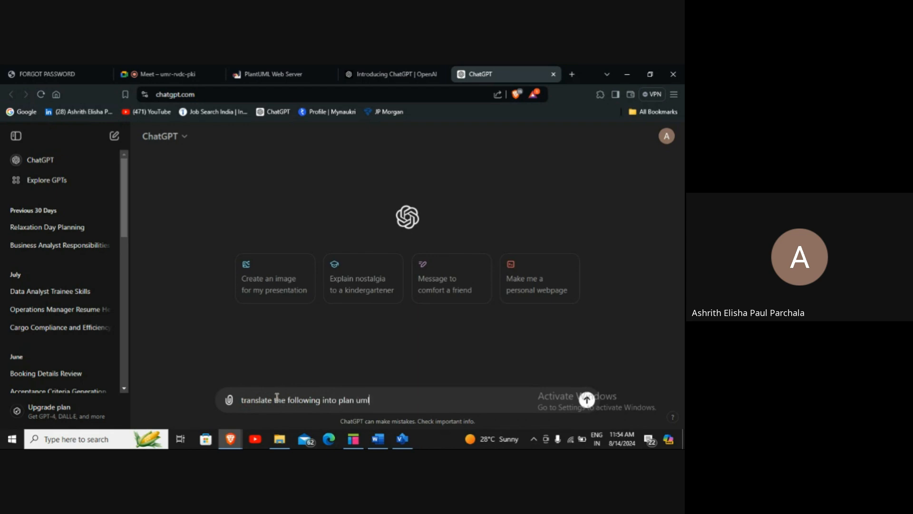
type(" code to generate a activ")
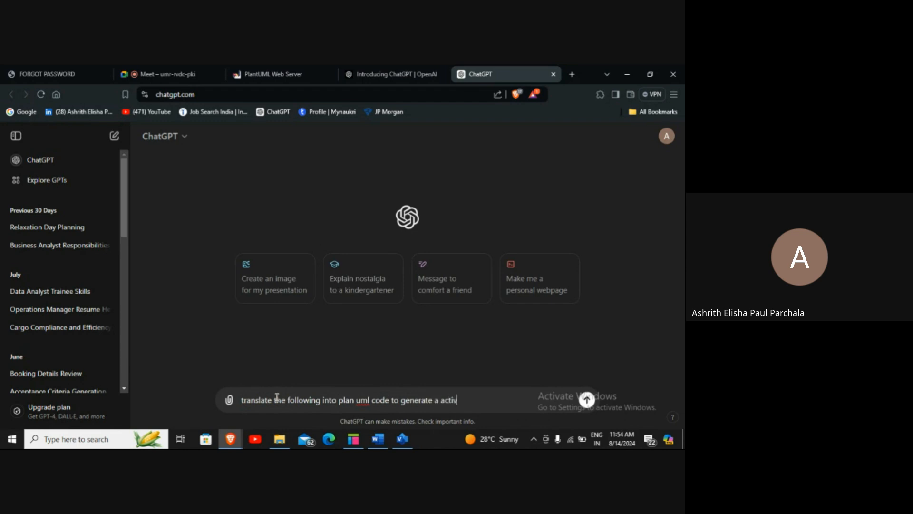
type("ity diagram")
key("shift+Return")
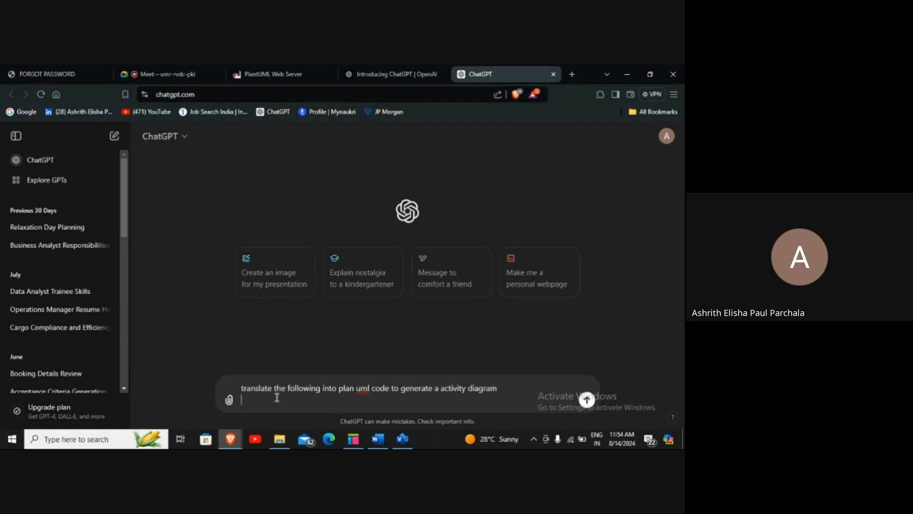
key("ctrl+v")
key("Return")
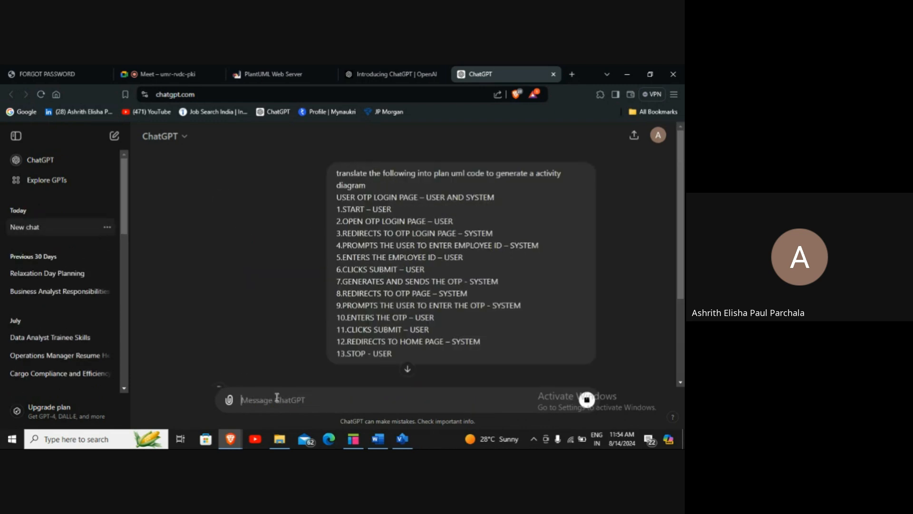
scroll(379, 335, "down", 3)
scroll(391, 323, "down", 2)
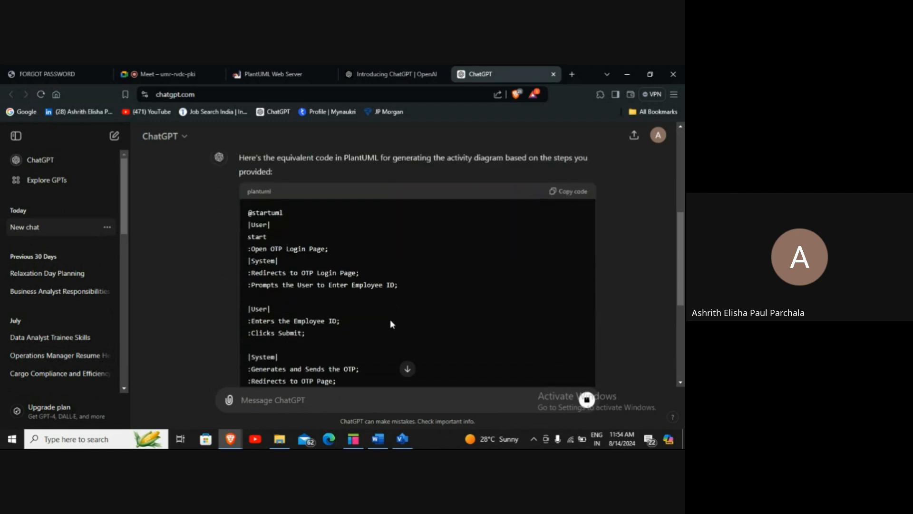
scroll(390, 318, "down", 2)
scroll(390, 319, "down", 3)
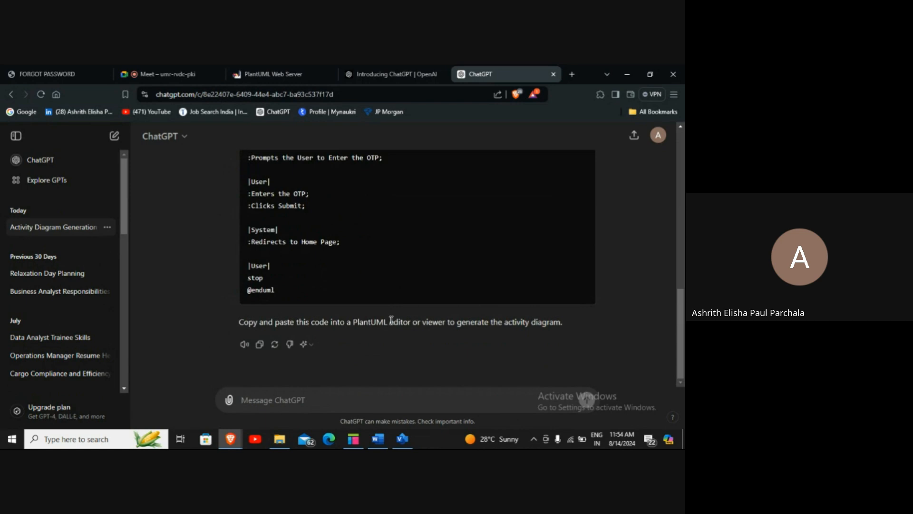
scroll(393, 318, "up", 5)
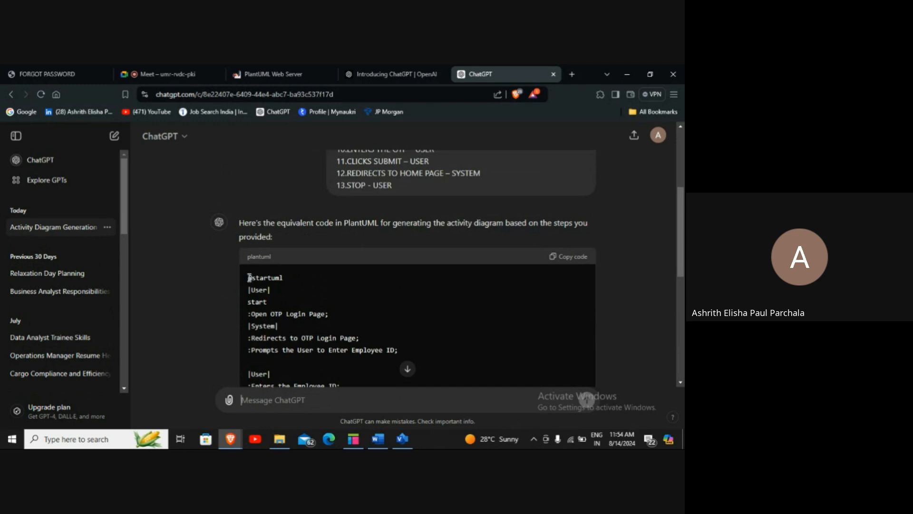
left_click_drag(248, 278, 317, 294)
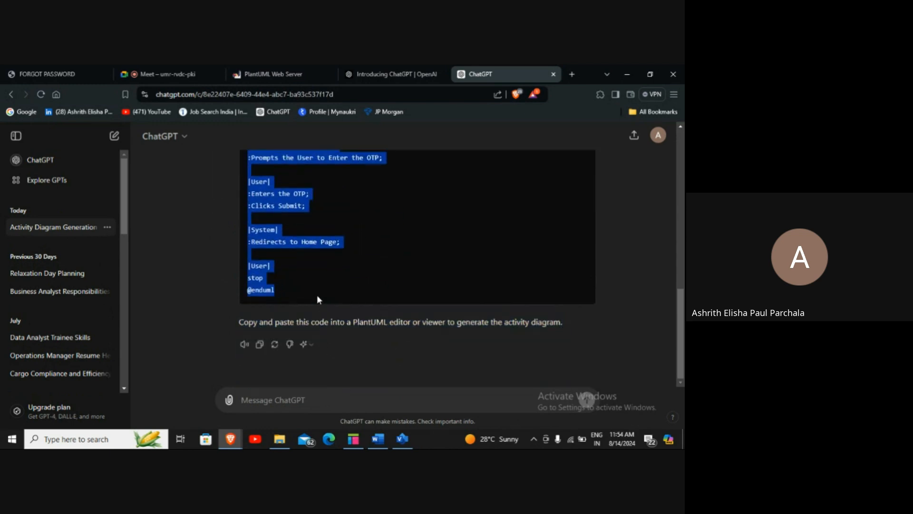
right_click(284, 206)
Replace the sample Bob–Alice code with the copied OTP login code and review the rendered swimlane diagram
left_click(292, 210)
left_click(269, 74)
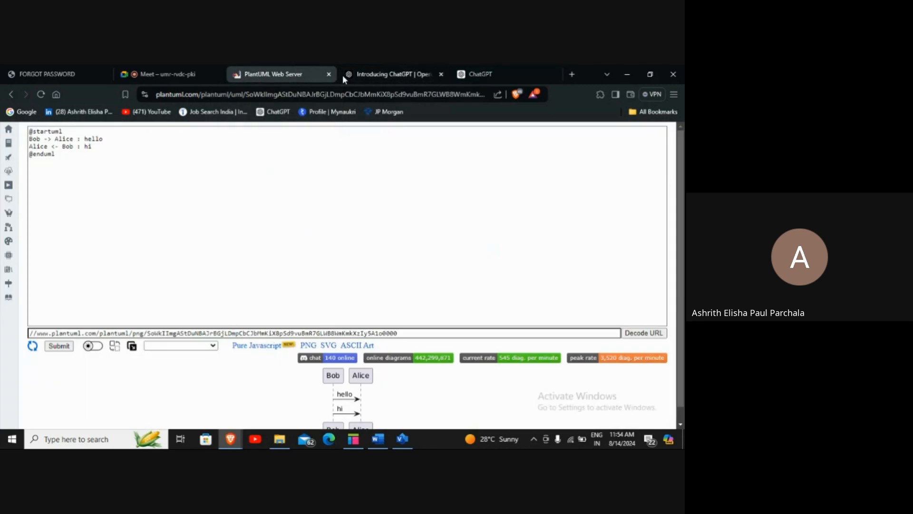
key("ctrl+a")
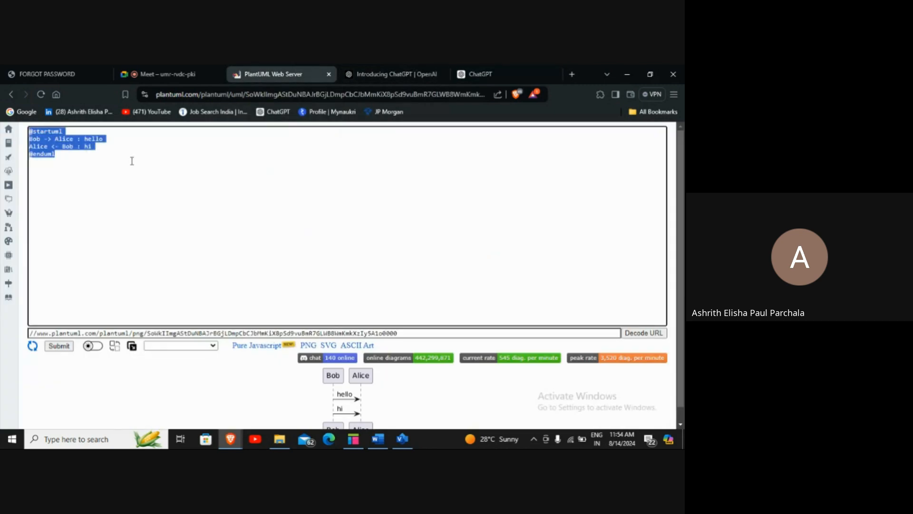
key("BackSpace")
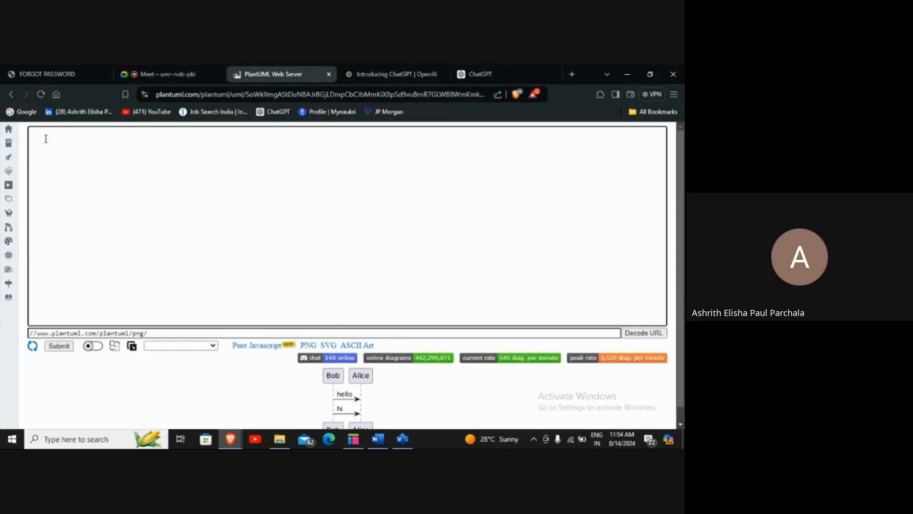
right_click(44, 136)
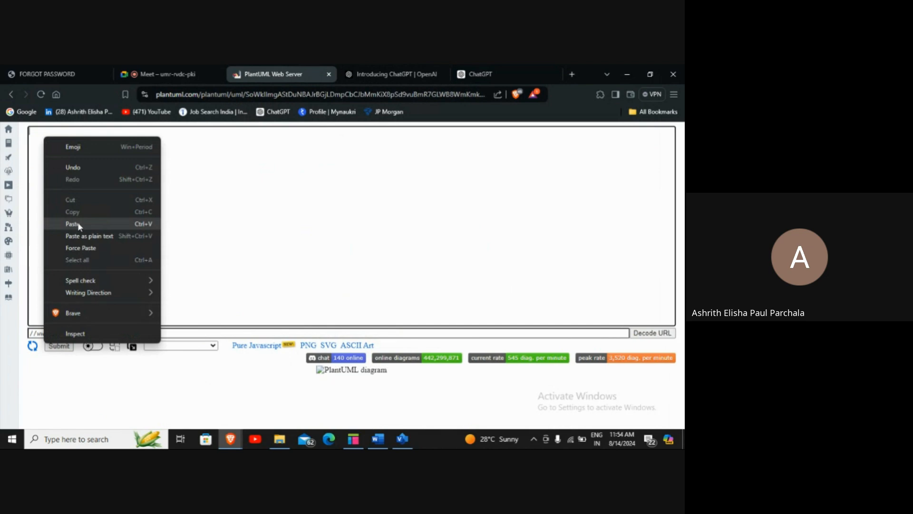
left_click(72, 223)
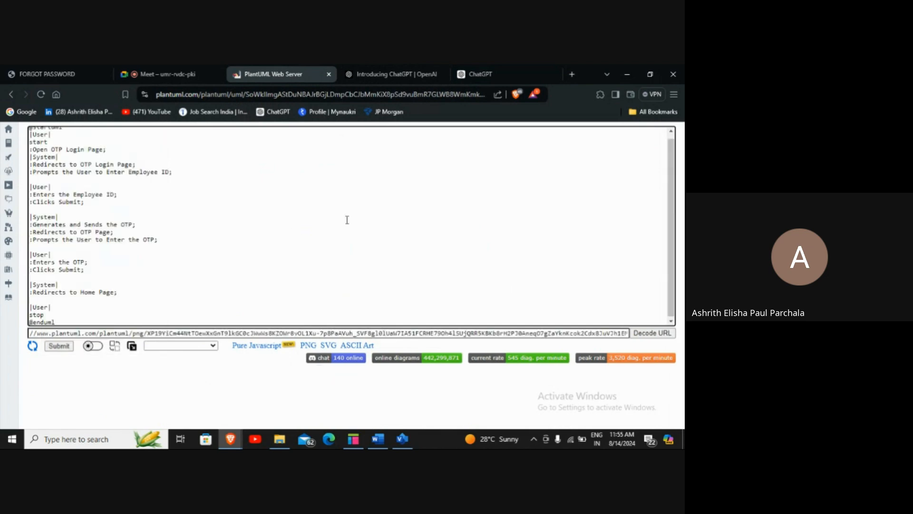
scroll(74, 352, "down", 3)
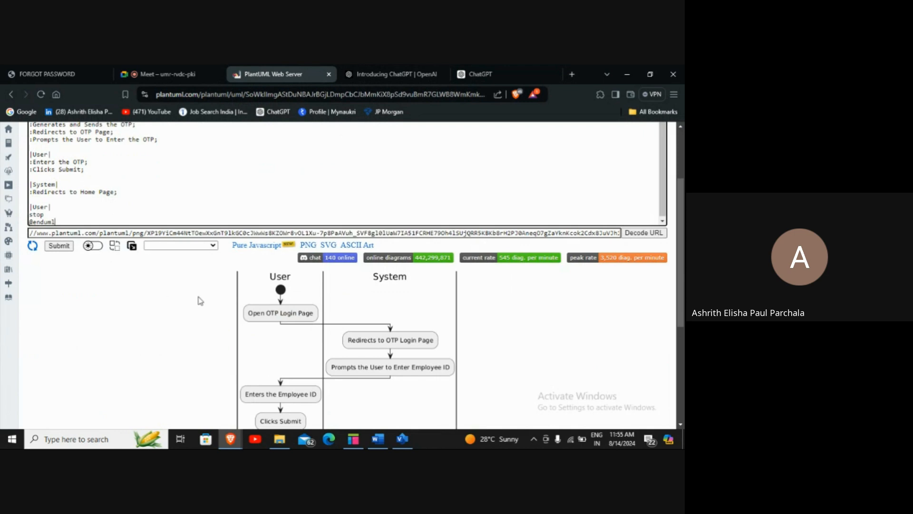
scroll(362, 319, "down", 3)
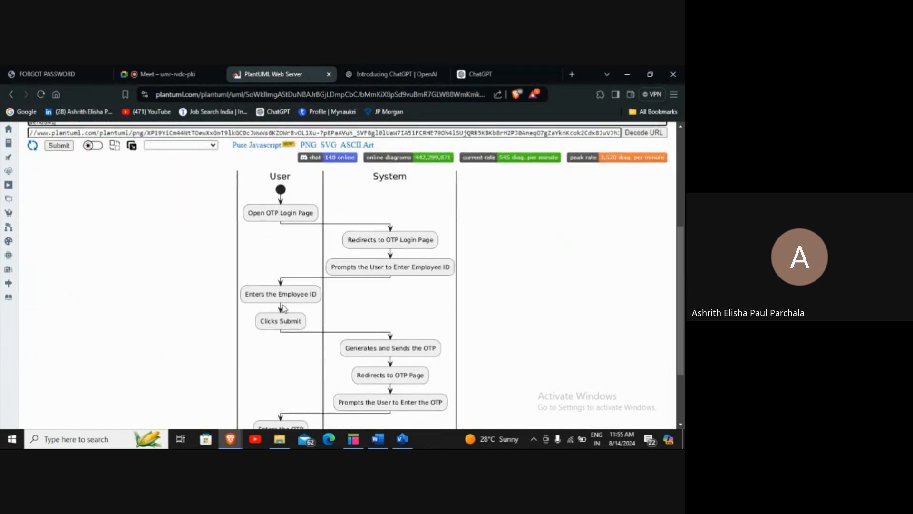
scroll(287, 320, "down", 3)
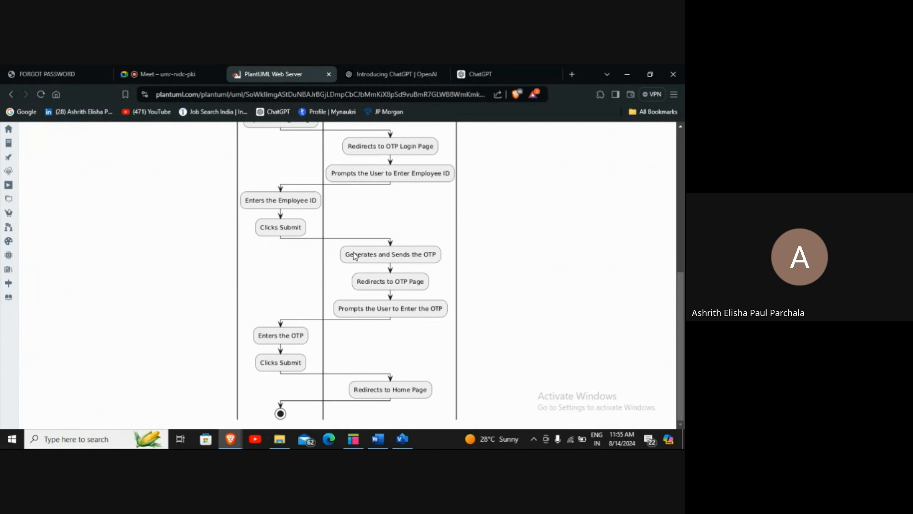
scroll(362, 362, "up", 9)
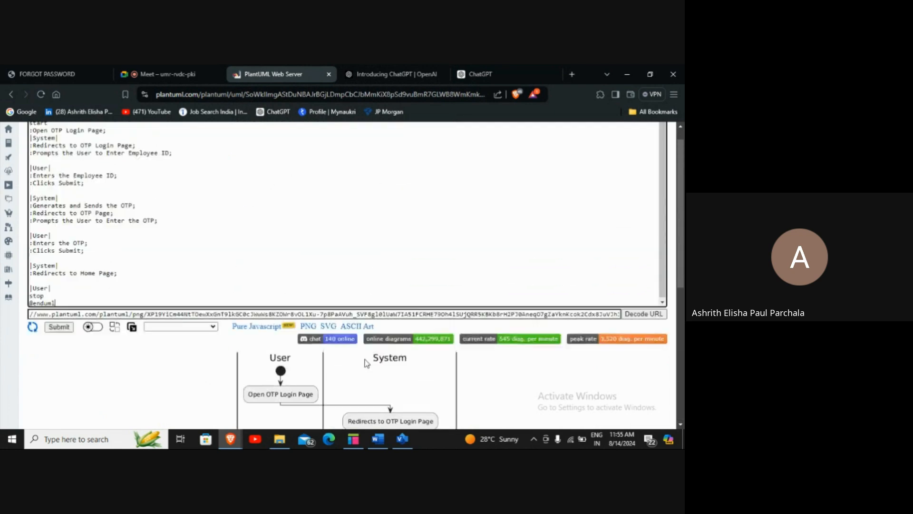
Review the OTP login cross-functional flowchart in Visio for comparison
left_click(402, 439)
scroll(331, 261, "down", 2)
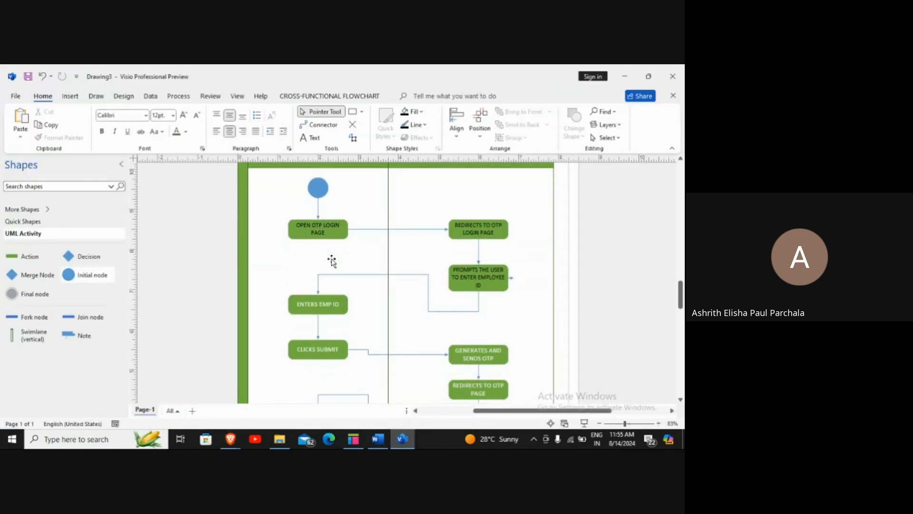
scroll(331, 260, "down", 5)
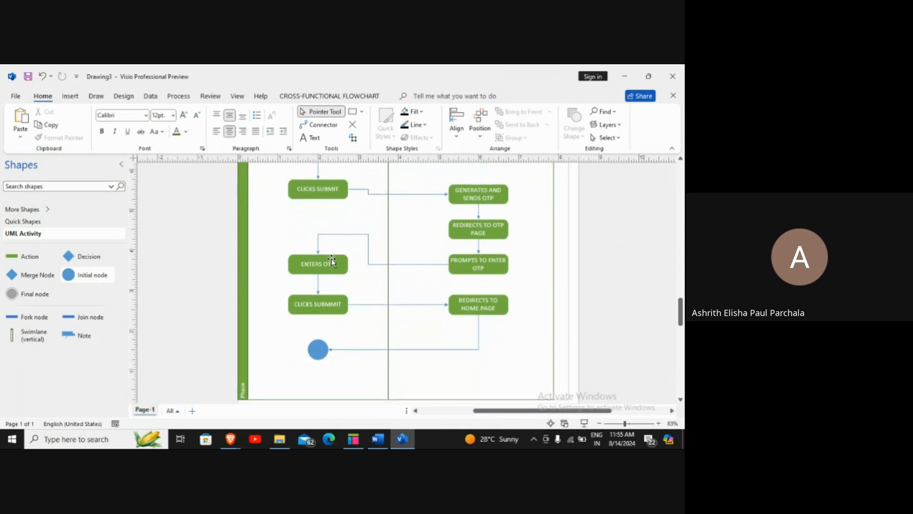
scroll(332, 259, "up", 4)
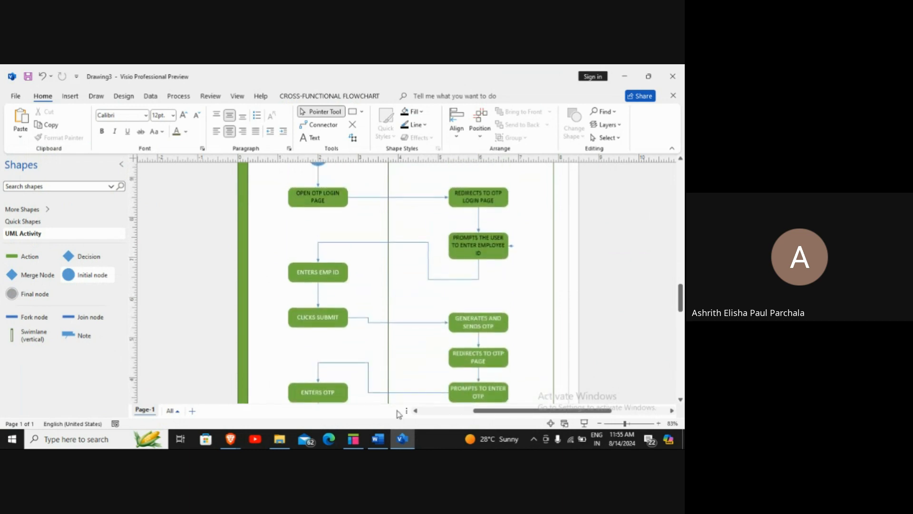
left_click(229, 441)
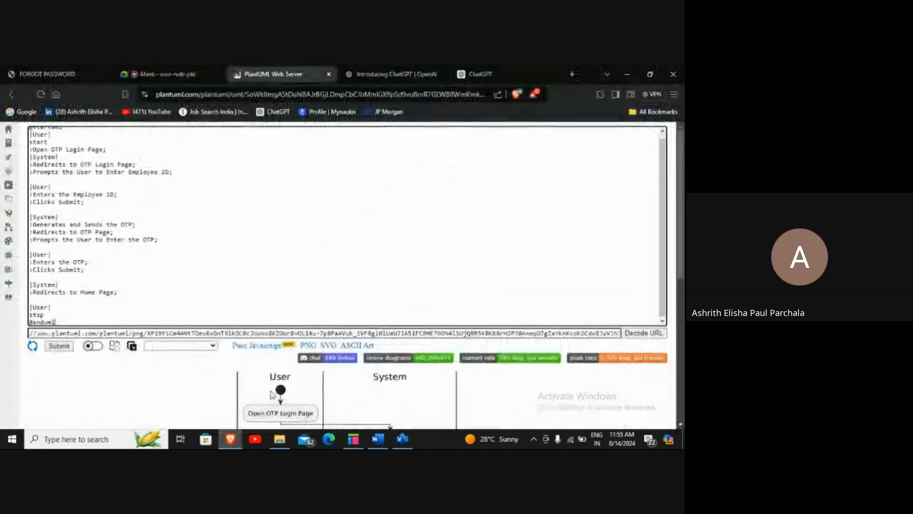
Return to PlantUML Web Server and scroll through the rendered User/System swimlane diagram
left_click(175, 399)
scroll(315, 271, "down", 2)
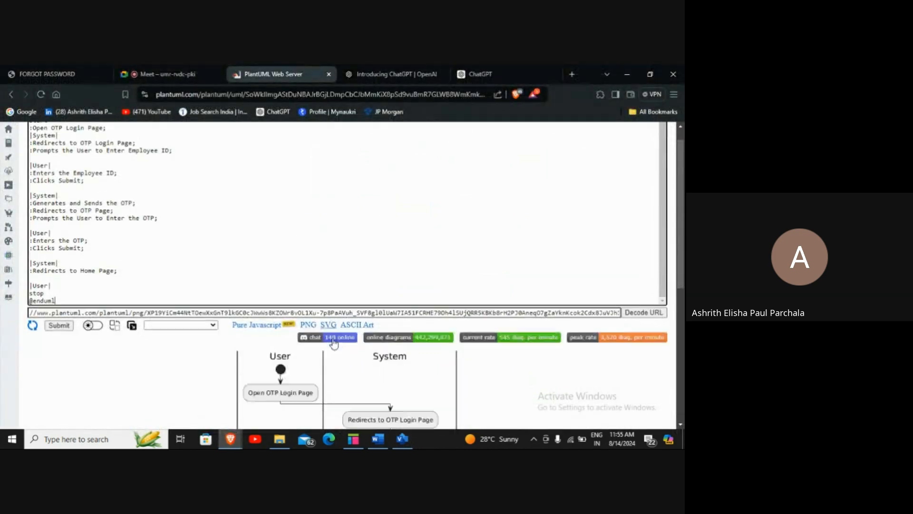
scroll(333, 342, "down", 5)
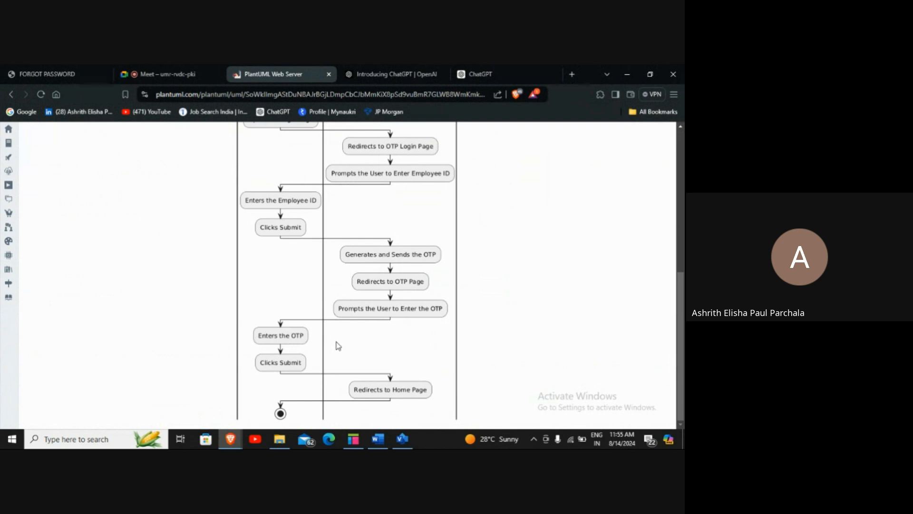
scroll(338, 345, "up", 5)
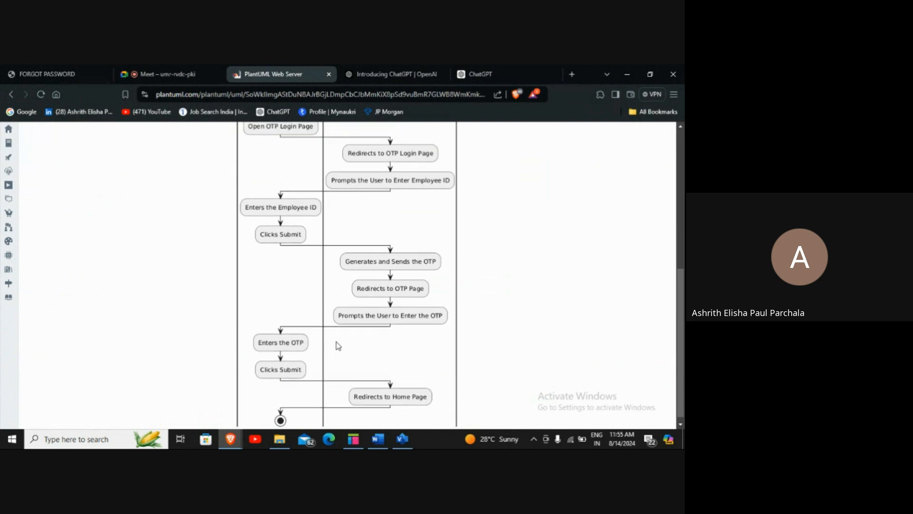
scroll(336, 345, "down", 5)
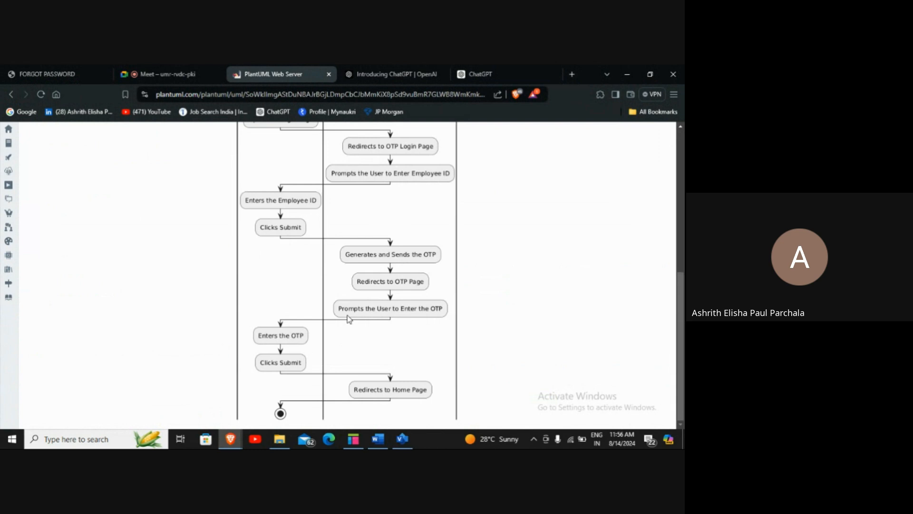
scroll(349, 319, "up", 5)
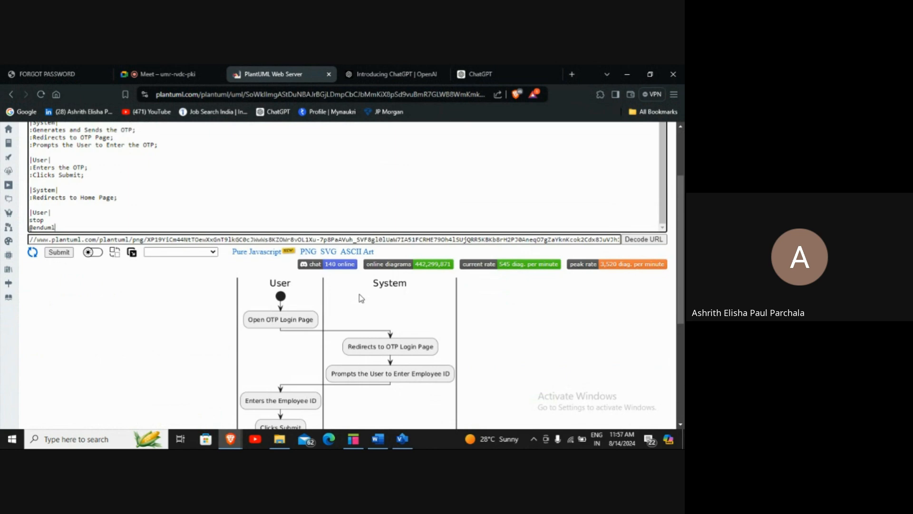
Open the swimlane diagram as a standalone PNG image and bring up its save options
left_click(308, 252)
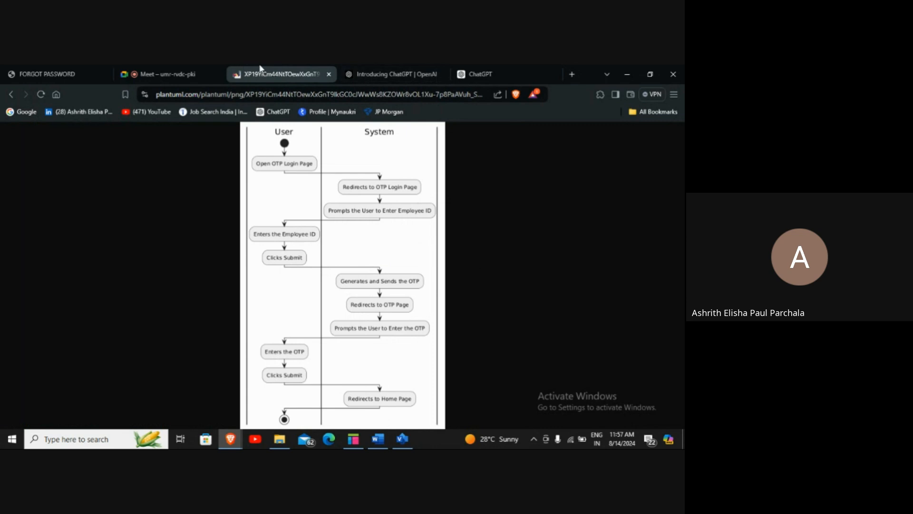
right_click(342, 326)
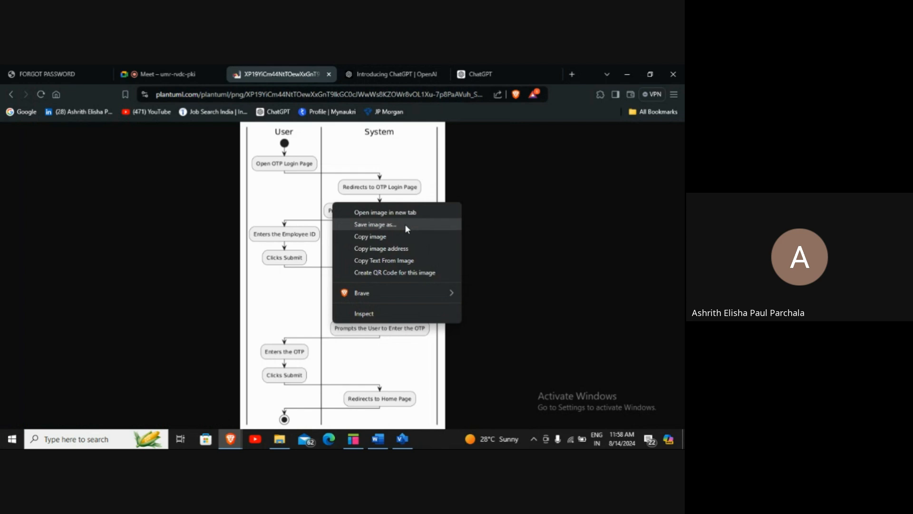
left_click(505, 206)
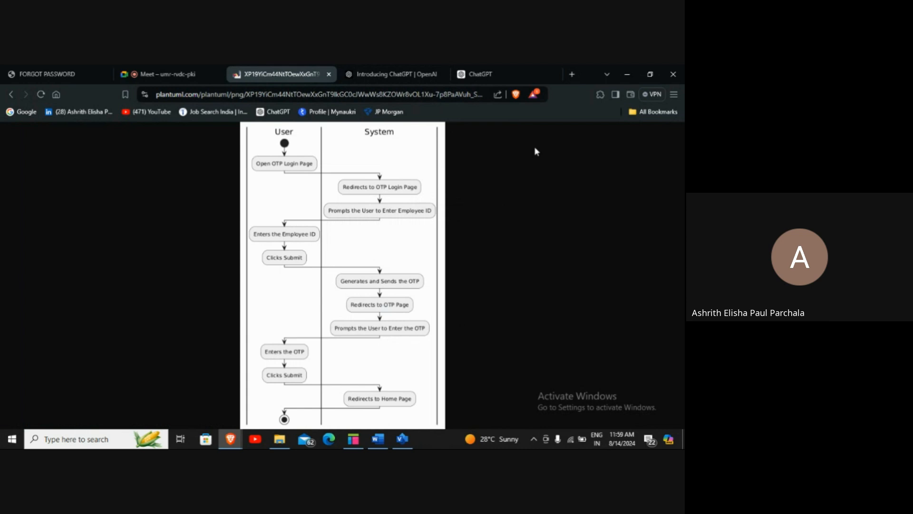
Stop presenting the screen in the Google Meet call
left_click(192, 72)
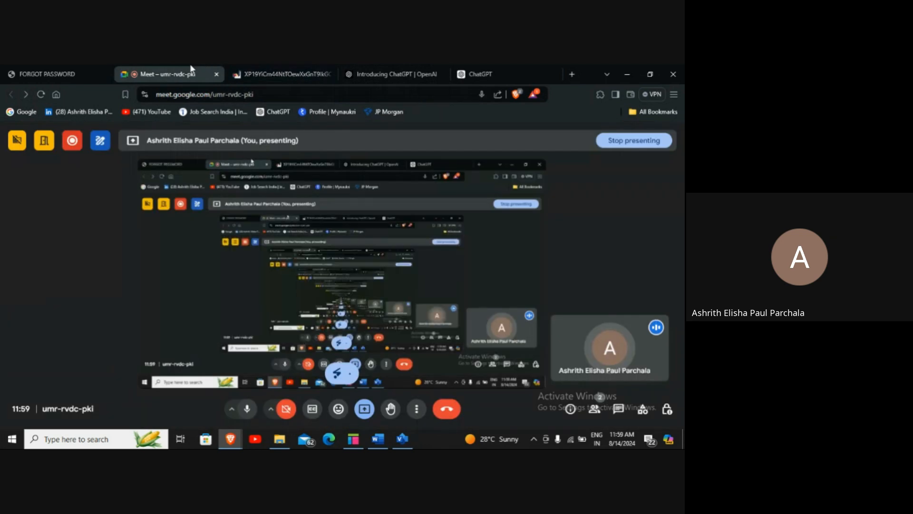
left_click(366, 415)
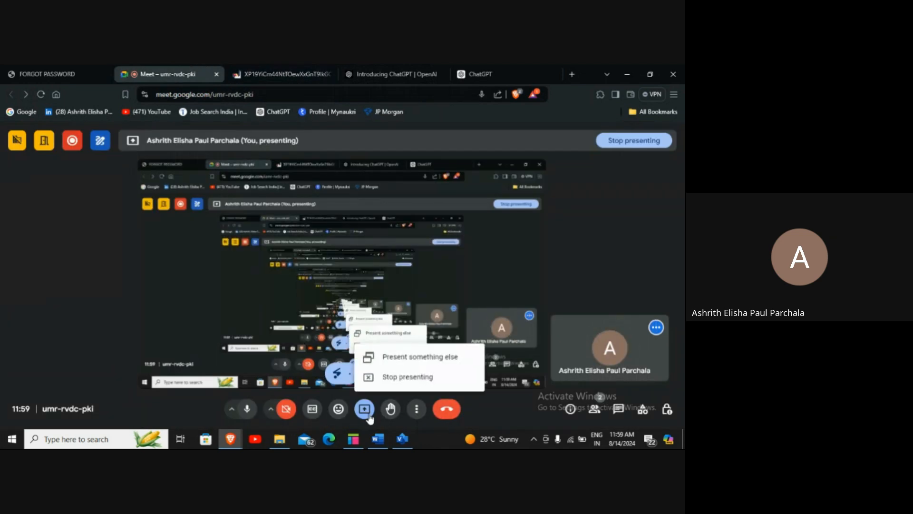
left_click(389, 378)
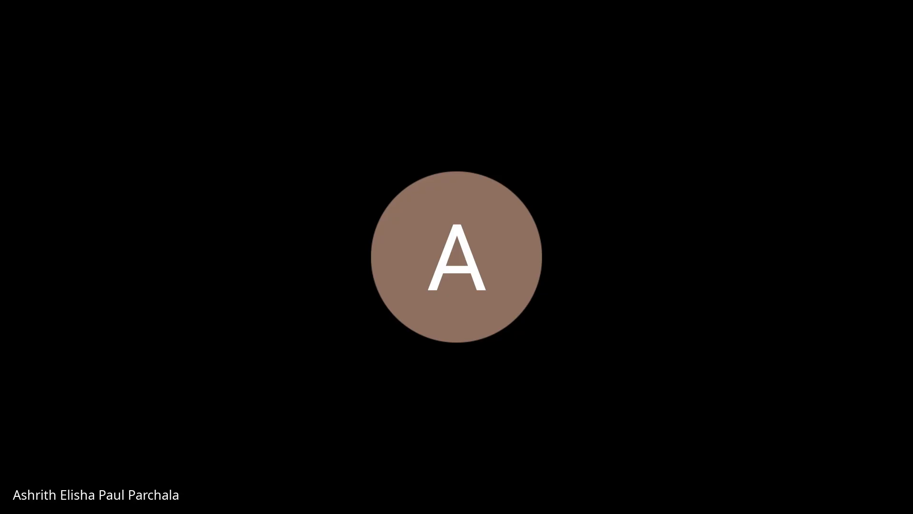